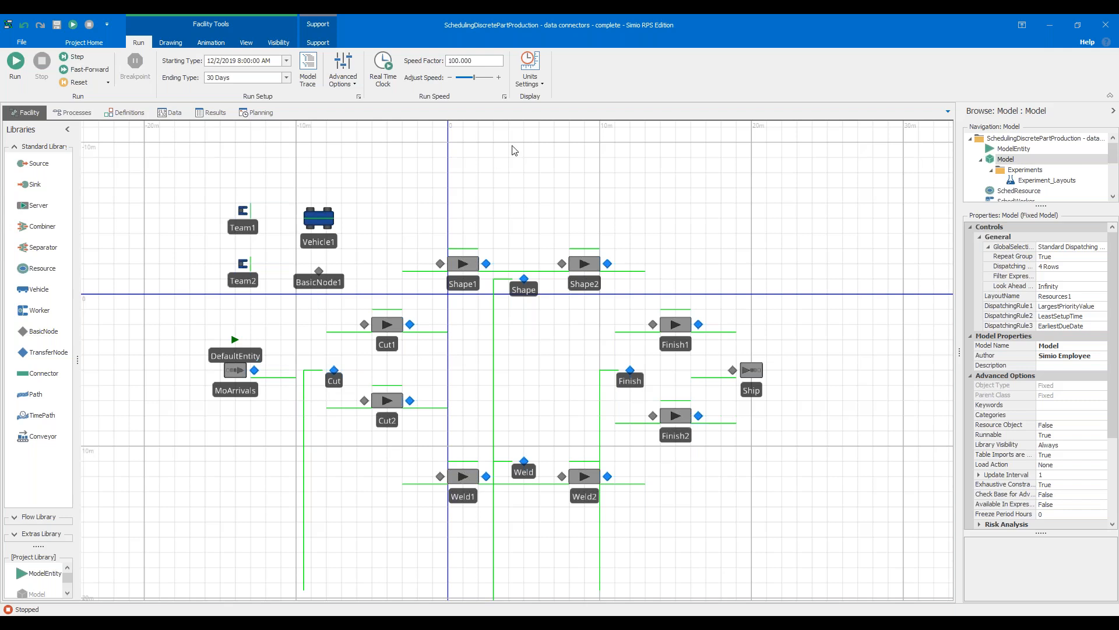
# Set the run speed factor to 10 and start the simulation
pyautogui.click(466, 61)
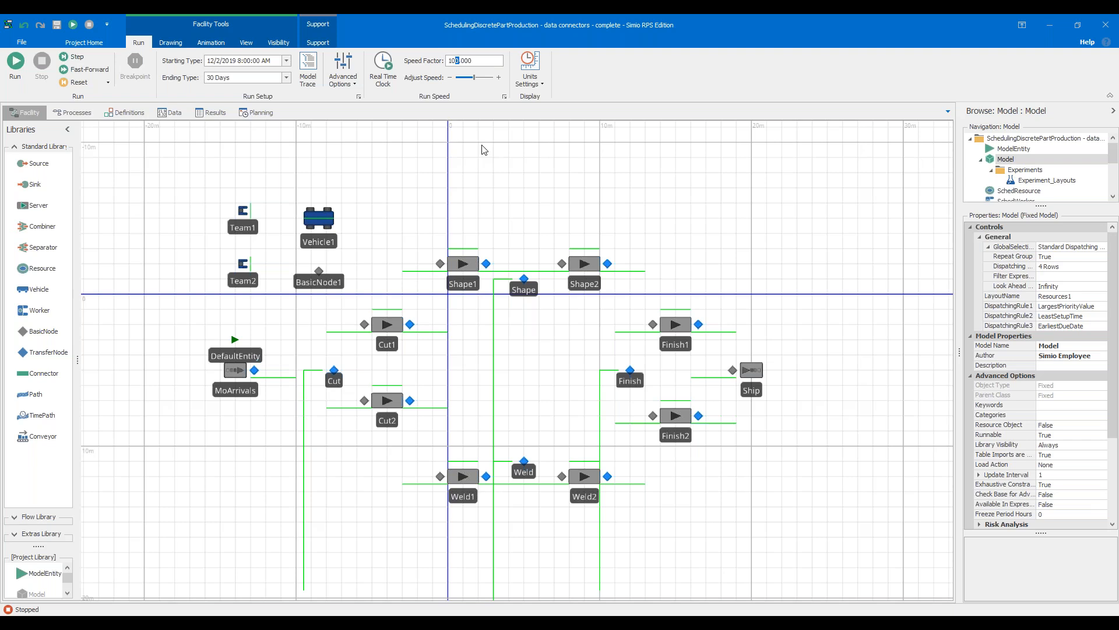
pyautogui.press('BackSpace')
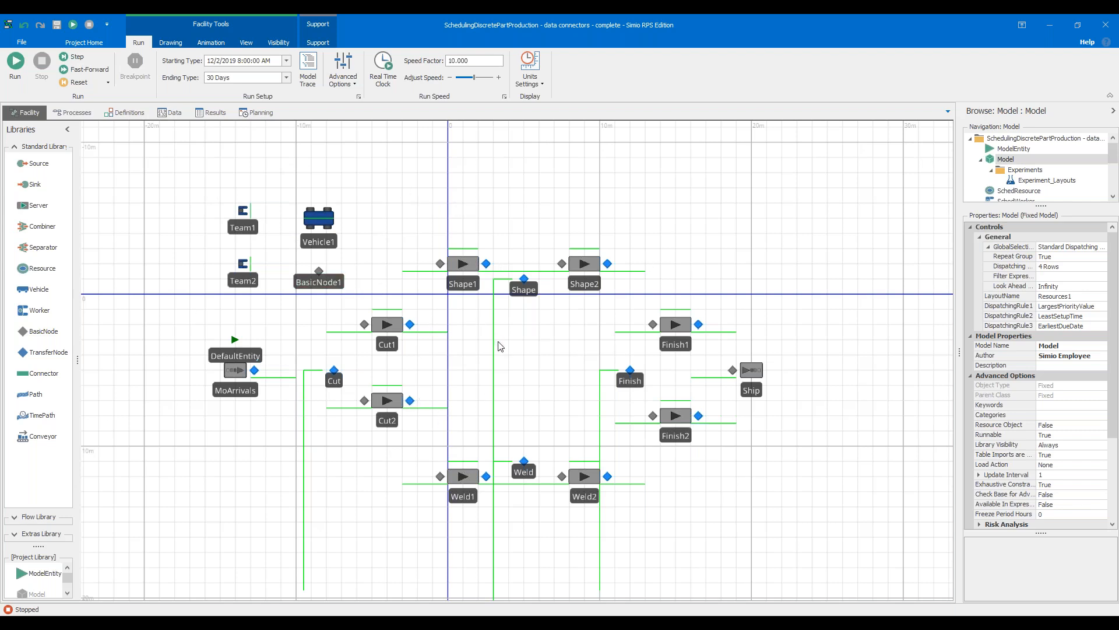
pyautogui.click(16, 64)
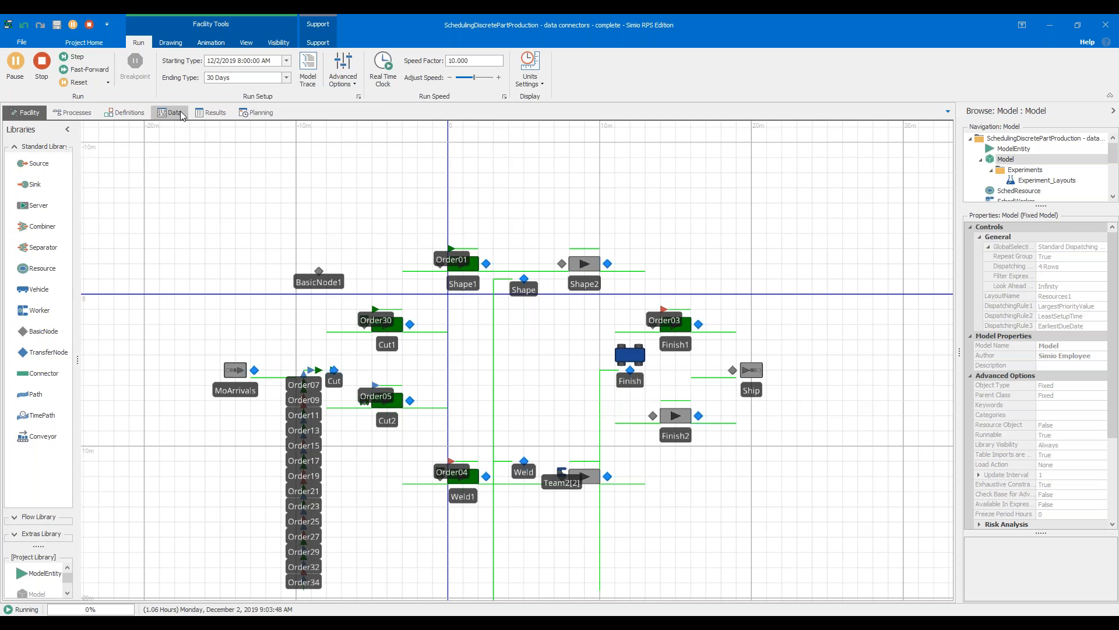
# Review the model's Resources, Materials, Routings and Tasks data tables while the simulation runs
pyautogui.click(183, 113)
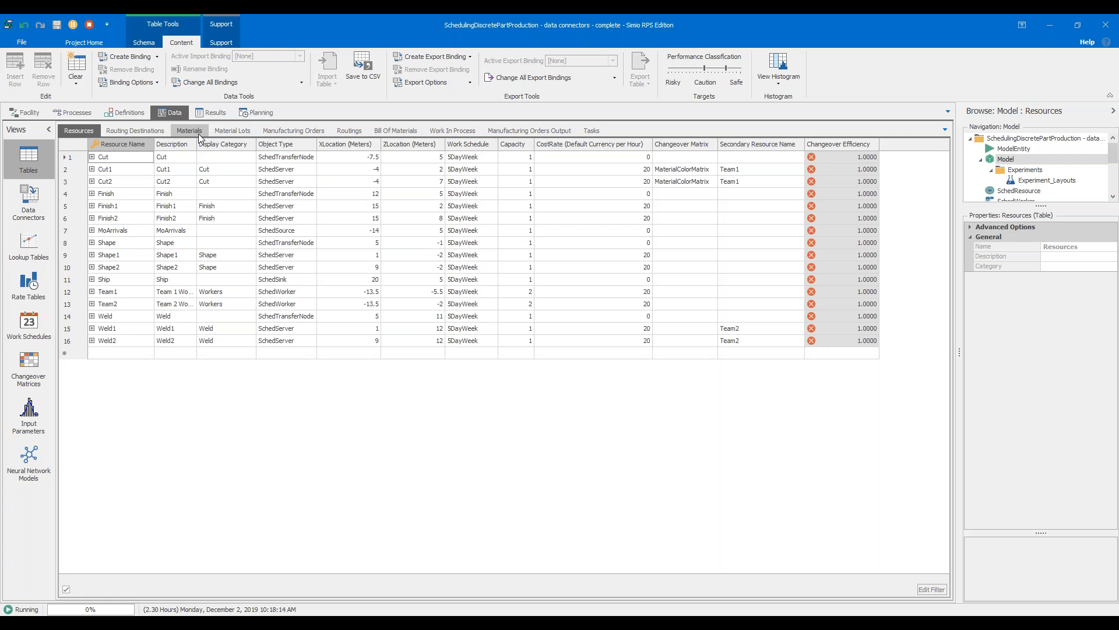
pyautogui.click(189, 131)
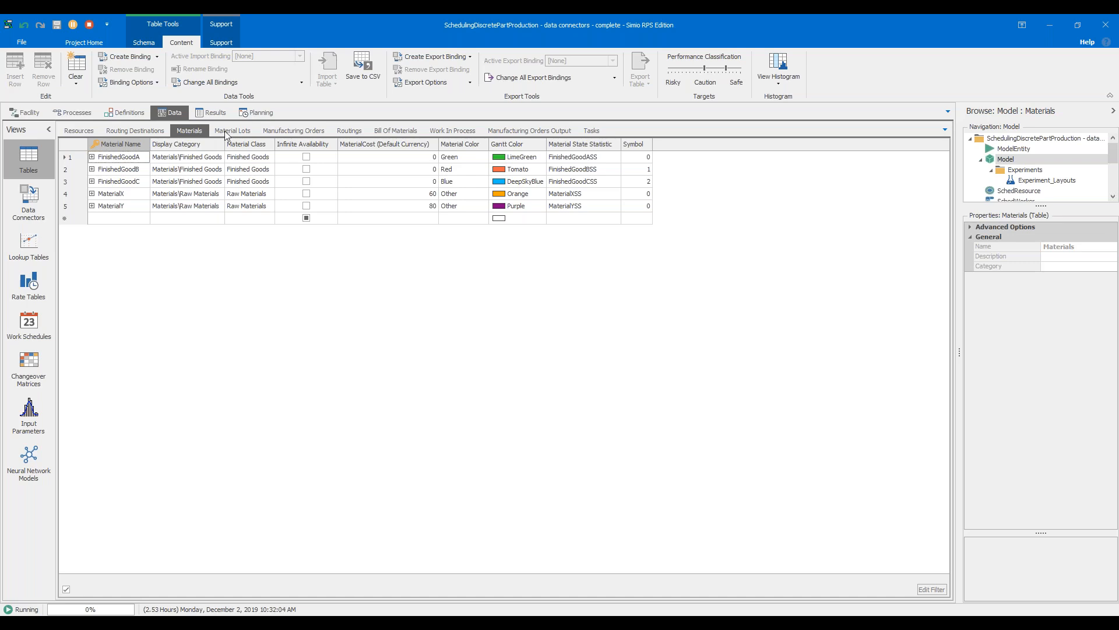
pyautogui.click(351, 131)
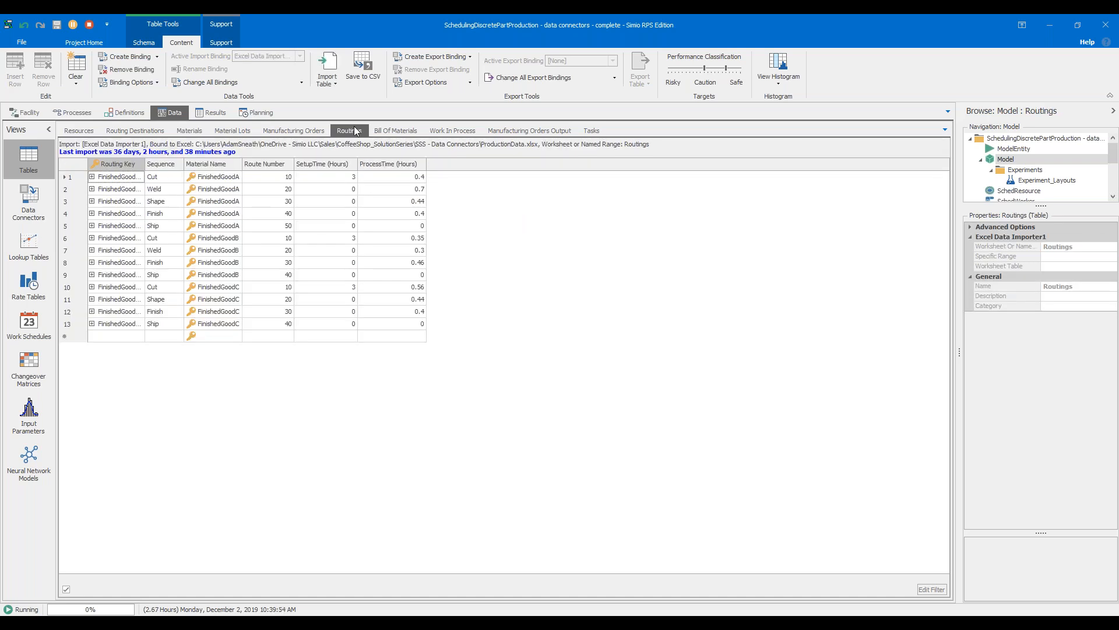
pyautogui.click(586, 134)
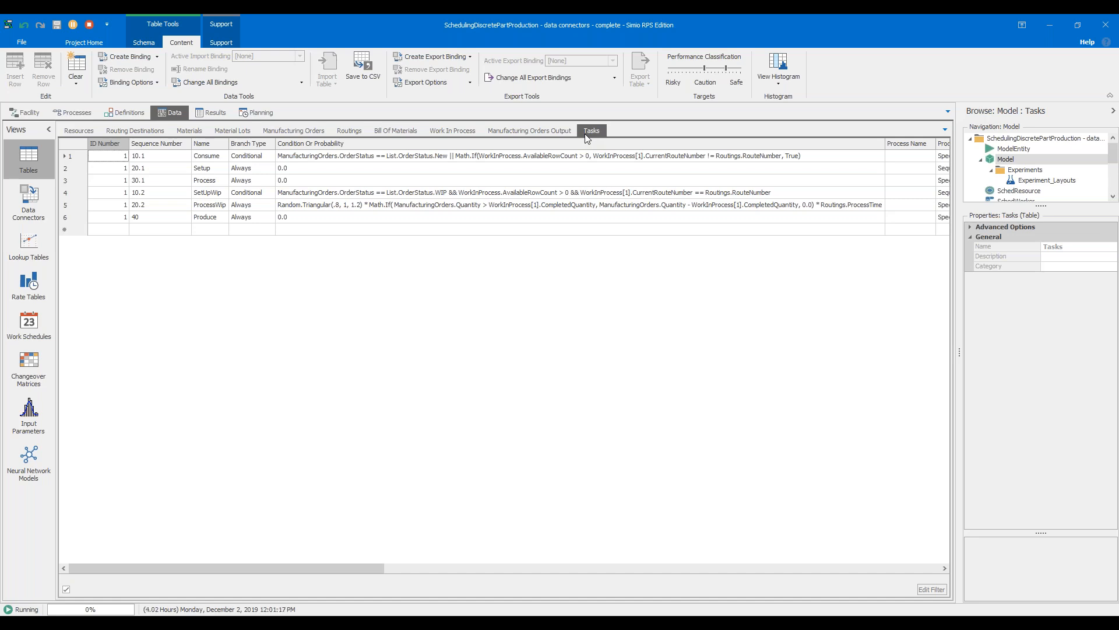
# Examine the Object Type column of the Resources table and the properties of the Cut1 server in the facility
pyautogui.click(92, 136)
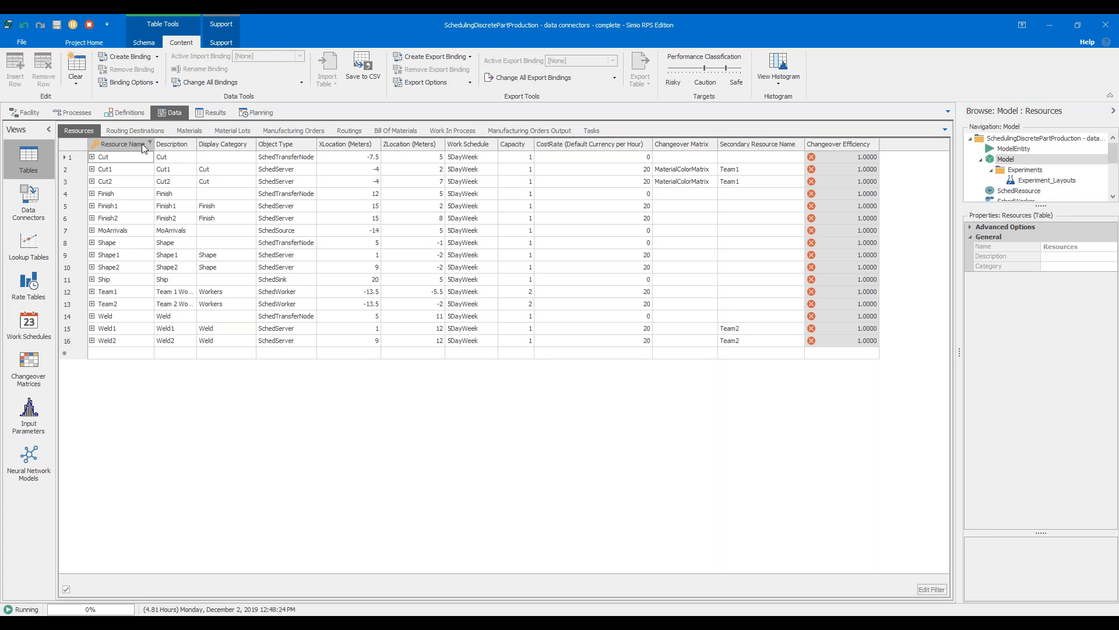
pyautogui.click(283, 141)
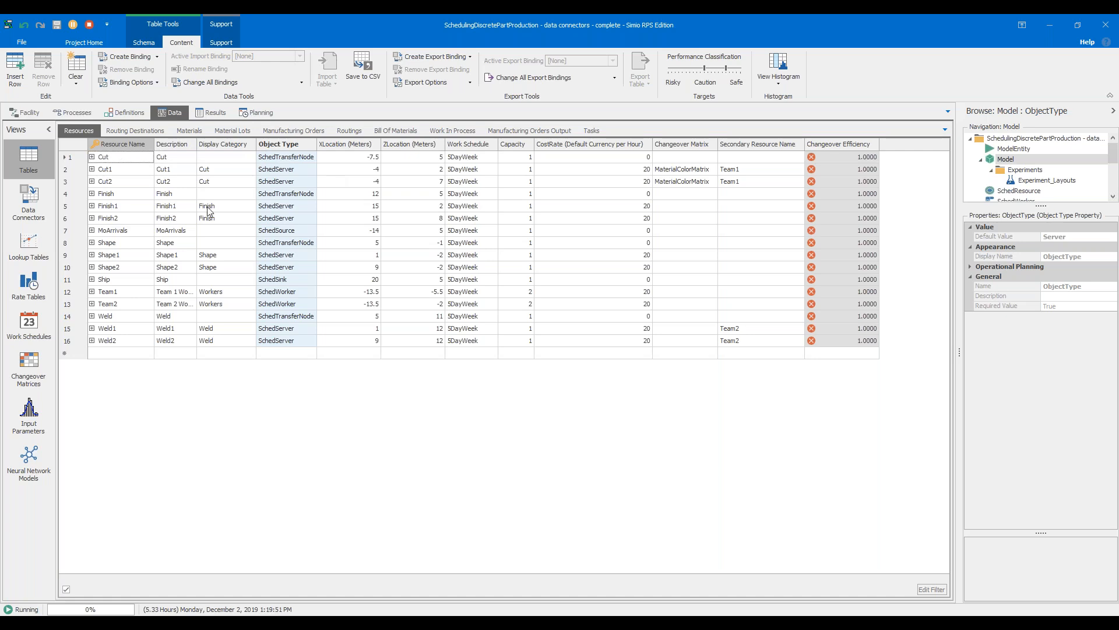
pyautogui.click(23, 112)
pyautogui.click(388, 346)
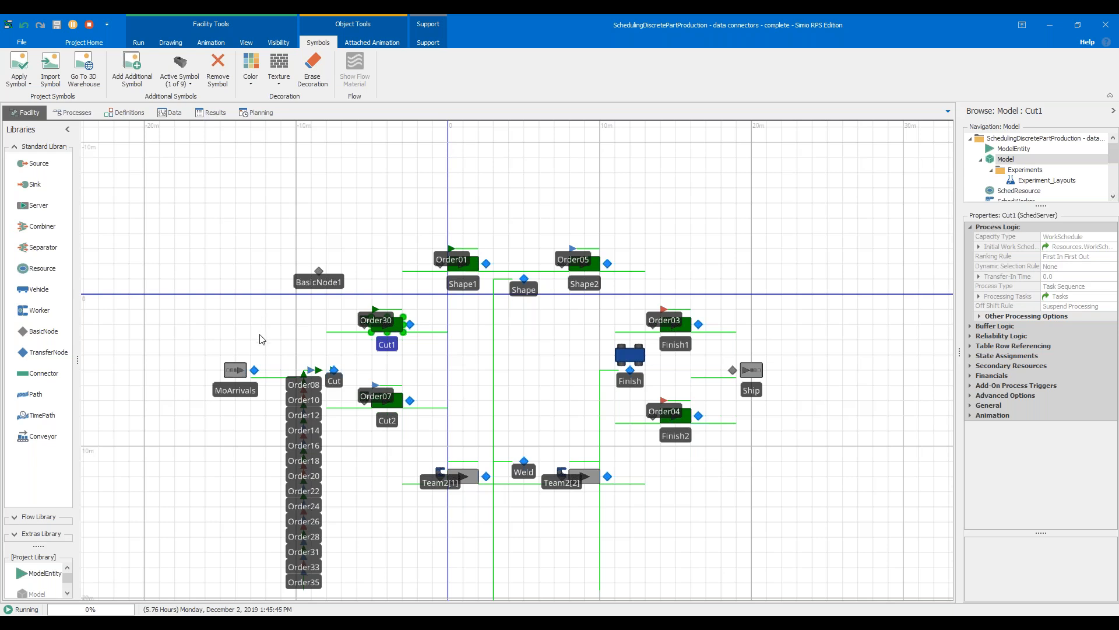
# Stop the simulation and show the MoArrivals source's properties with the value column wide enough to read in full
pyautogui.click(89, 25)
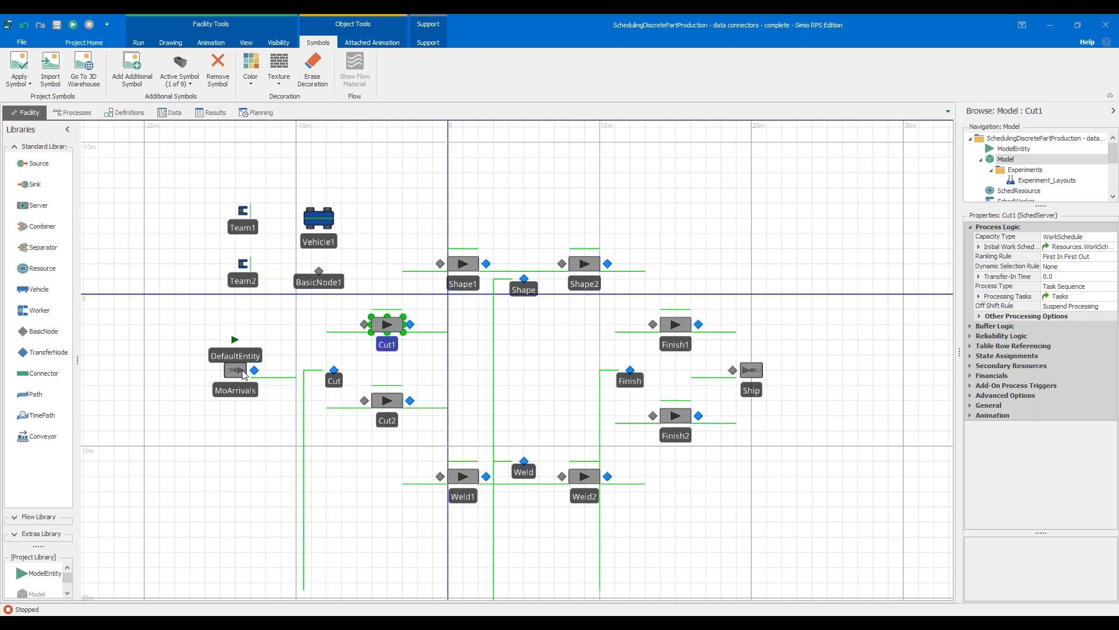
pyautogui.click(241, 375)
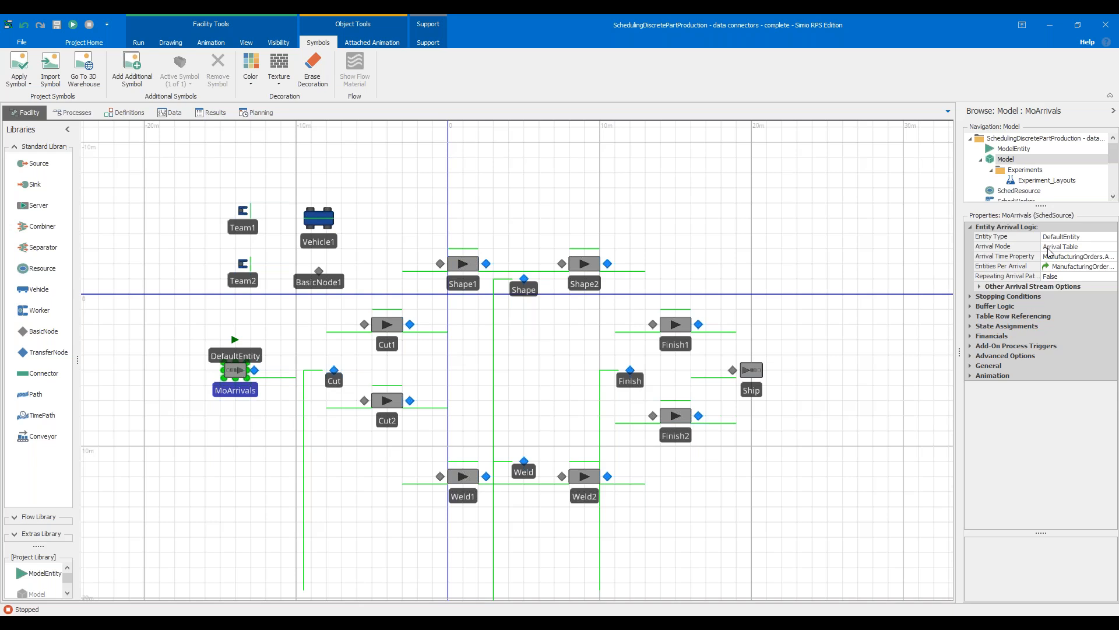
pyautogui.moveTo(959, 261); pyautogui.dragTo(767, 264)
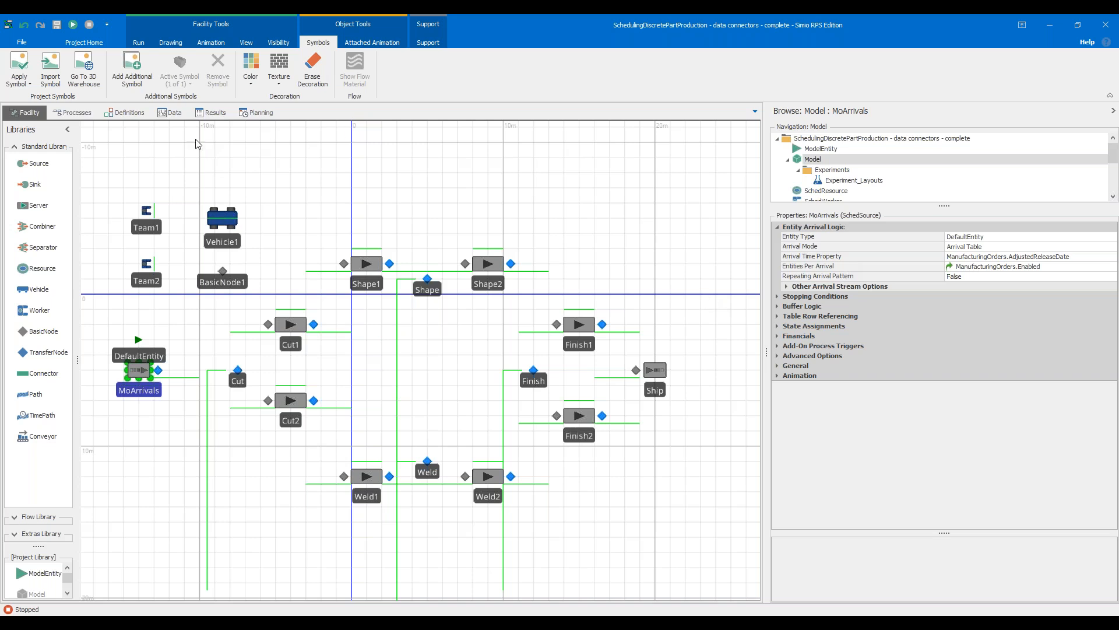
# Examine the Release Date and Priority columns of the Manufacturing Orders table
pyautogui.click(182, 116)
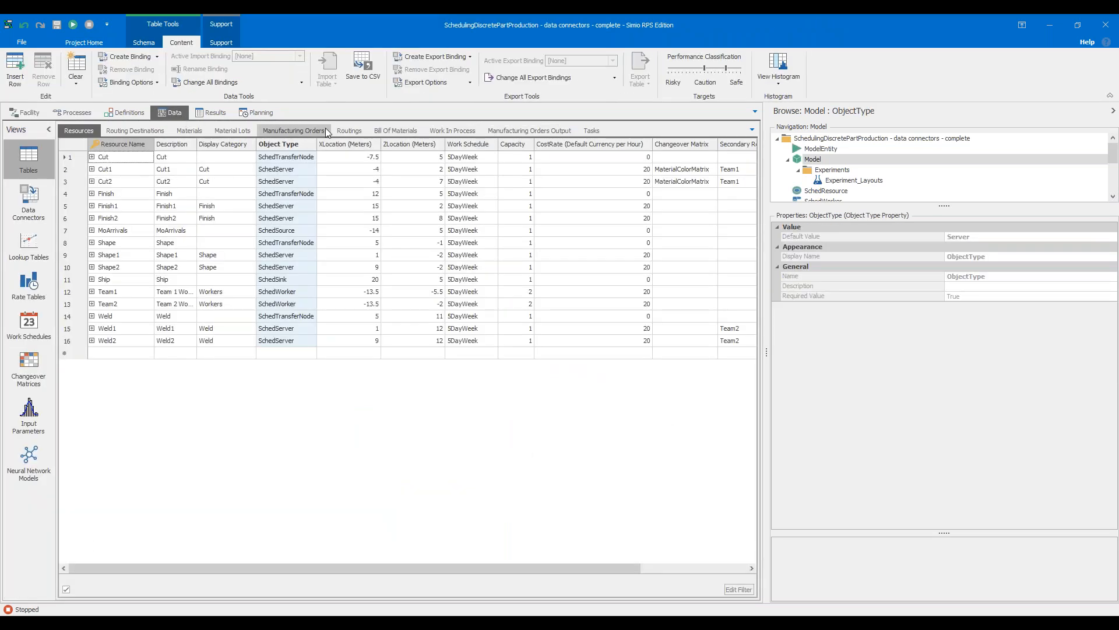
pyautogui.click(294, 131)
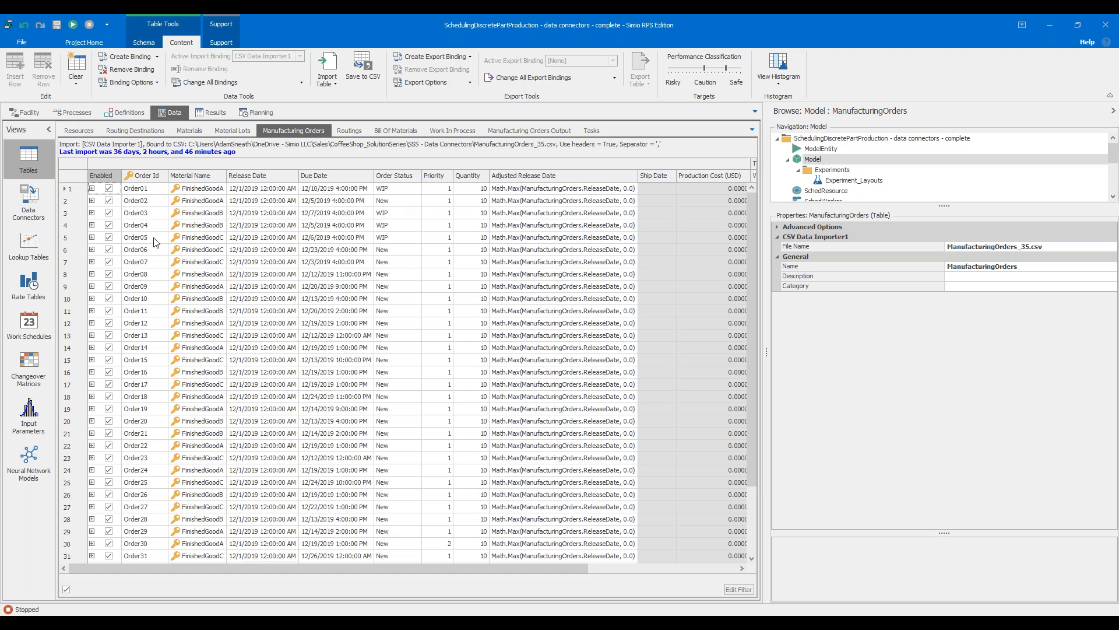
pyautogui.click(252, 175)
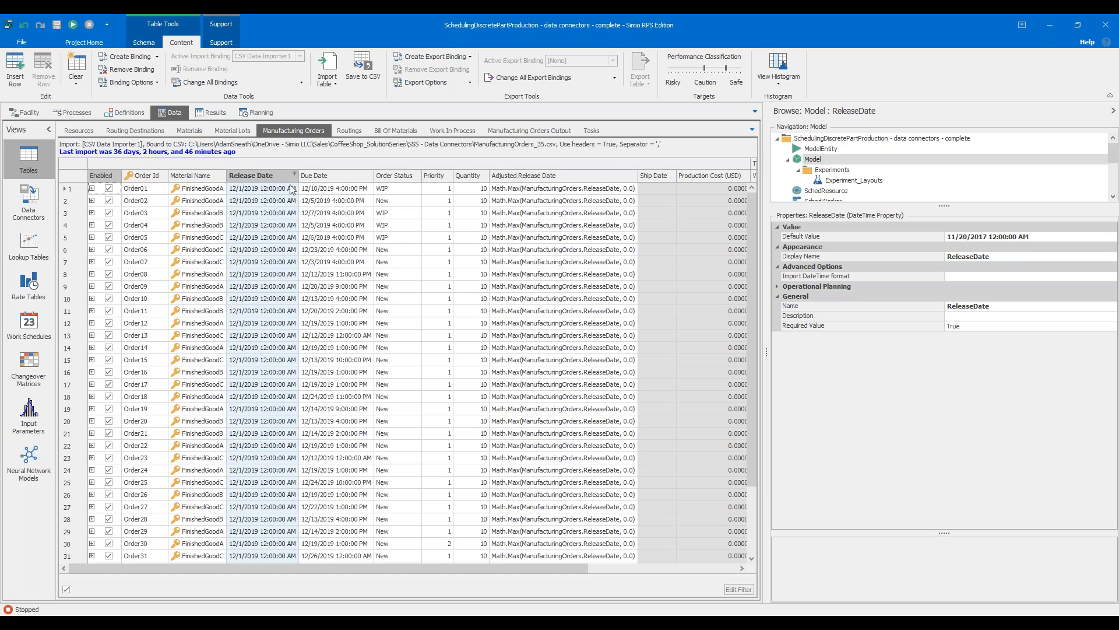
pyautogui.click(435, 176)
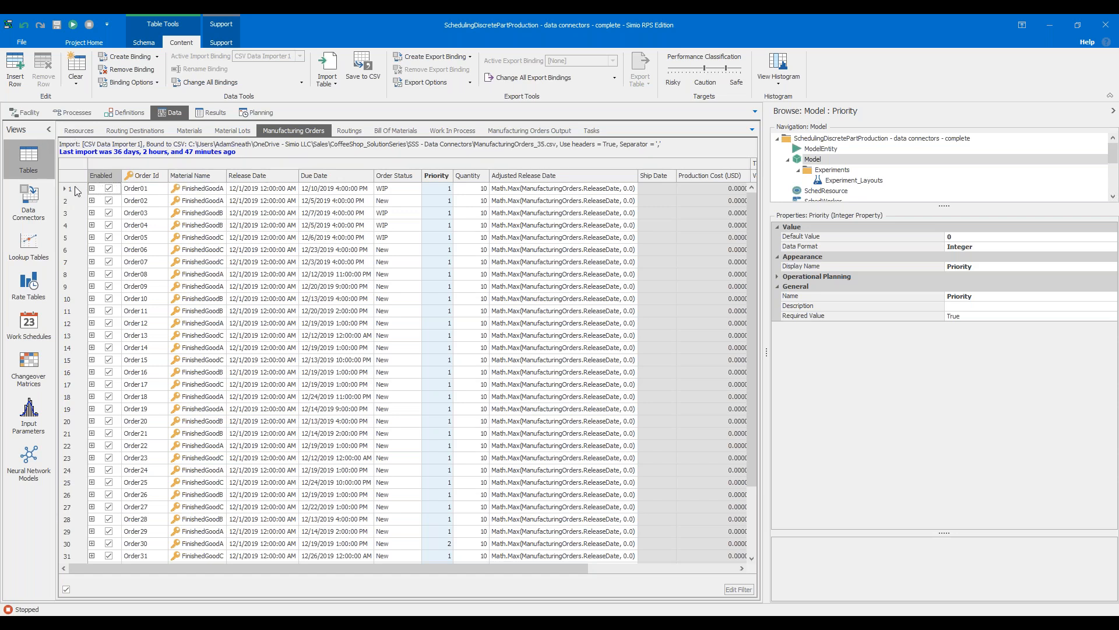
# Inspect the properties of DefaultEntity in the facility, including its table-referenced priority, name and due date
pyautogui.click(42, 119)
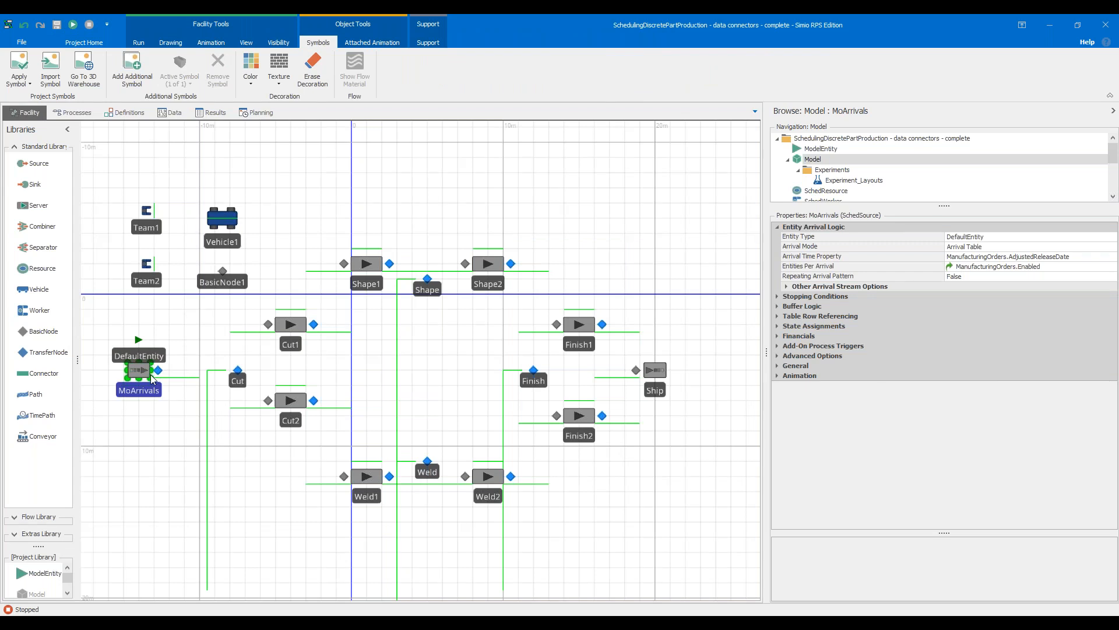
pyautogui.click(147, 360)
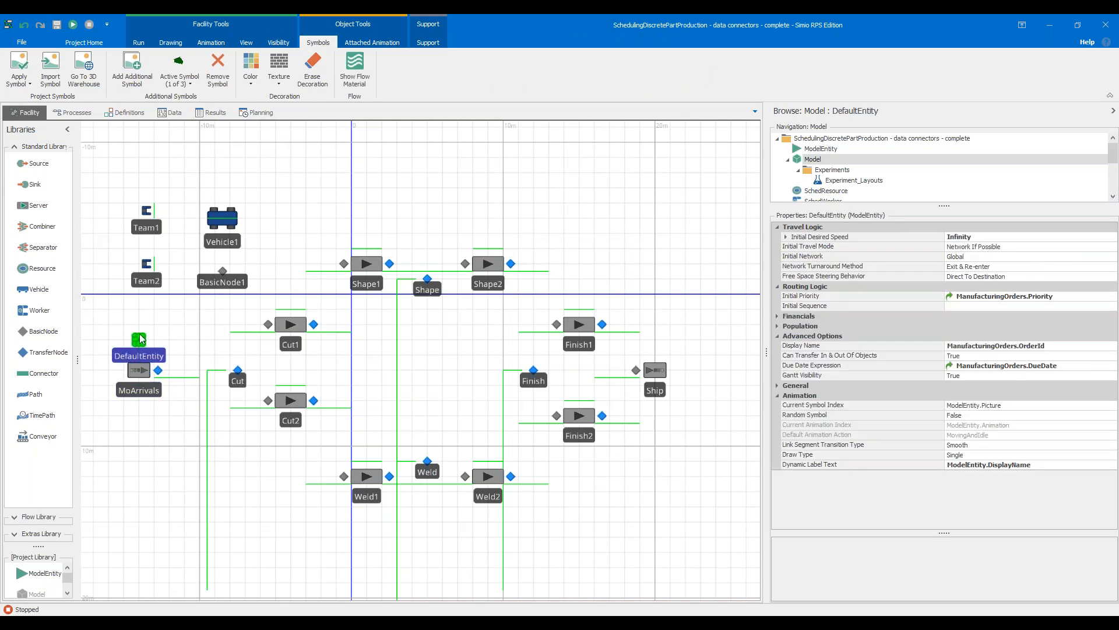
pyautogui.click(155, 347)
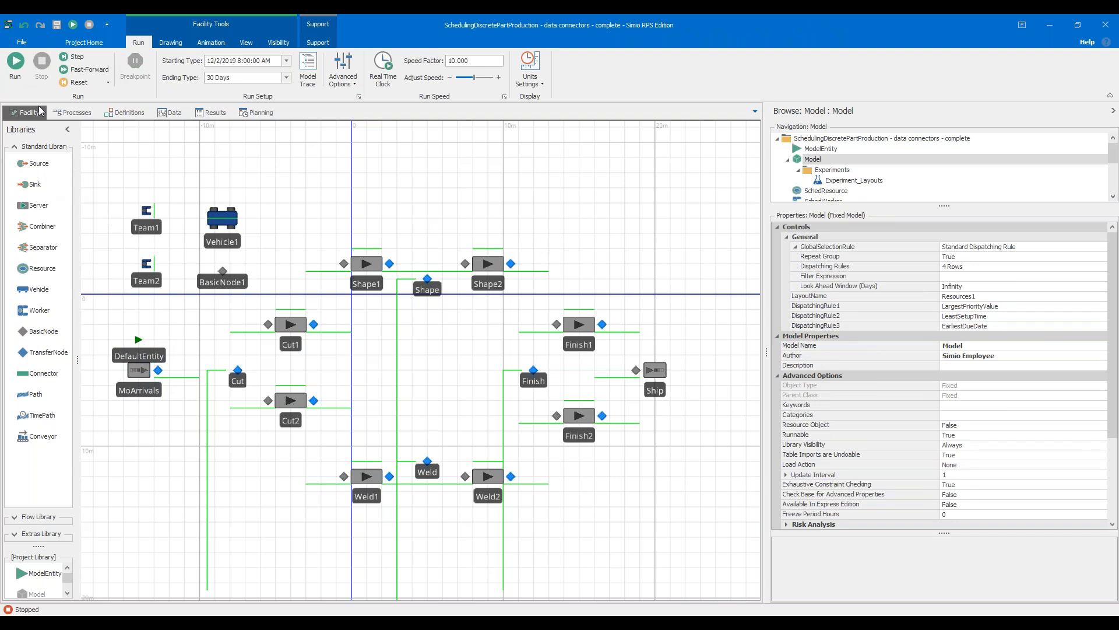
# Run the model briefly, pause it and view the orders queued at the Cut node up close
pyautogui.click(16, 64)
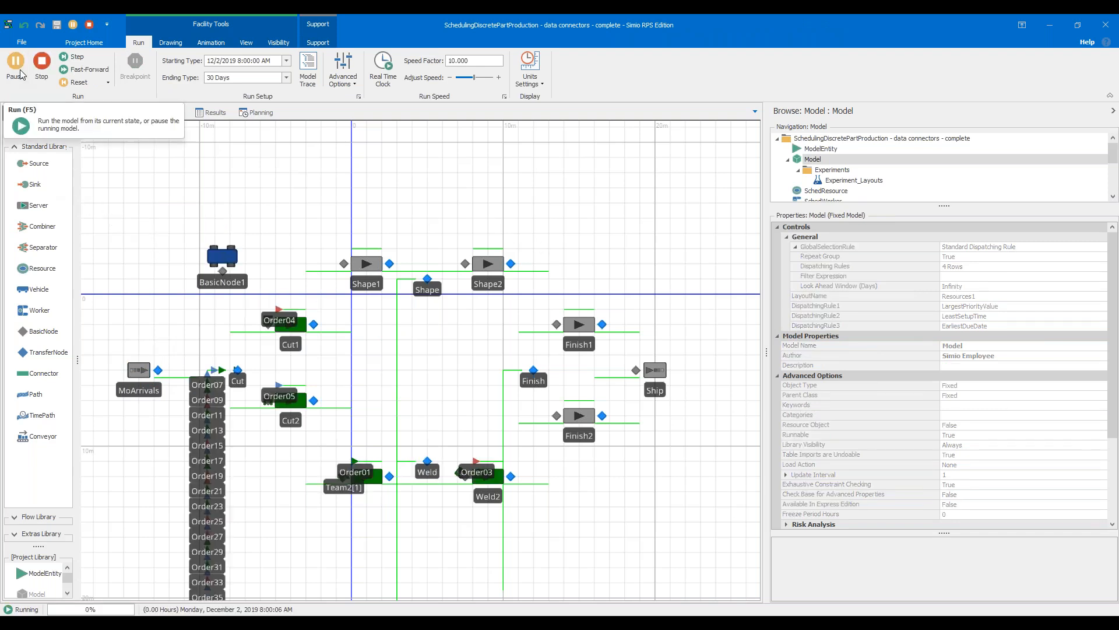
pyautogui.click(16, 64)
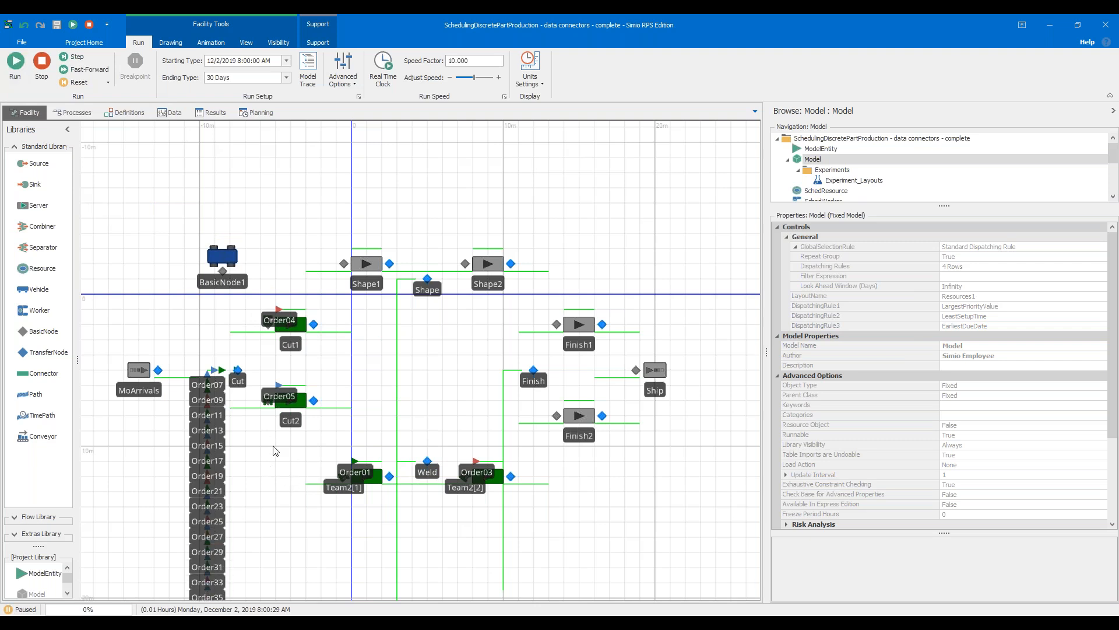
pyautogui.scroll(3, 216, 382)
pyautogui.scroll(2, 216, 382)
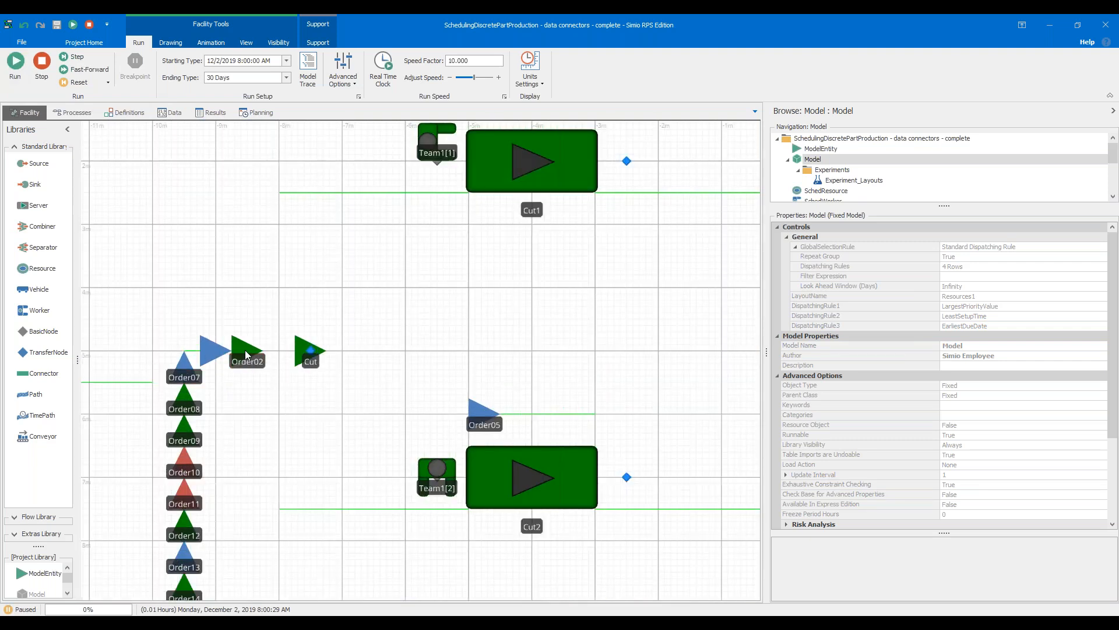
# Locate the Order02 row in the Manufacturing Orders table and return to the facility view
pyautogui.click(171, 113)
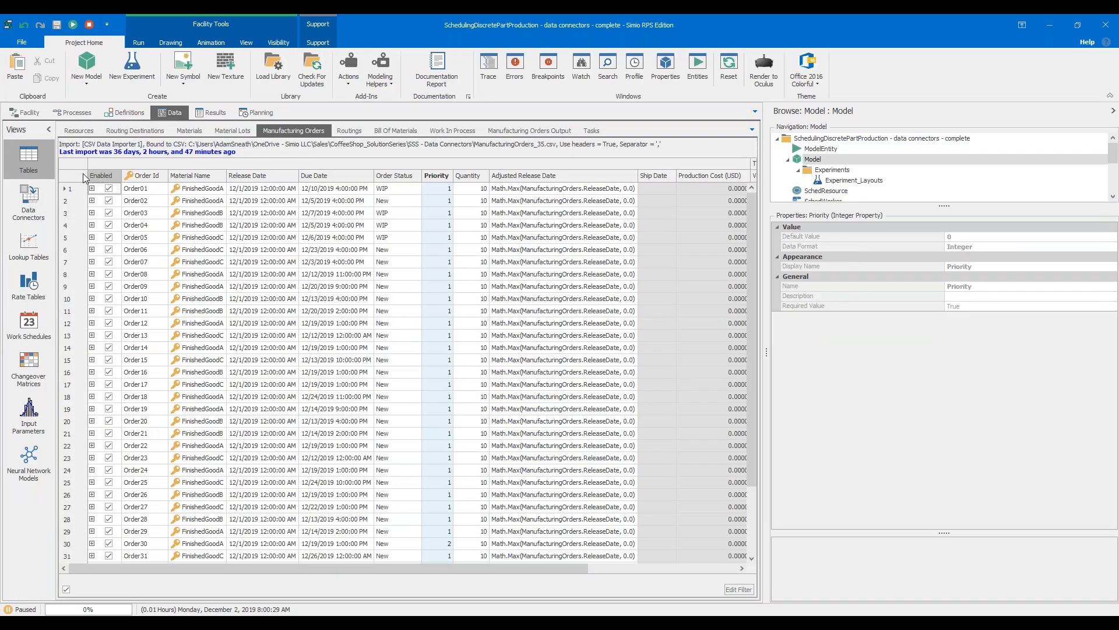
pyautogui.click(74, 200)
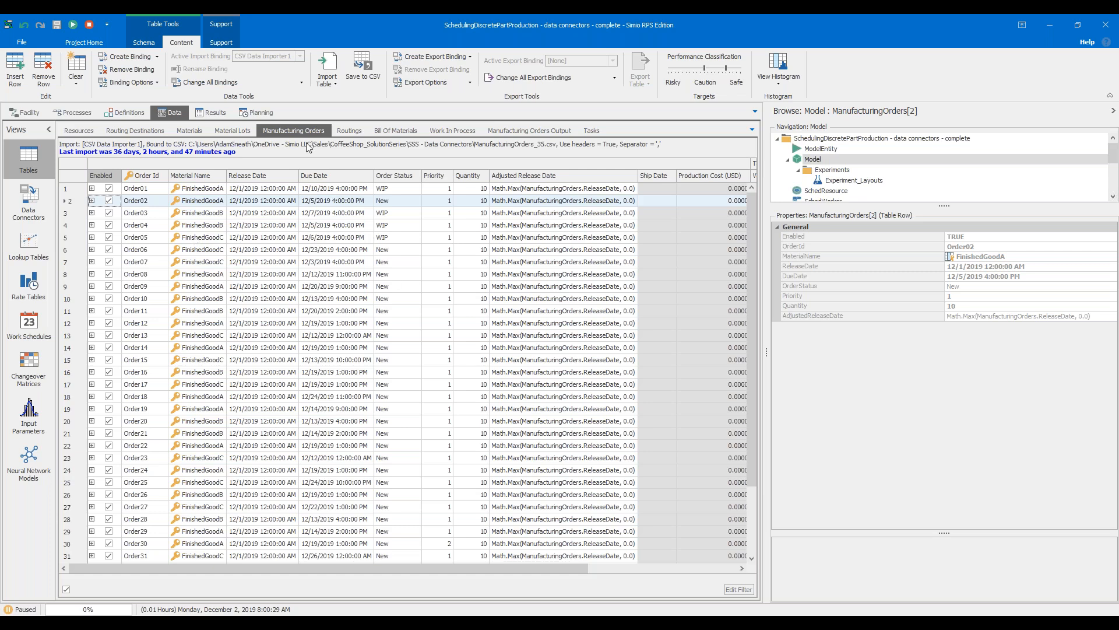
pyautogui.click(25, 111)
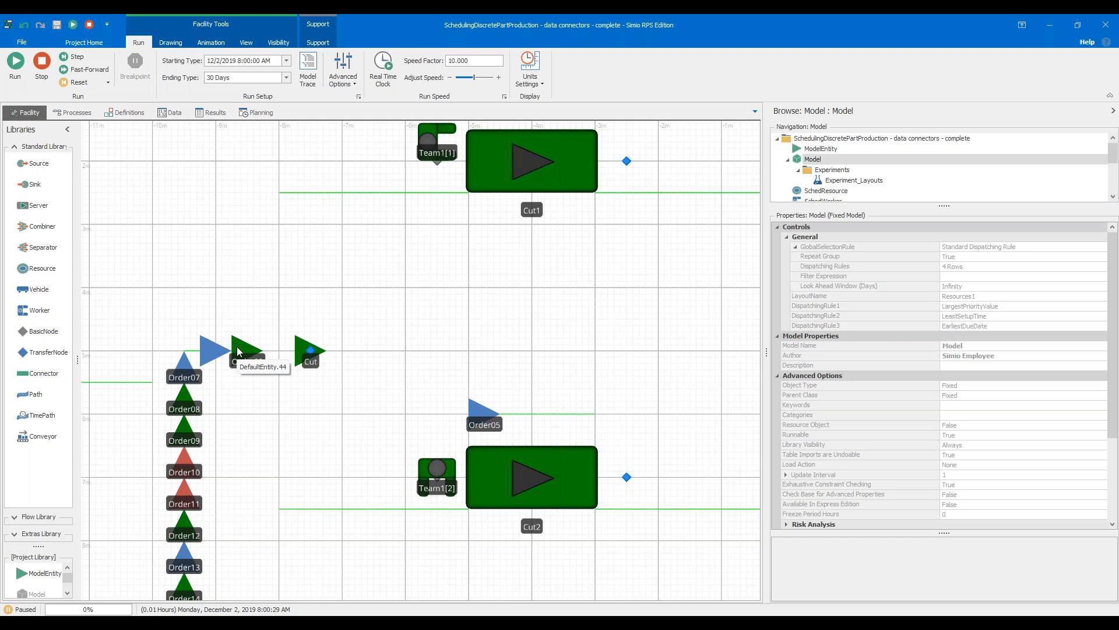
# Add a watch on the Order02 entity waiting near the Cut node and enlarge the watch area
pyautogui.rightClick(237, 351)
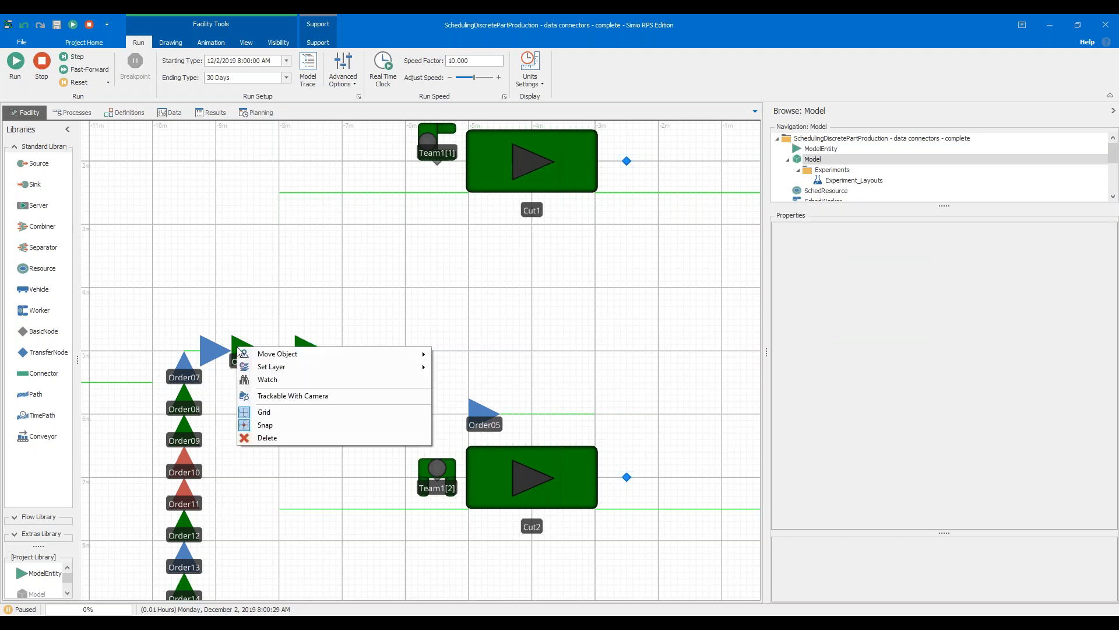
pyautogui.click(265, 380)
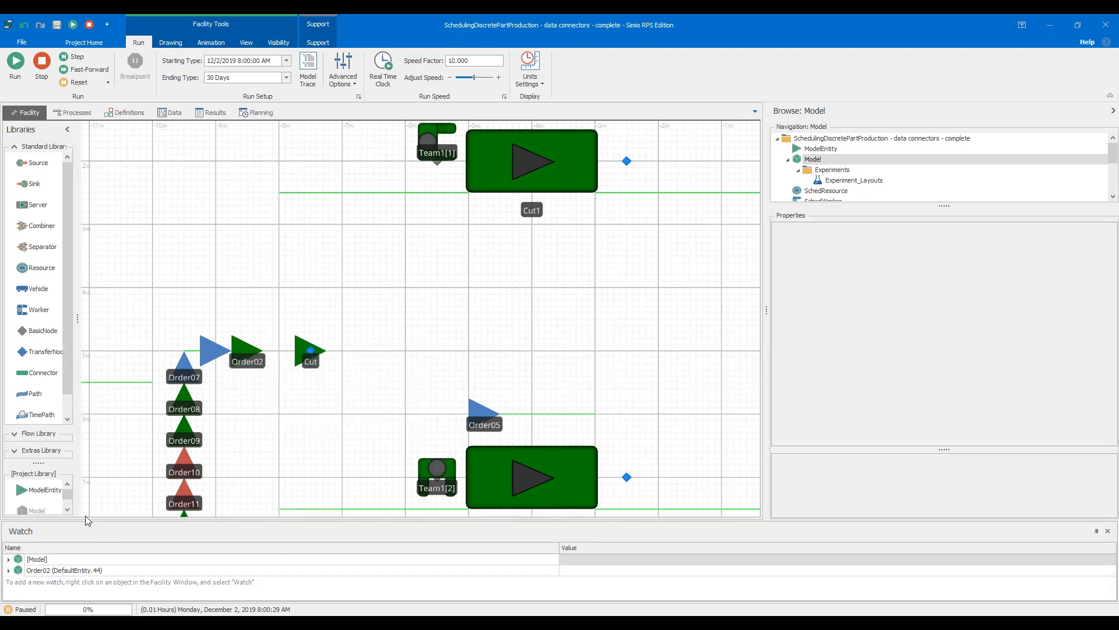
pyautogui.moveTo(96, 524); pyautogui.dragTo(99, 437)
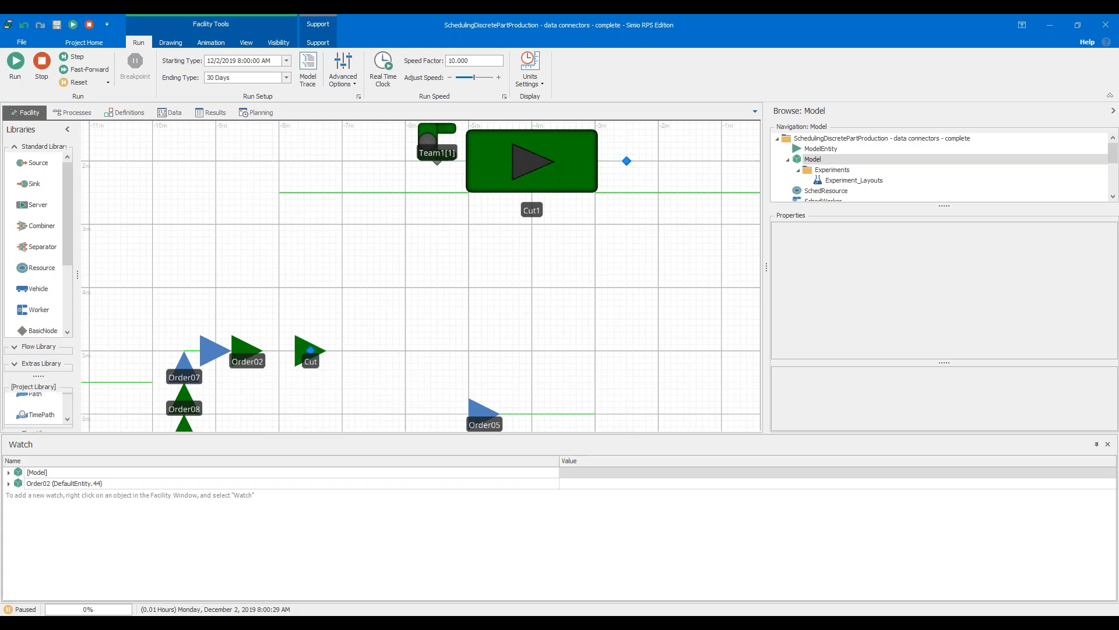
# Expand Order02 in the watch down to its Table Row References and examine the referenced table rows
pyautogui.click(9, 485)
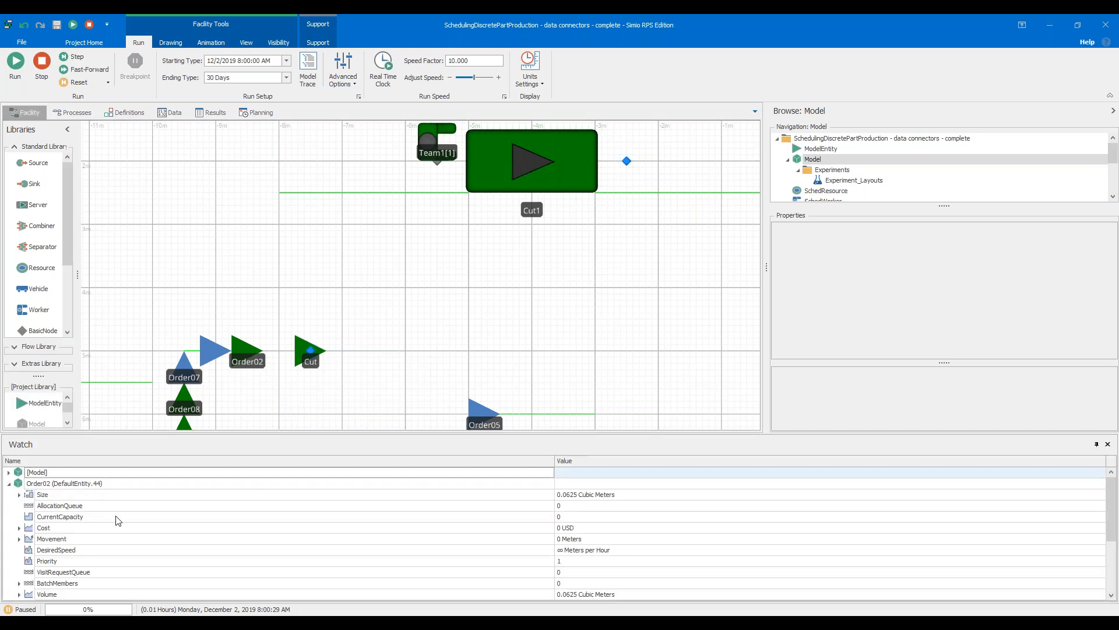
pyautogui.scroll(-1, 194, 522)
pyautogui.scroll(1, 88, 519)
pyautogui.scroll(-3, 56, 529)
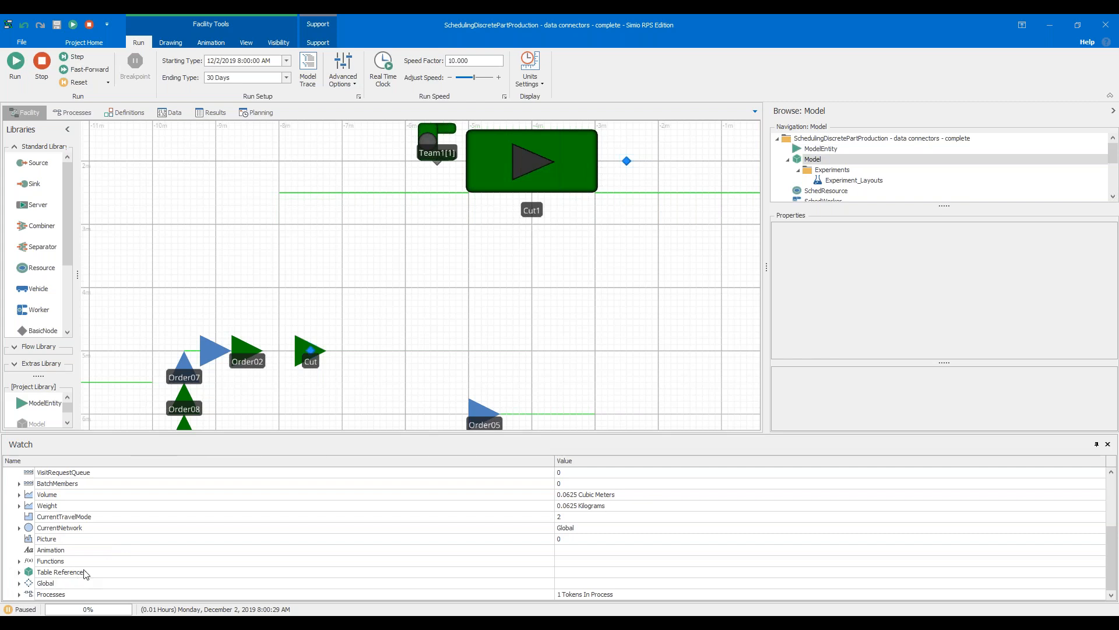
pyautogui.click(19, 572)
pyautogui.scroll(-1, 50, 541)
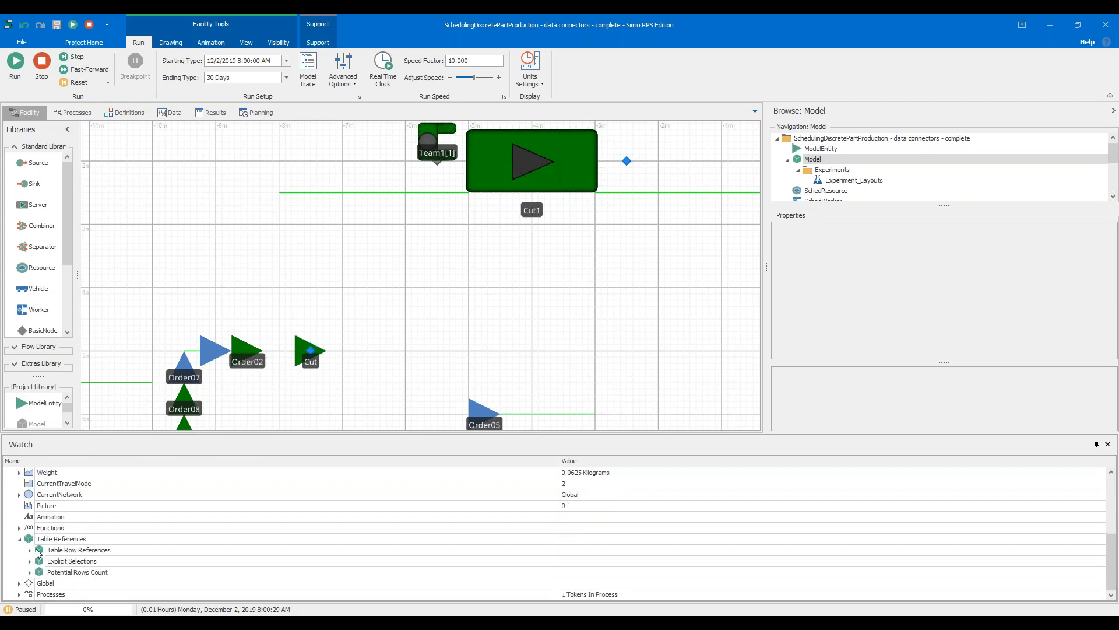
pyautogui.click(30, 550)
pyautogui.scroll(-1, 85, 529)
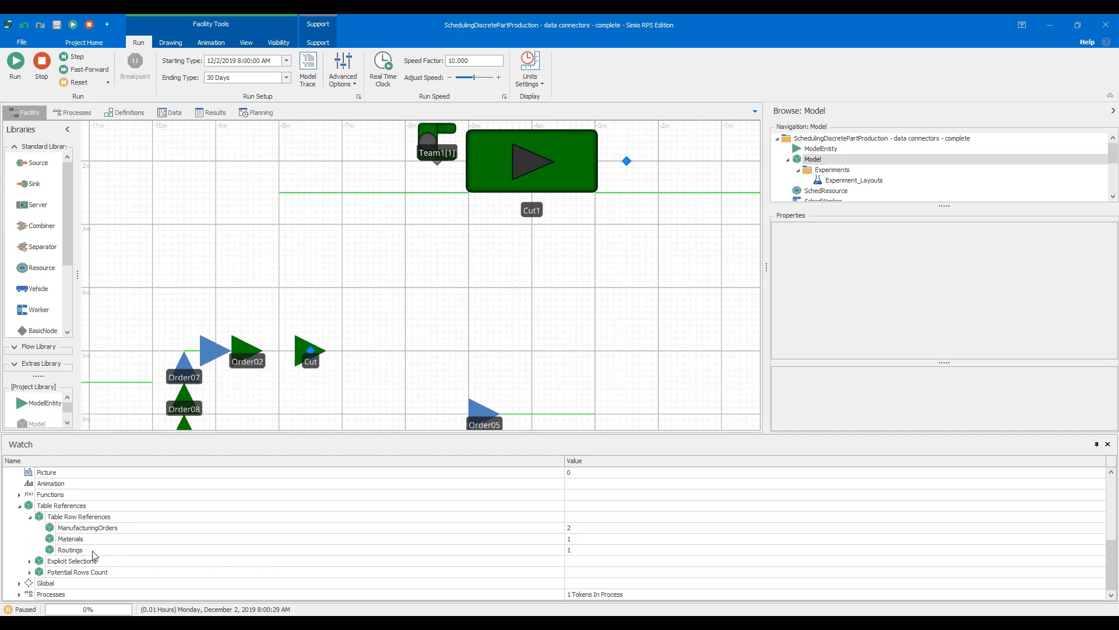
# Show the Routings table alongside the watch to look up the routing row referenced by Order02
pyautogui.click(169, 113)
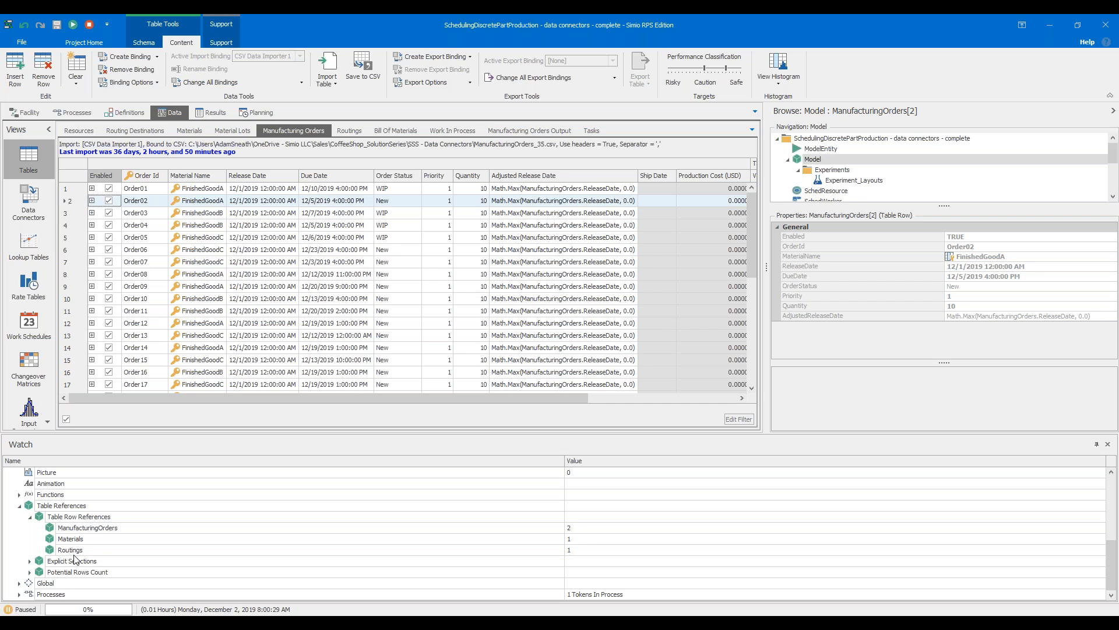
pyautogui.click(351, 131)
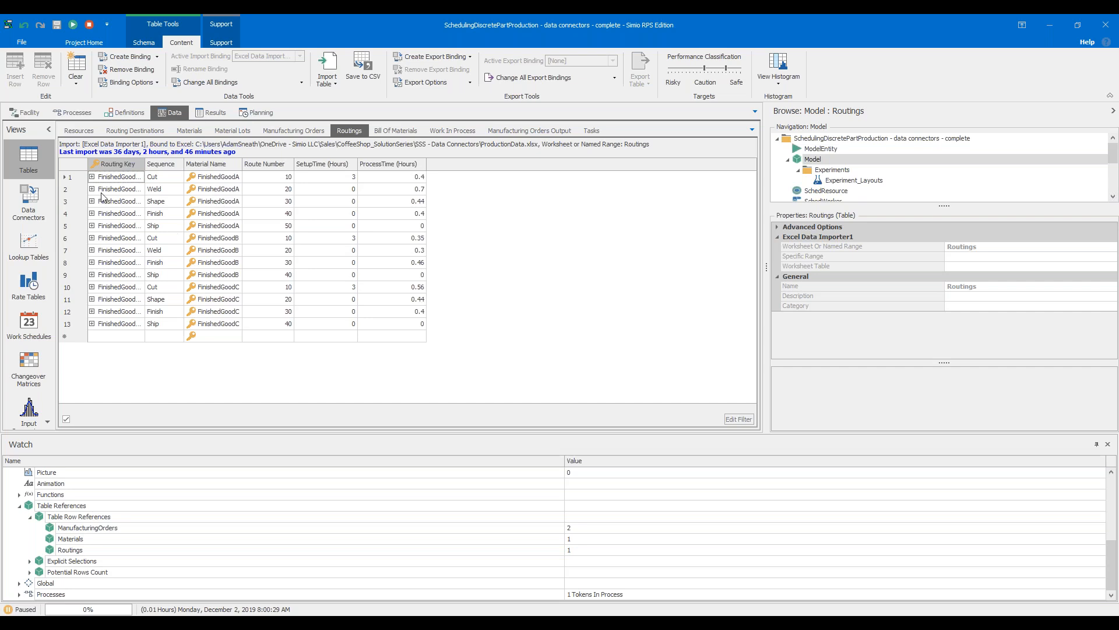
# Widen the Routing Key column of the Routings table to show the full keys and select the Sequence column
pyautogui.moveTo(80, 178); pyautogui.dragTo(83, 211)
pyautogui.moveTo(144, 163); pyautogui.dragTo(170, 163)
pyautogui.click(188, 164)
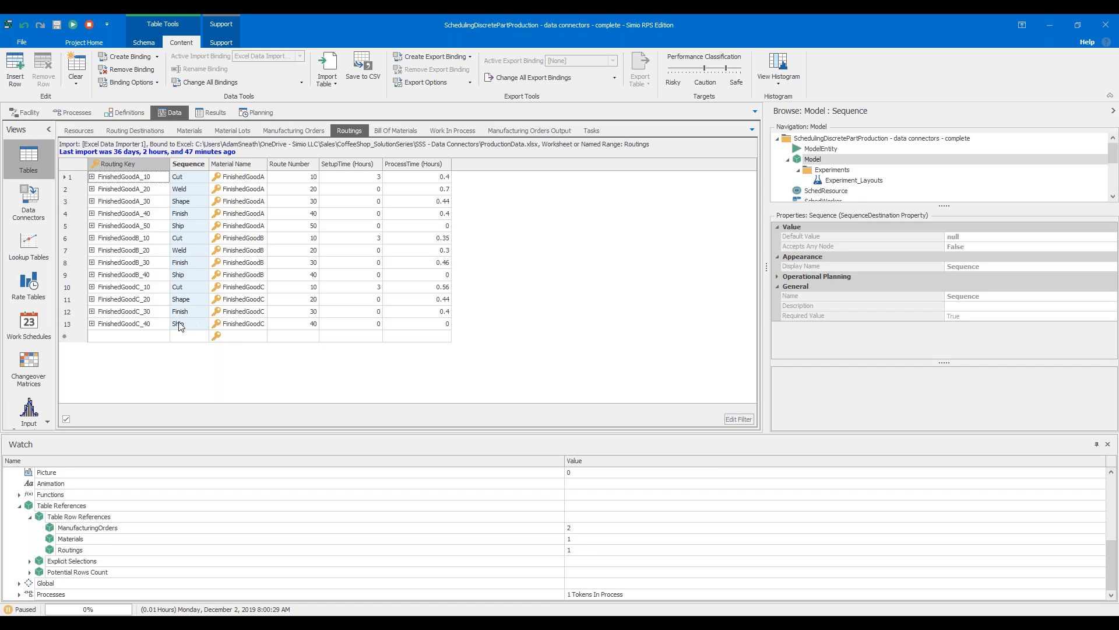
# Return to the facility view and examine how the Cut, Weld, Shape and Finish nodes are laid out
pyautogui.click(37, 118)
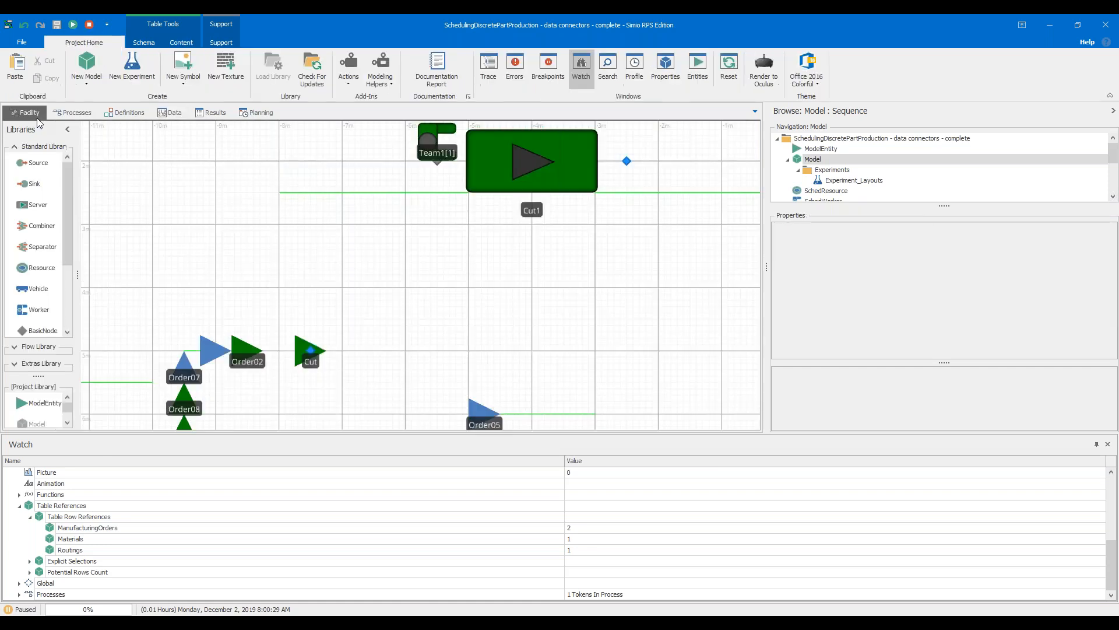
pyautogui.scroll(4, 336, 305)
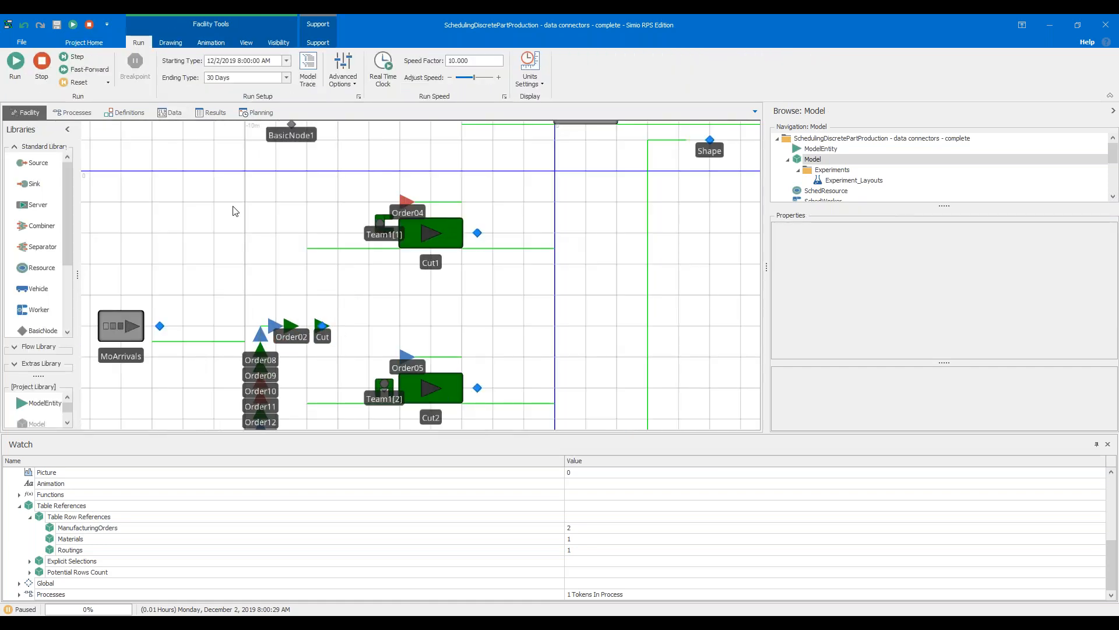
pyautogui.scroll(-3, 252, 222)
pyautogui.moveTo(594, 318); pyautogui.dragTo(526, 280)
pyautogui.scroll(-2, 526, 280)
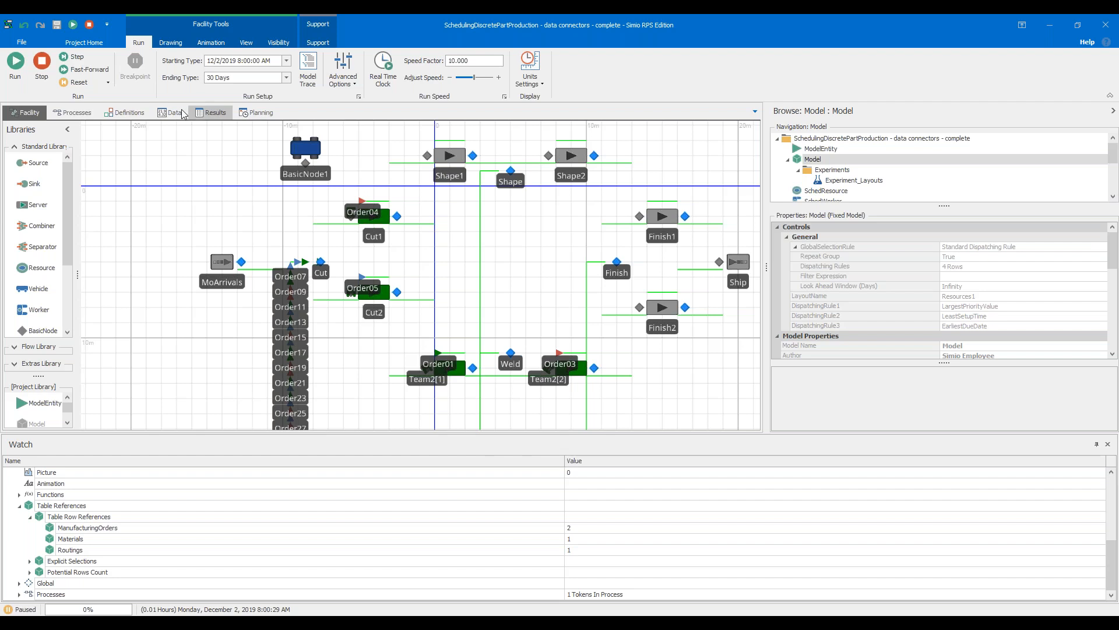
# Stop the simulation run and show the Sequence column of the Routings table
pyautogui.click(40, 70)
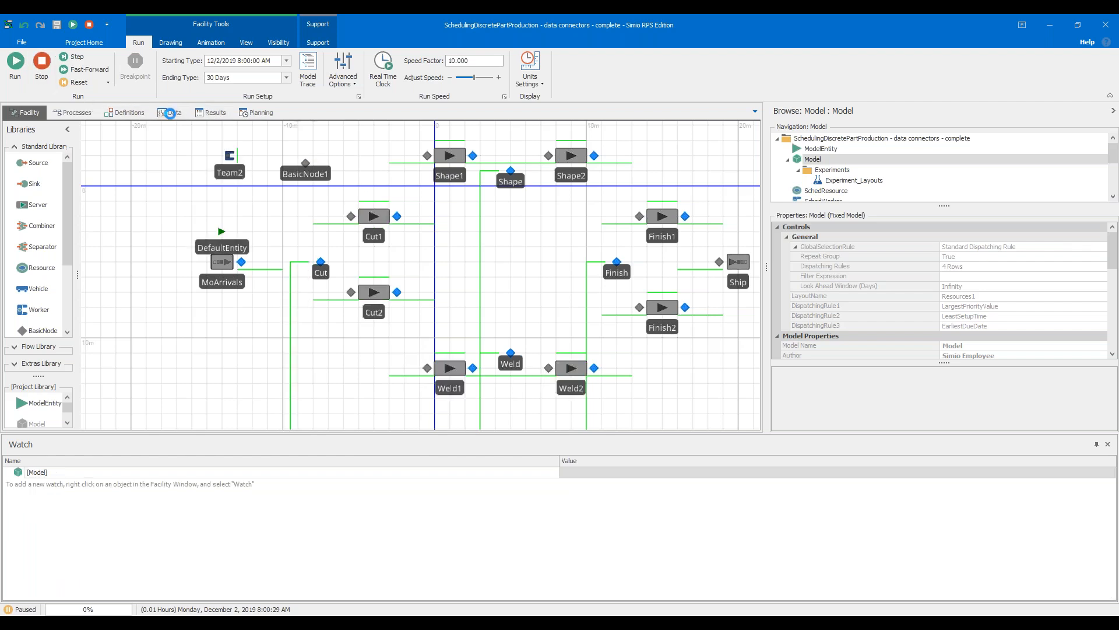
pyautogui.click(170, 111)
pyautogui.click(195, 168)
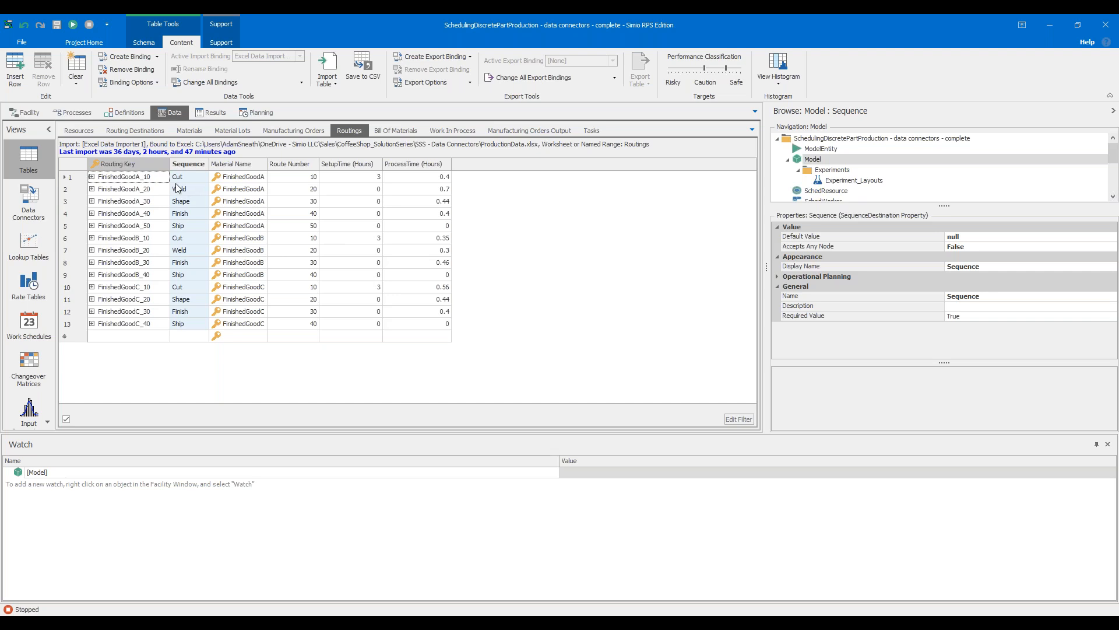
# Place the Routings table beside the facility view and match its Sequence values to the Shape and Weld nodes
pyautogui.moveTo(170, 112); pyautogui.dragTo(408, 268)
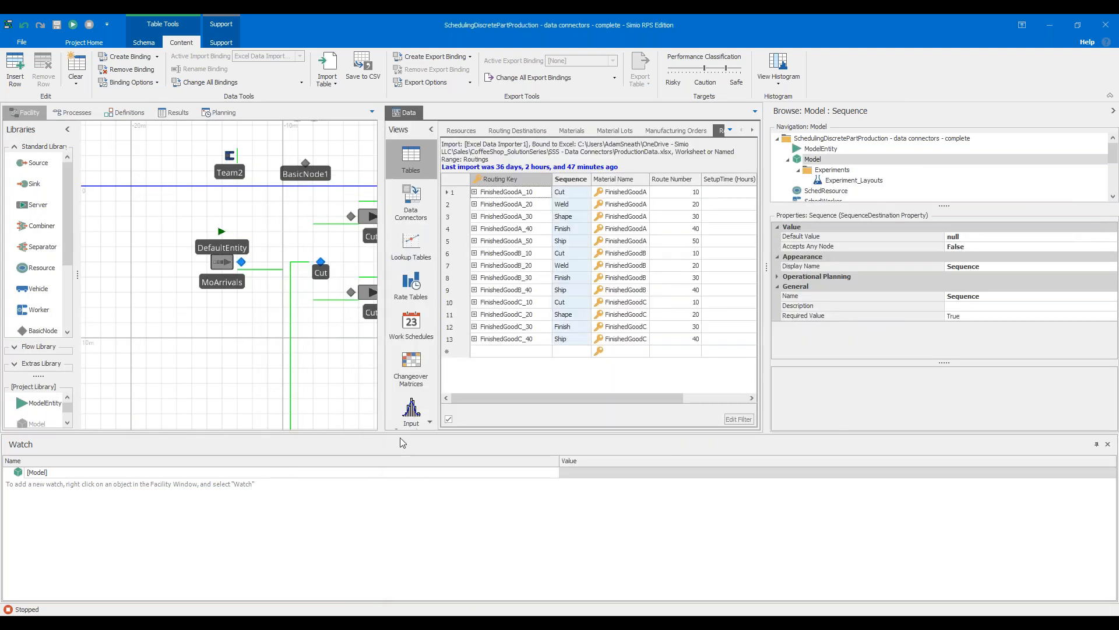
pyautogui.scroll(-2, 256, 353)
pyautogui.moveTo(307, 371); pyautogui.dragTo(156, 385)
pyautogui.click(281, 243)
pyautogui.click(282, 379)
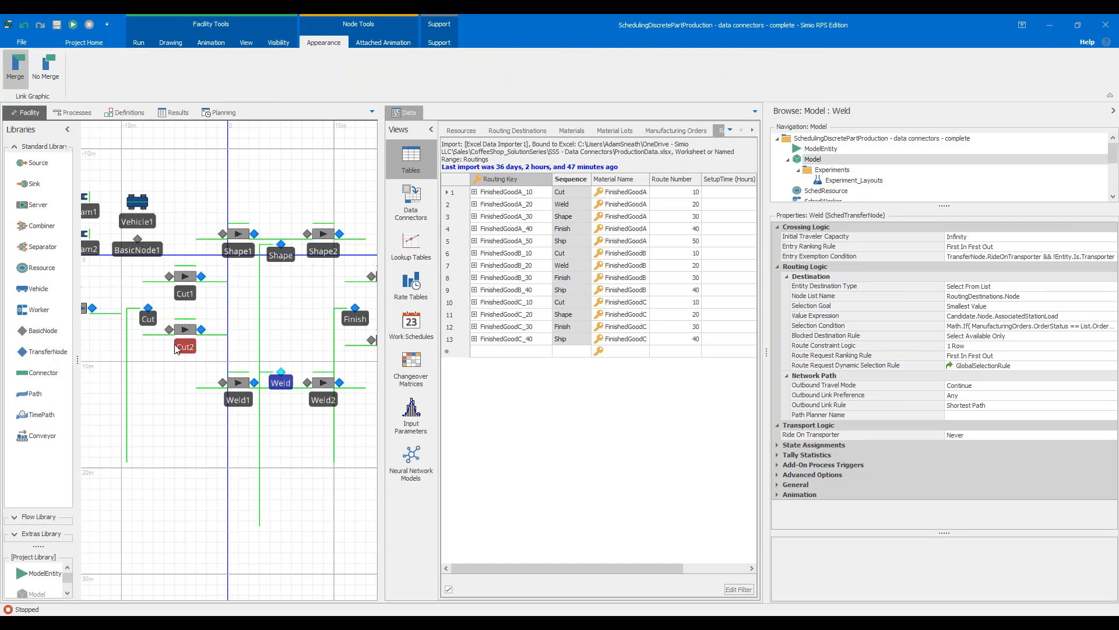
# Locate the Cut node in the facility and compare it with the Sequence entries in the Routings table
pyautogui.moveTo(213, 388); pyautogui.dragTo(281, 406)
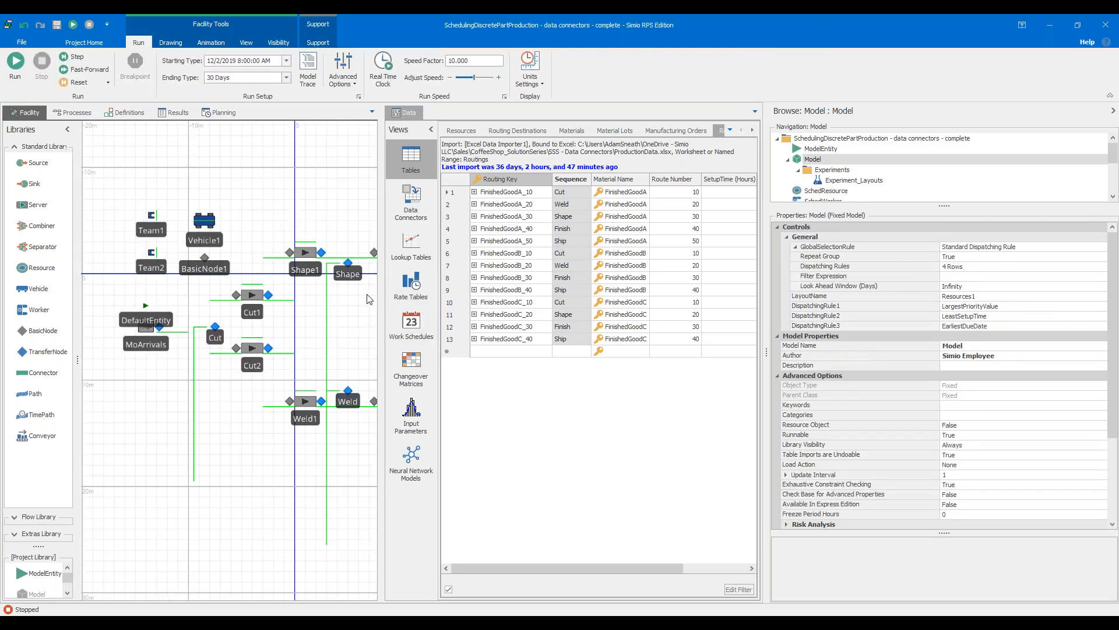
pyautogui.moveTo(358, 336); pyautogui.dragTo(284, 328)
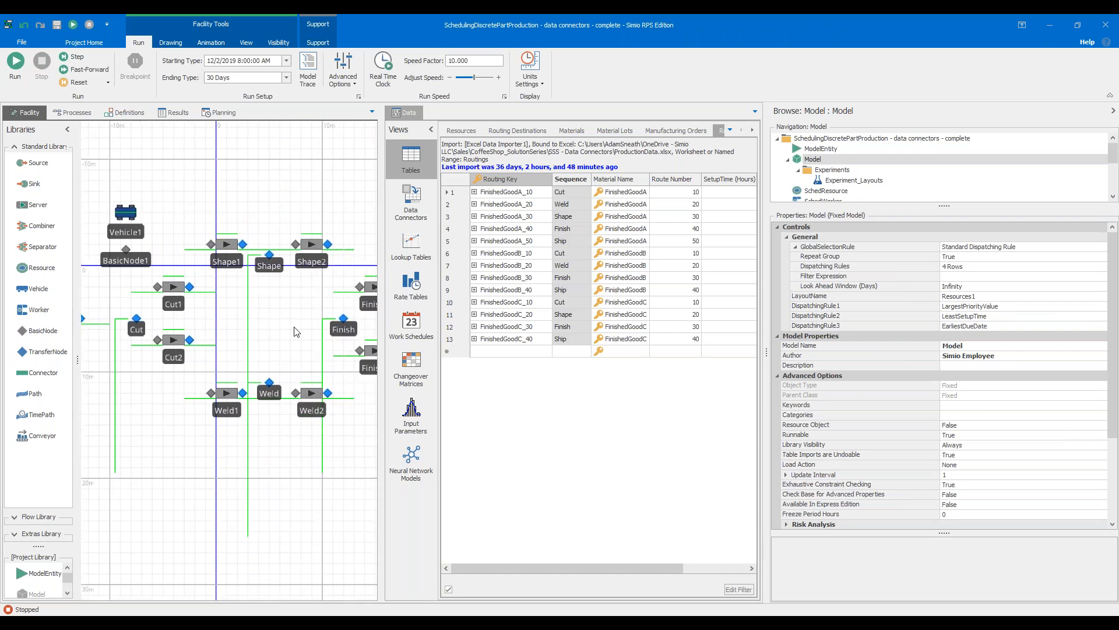
pyautogui.scroll(2, 139, 333)
pyautogui.click(142, 323)
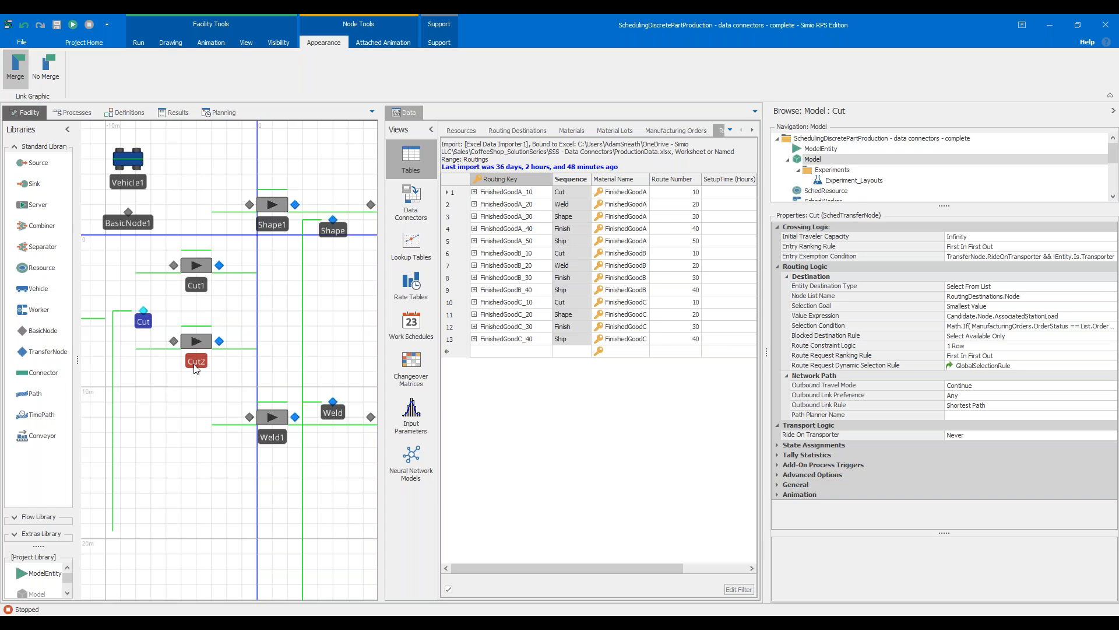
# Dock the Data window back among the other views and return to the full-width facility layout
pyautogui.click(404, 114)
pyautogui.moveTo(335, 123); pyautogui.dragTo(215, 114)
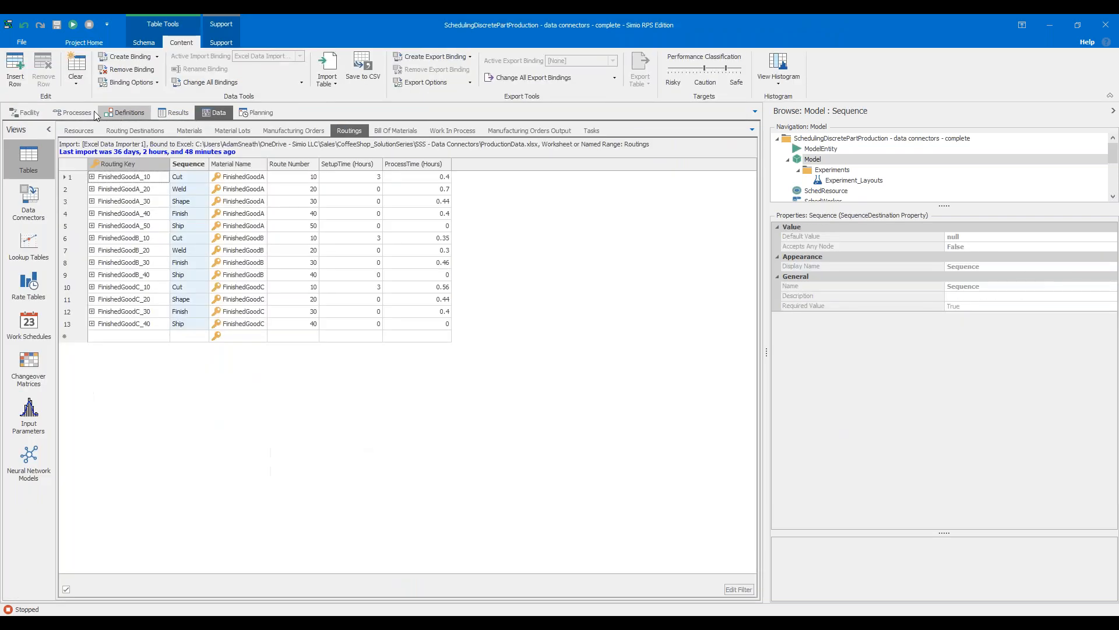
pyautogui.click(46, 113)
pyautogui.moveTo(162, 400); pyautogui.dragTo(333, 435)
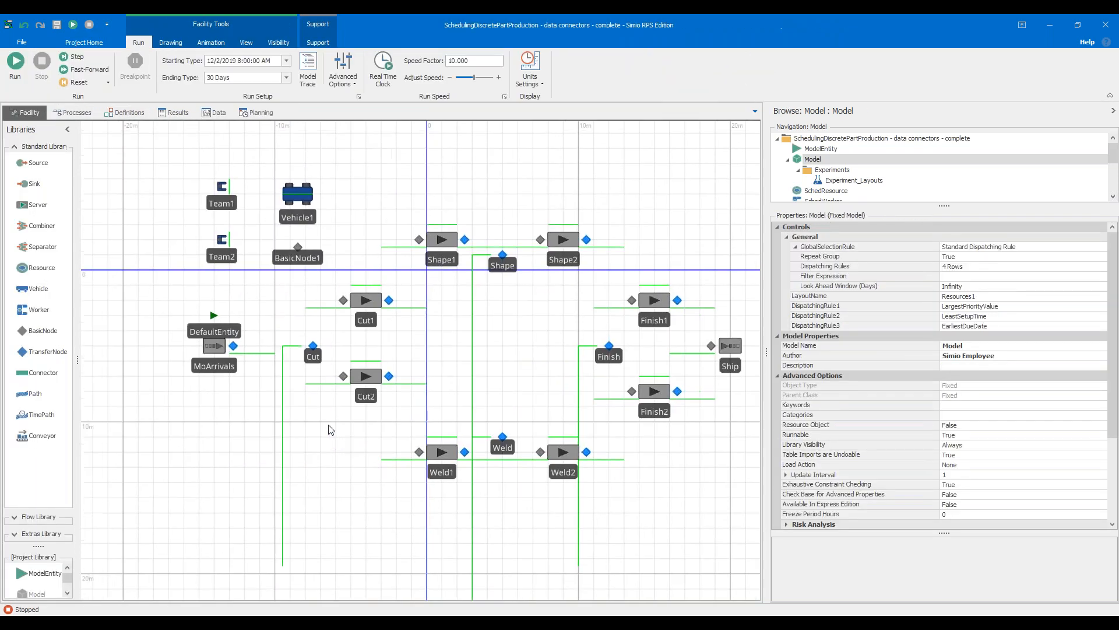
# Show the Cut node's routing logic properties and widen the property area to read them
pyautogui.scroll(5, 316, 350)
pyautogui.click(310, 351)
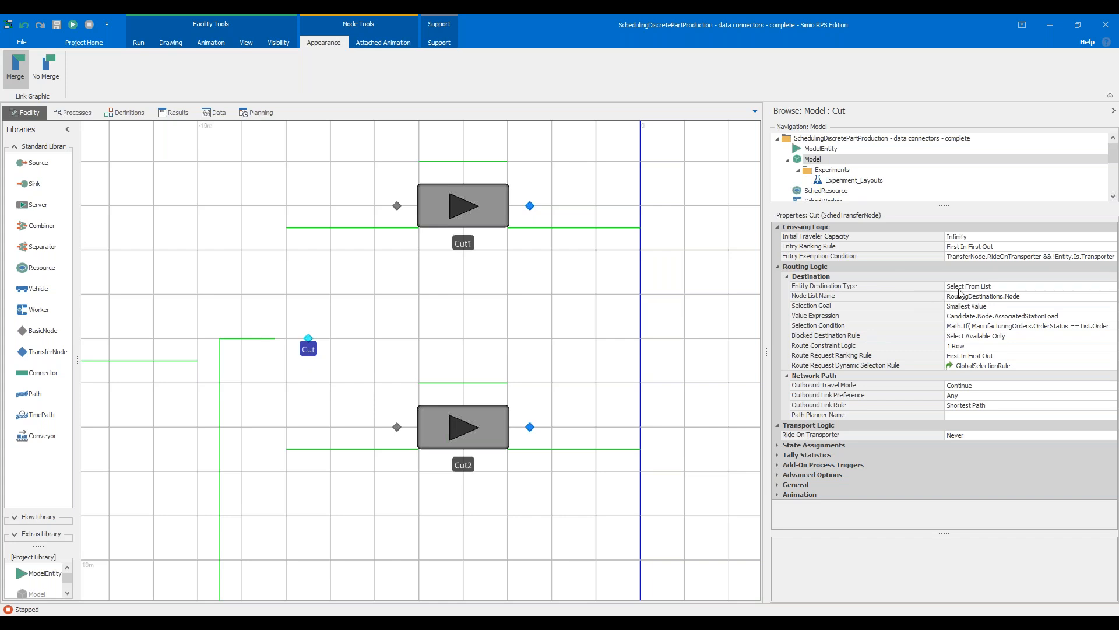
pyautogui.moveTo(767, 302); pyautogui.dragTo(607, 299)
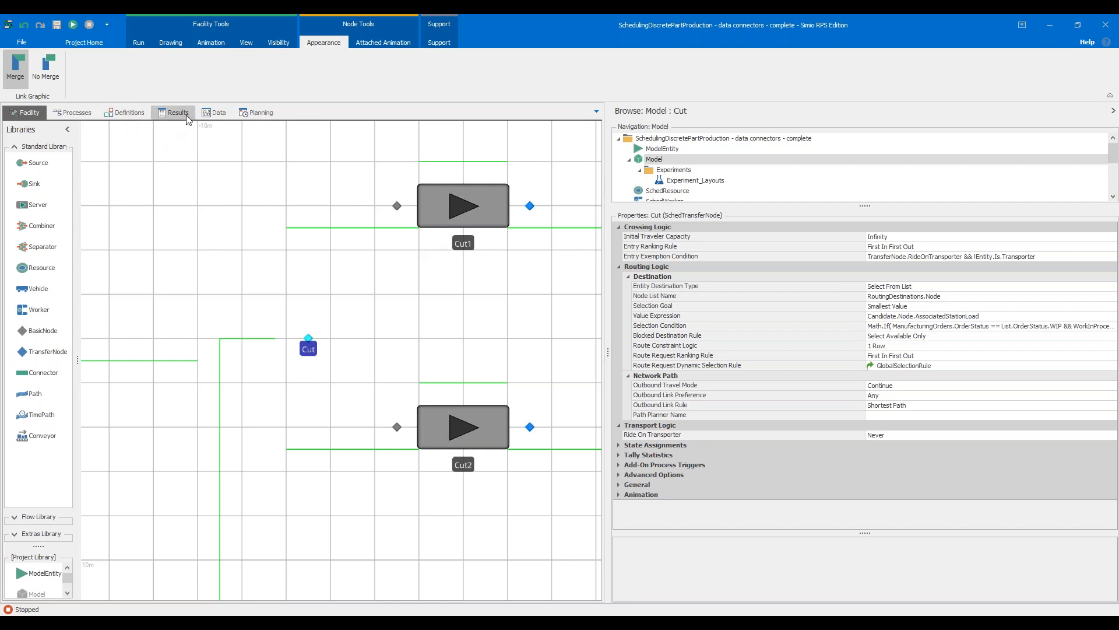
# Examine the Node column and the two Cut rows in the Routing Destinations table
pyautogui.click(212, 112)
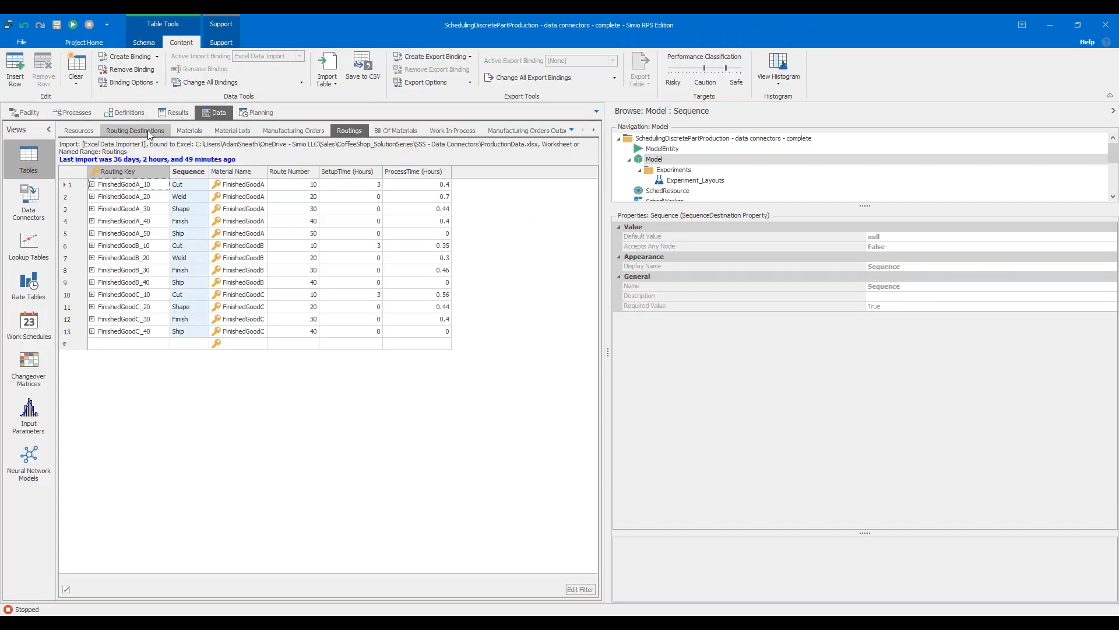
pyautogui.click(150, 133)
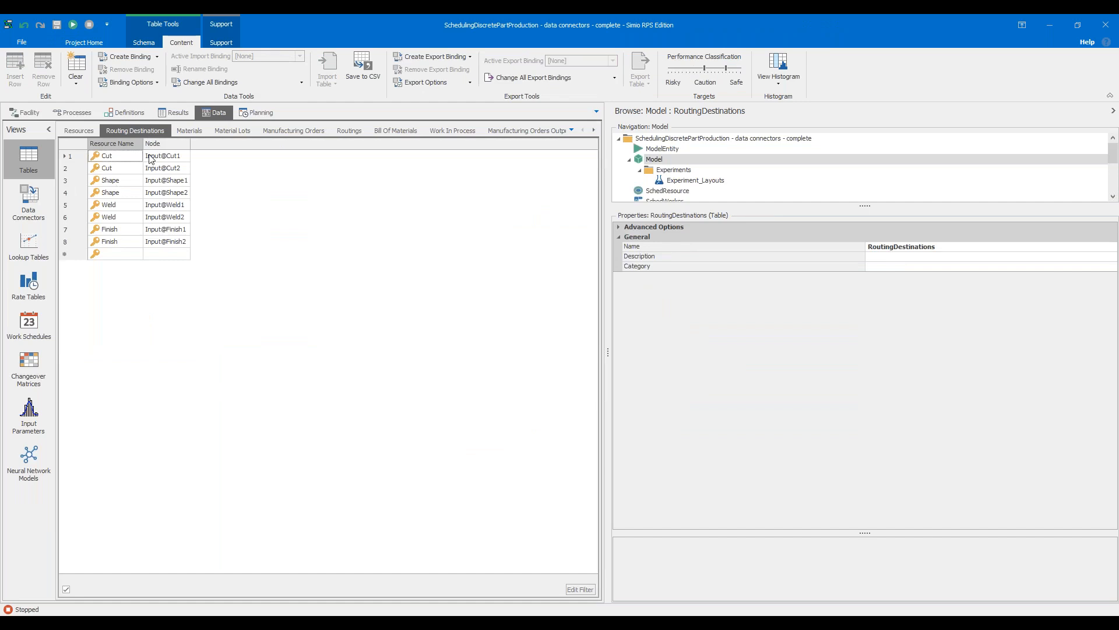
pyautogui.click(158, 147)
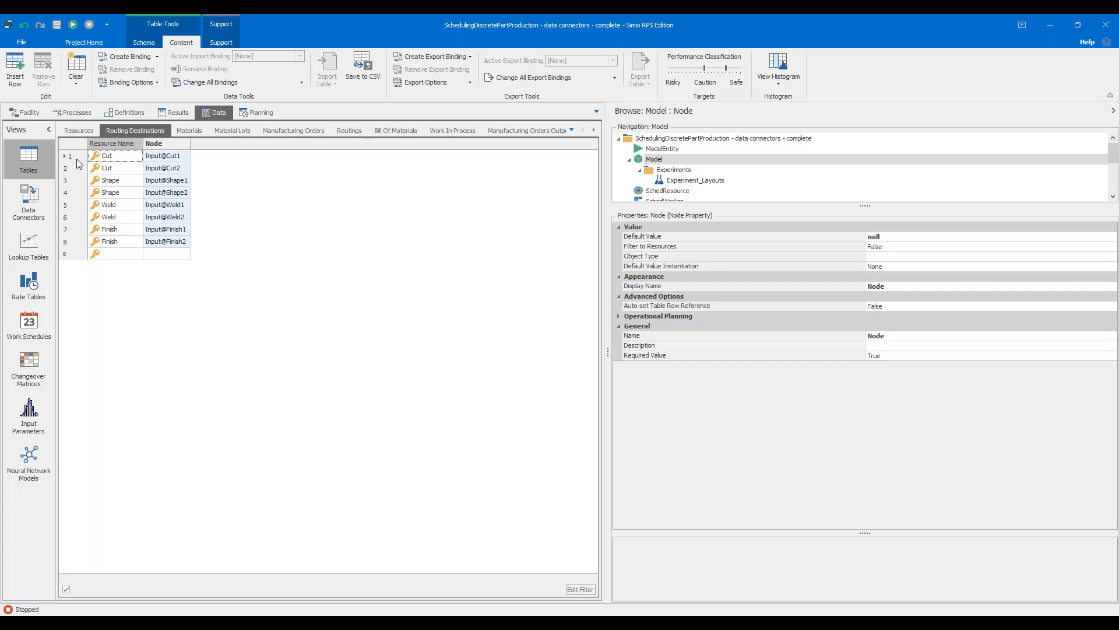
pyautogui.moveTo(75, 162); pyautogui.dragTo(78, 169)
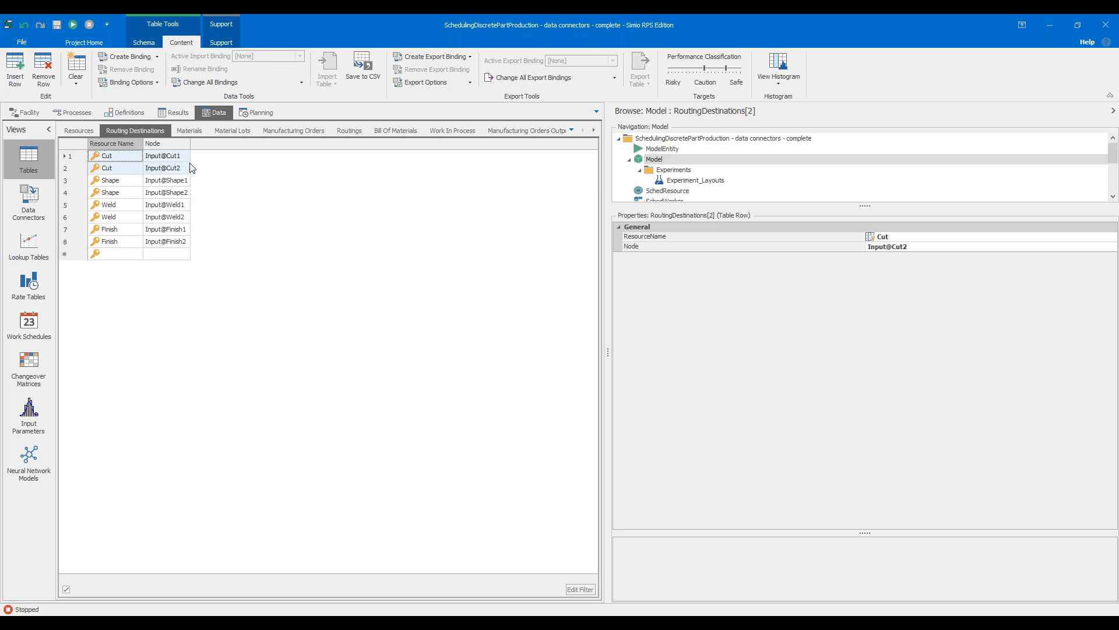
# Examine the Cut node's full Selection Condition expression in an enlarged editor and close it without changes
pyautogui.click(26, 112)
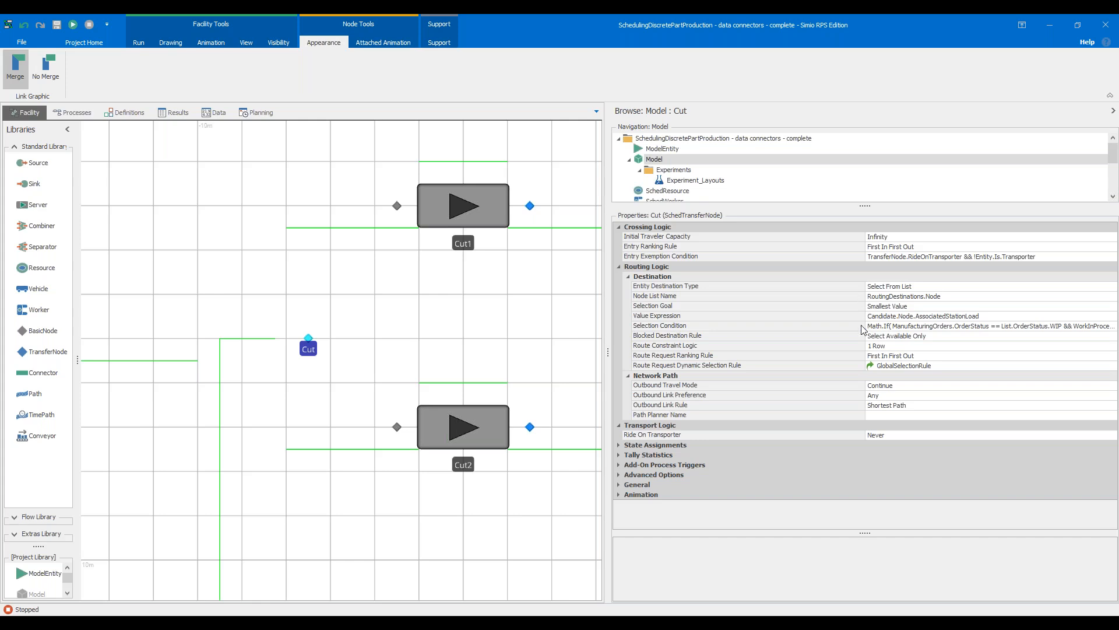
pyautogui.moveTo(863, 330); pyautogui.dragTo(745, 329)
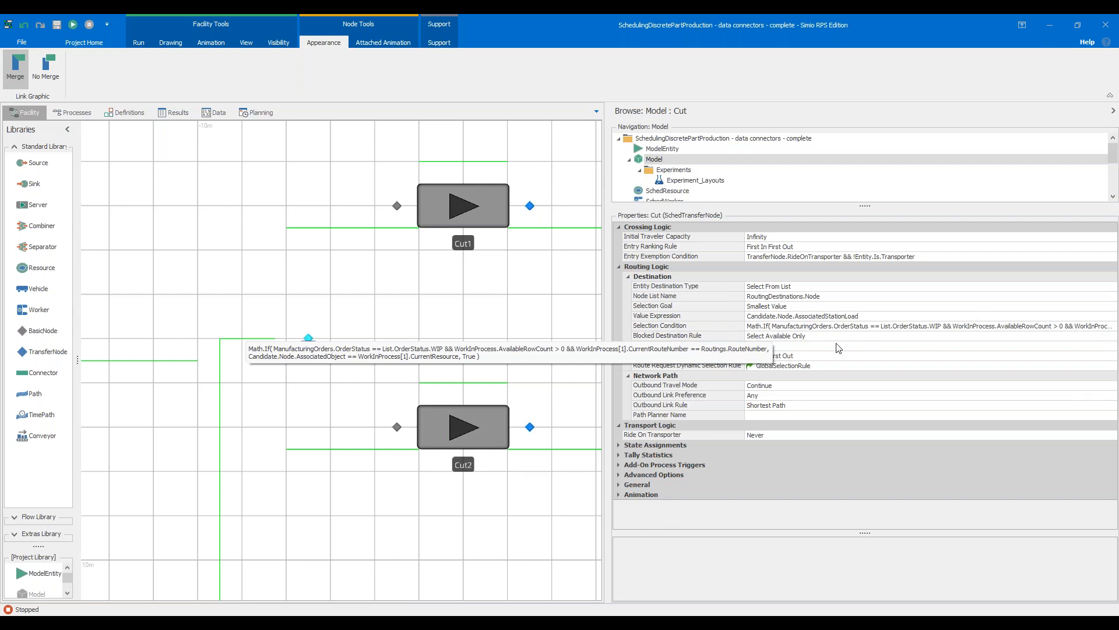
pyautogui.click(1115, 327)
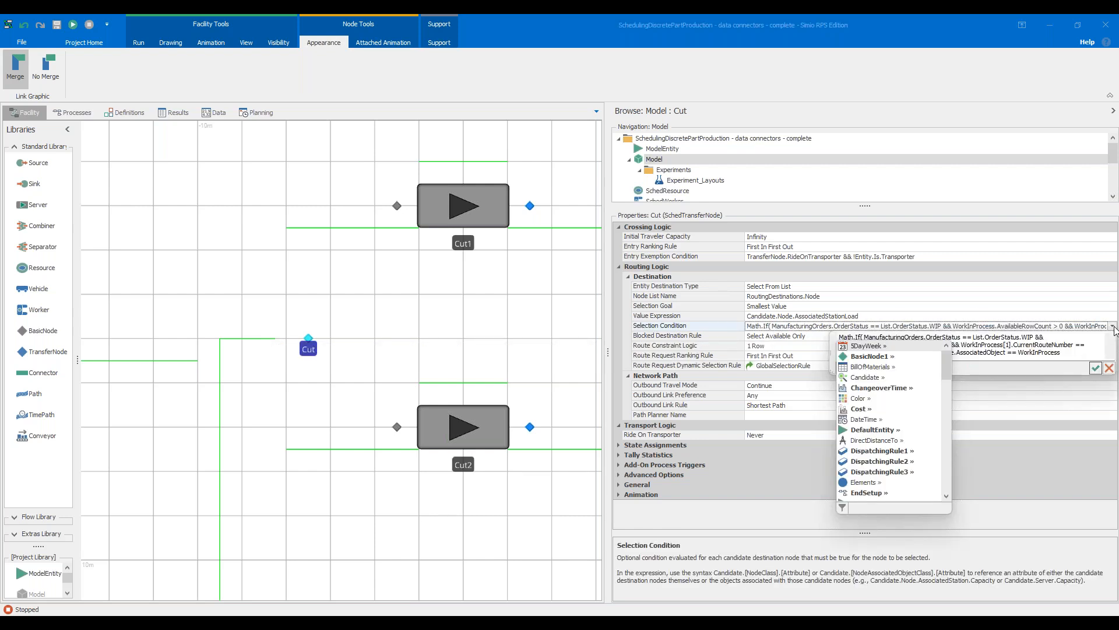
pyautogui.click(1063, 338)
pyautogui.moveTo(829, 376); pyautogui.dragTo(719, 444)
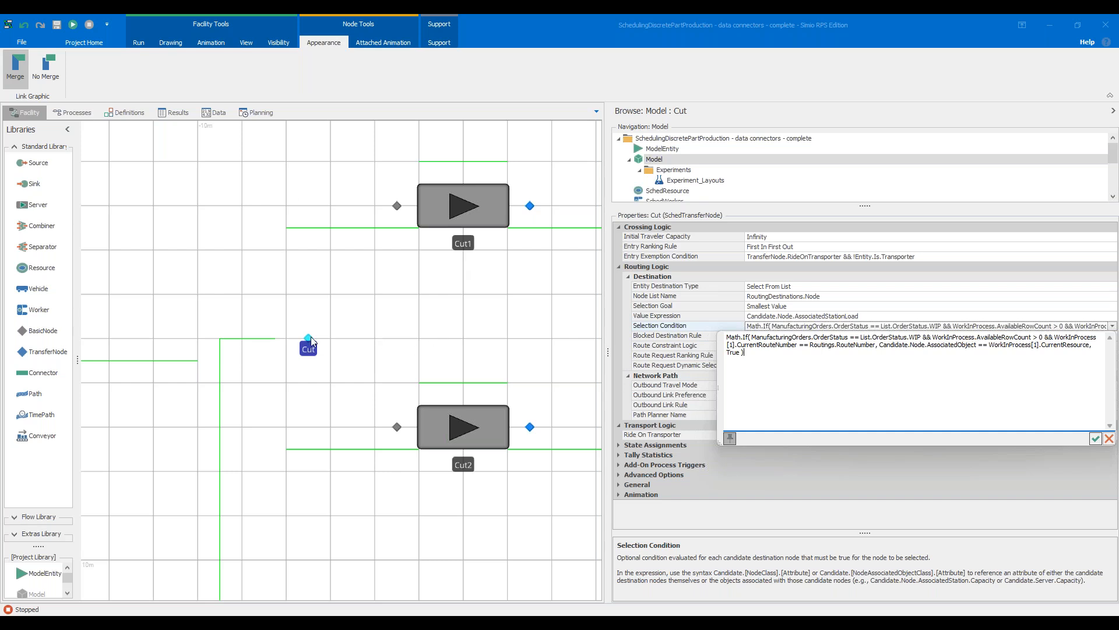
pyautogui.click(1110, 438)
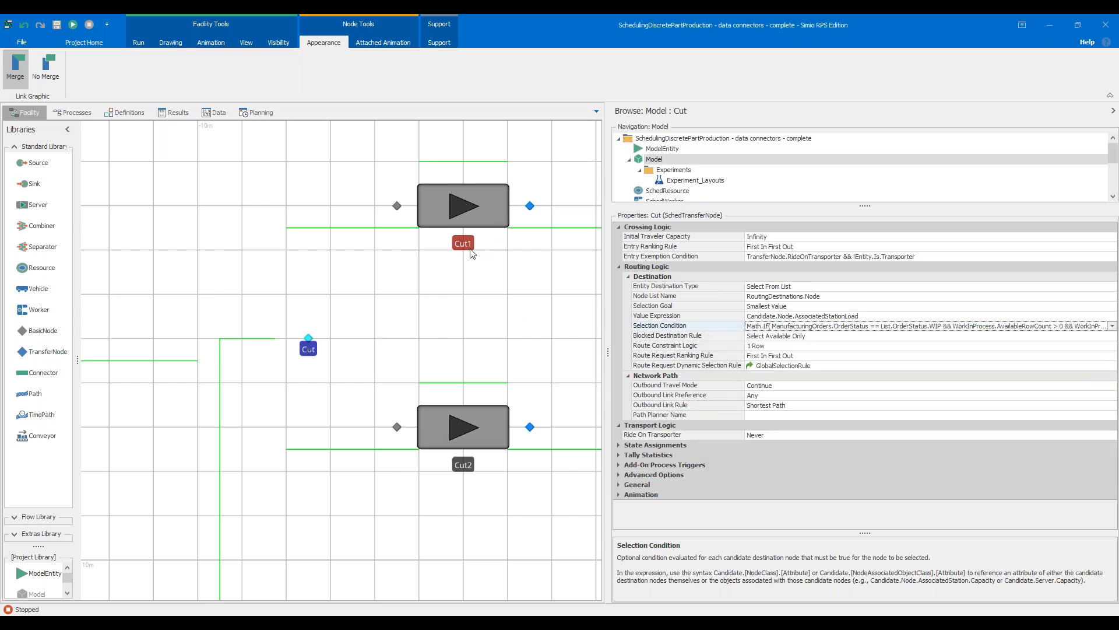
# Run the model briefly with the arrivals and Cut area in view and pause it
pyautogui.click(478, 320)
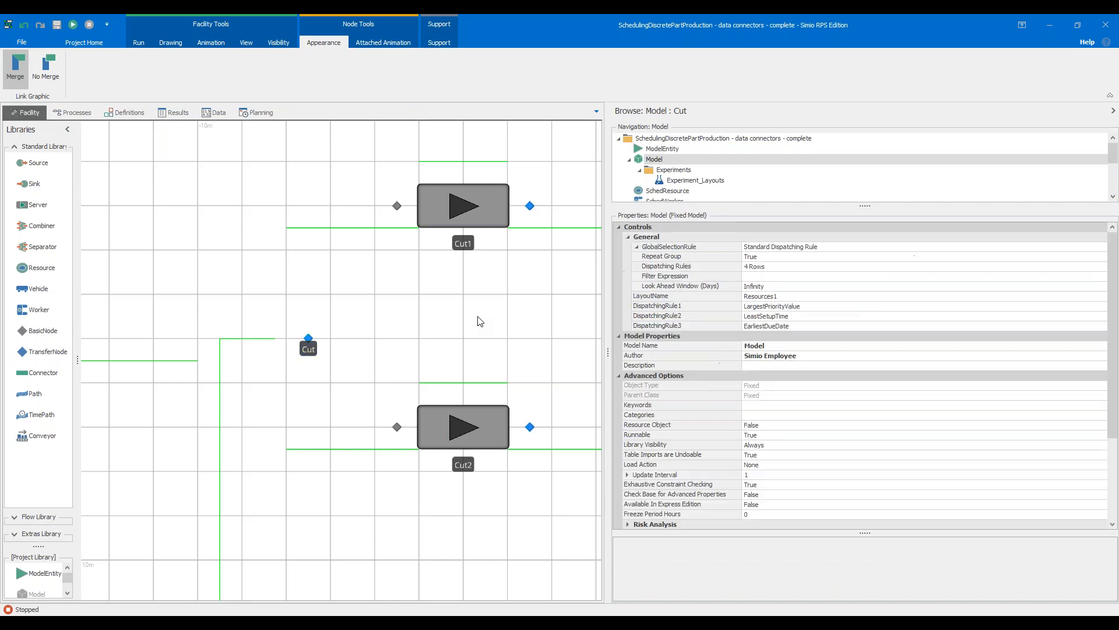
pyautogui.scroll(-2, 235, 274)
pyautogui.moveTo(235, 275); pyautogui.dragTo(344, 275)
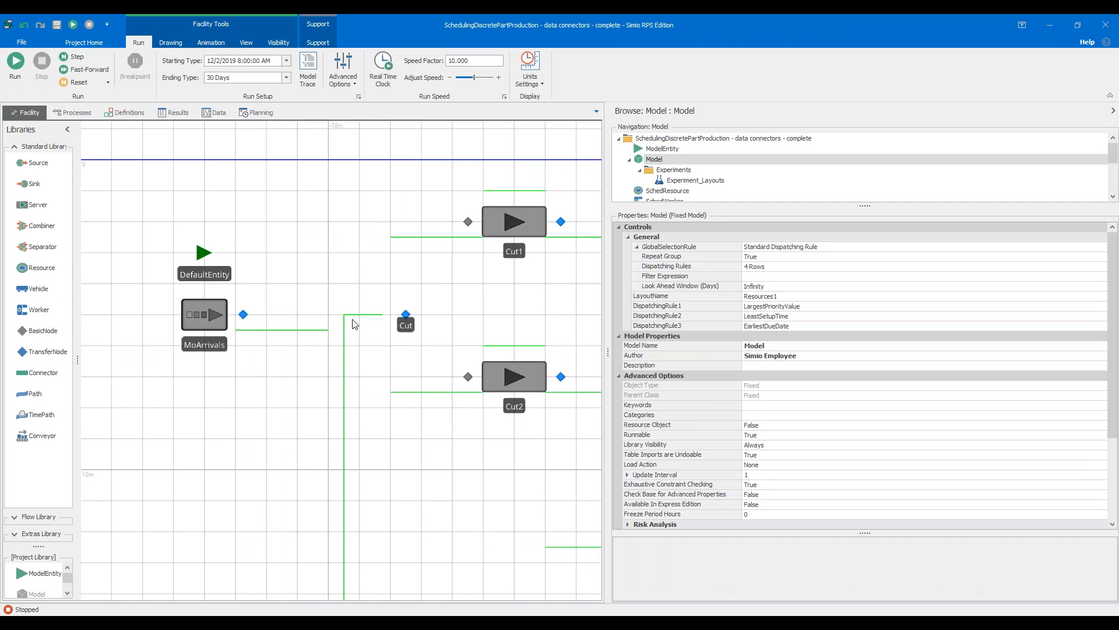
pyautogui.scroll(-2, 319, 266)
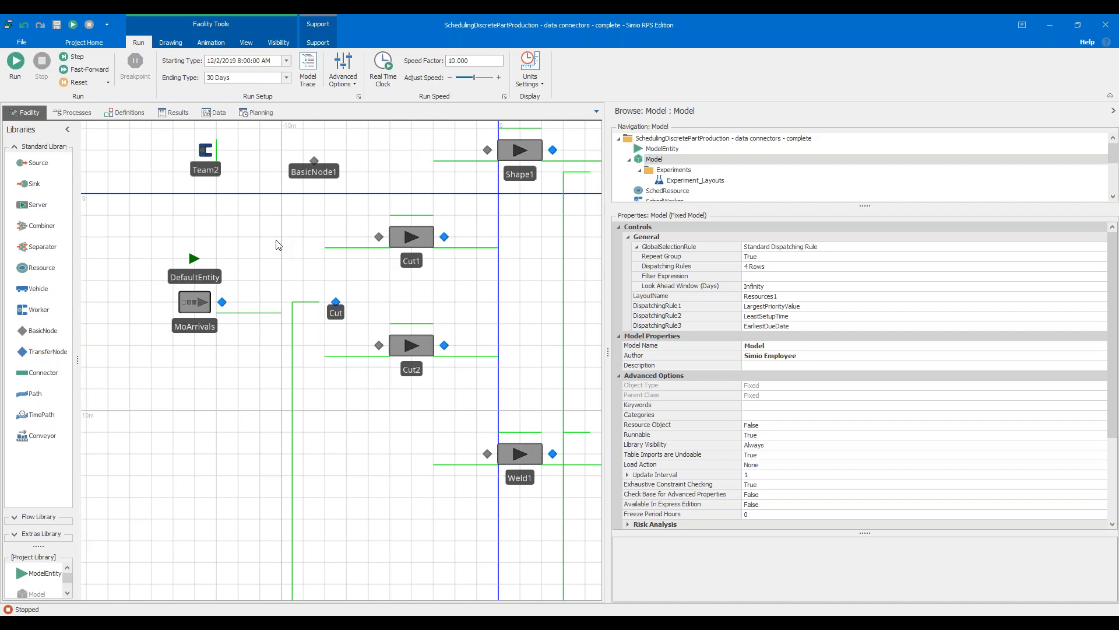
pyautogui.click(20, 78)
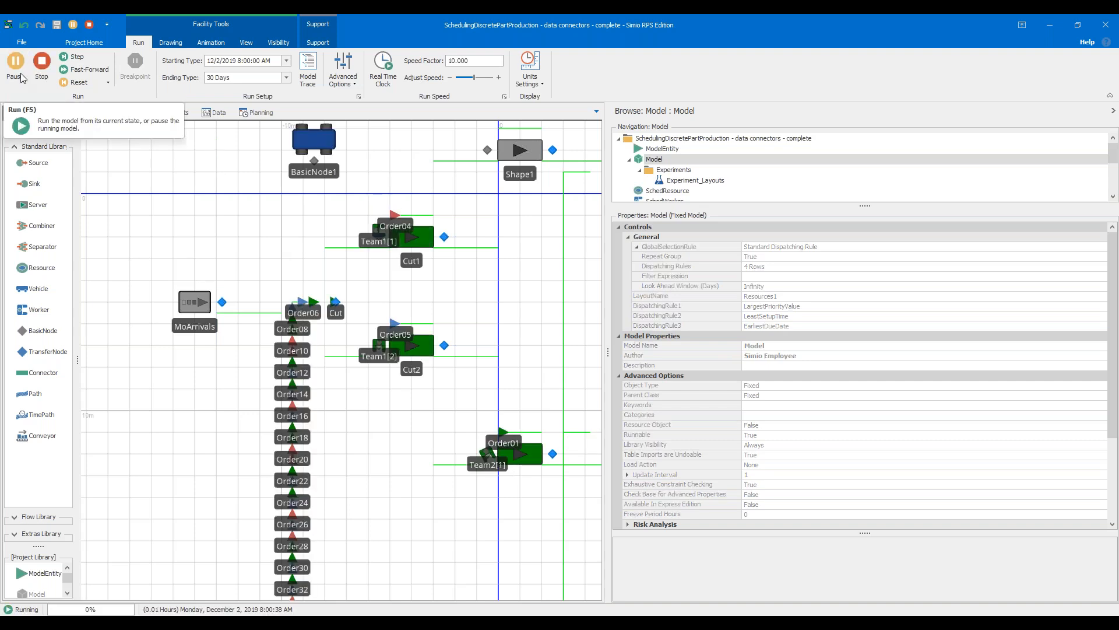
pyautogui.click(18, 75)
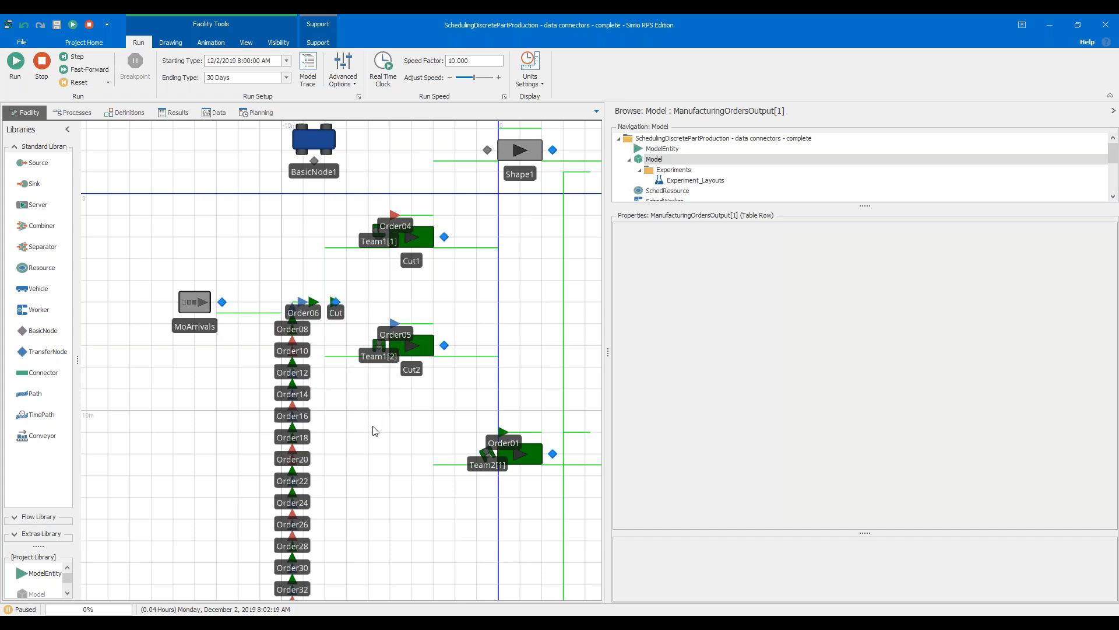
# Add a watch on the Order04 entity being processed at Cut1
pyautogui.scroll(3, 405, 222)
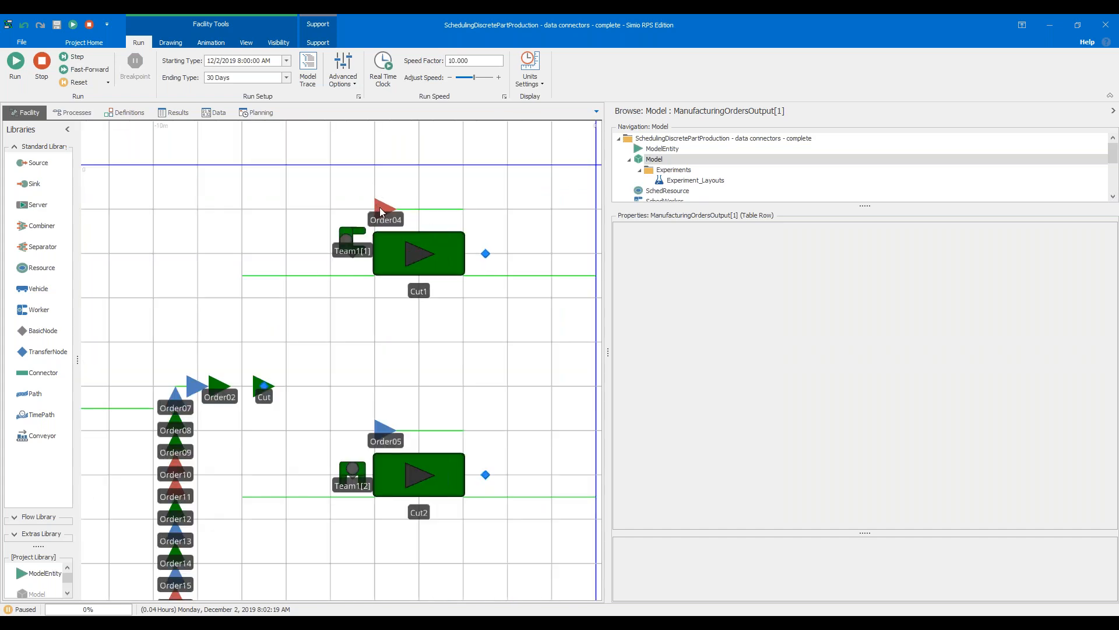
pyautogui.rightClick(380, 208)
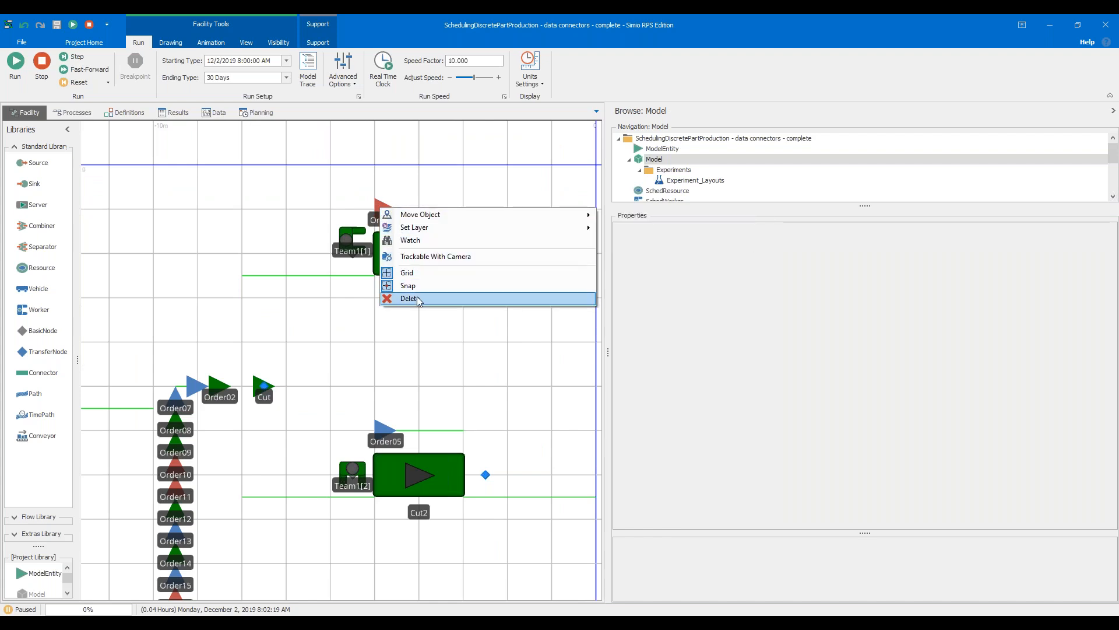
pyautogui.click(444, 245)
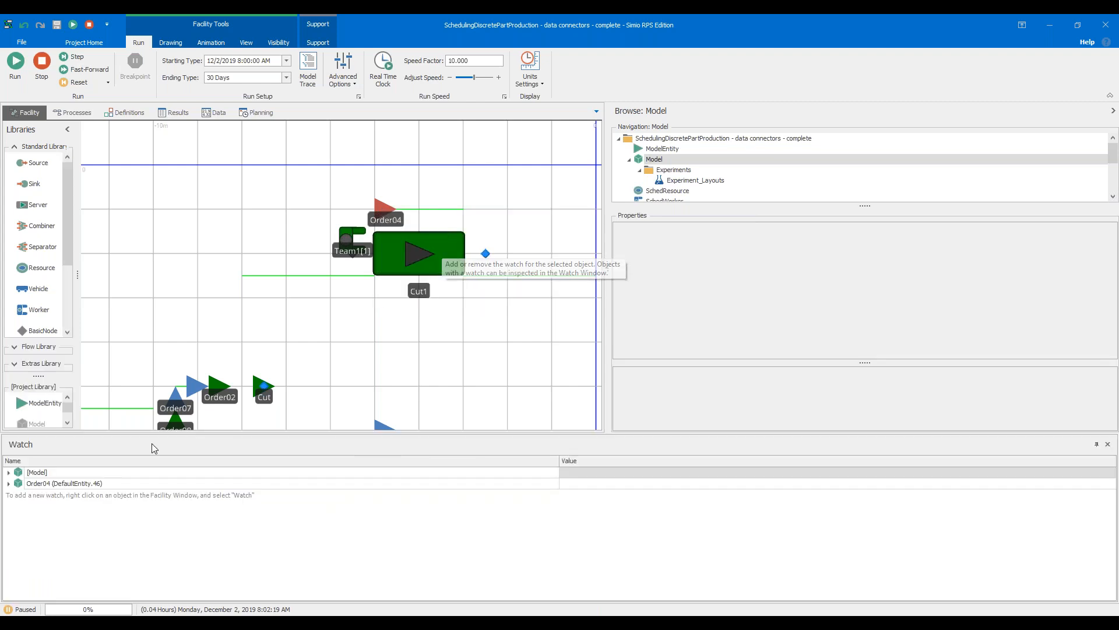
# Expand Order04 in the watch down to its Table Row References and examine the referenced table rows
pyautogui.click(9, 484)
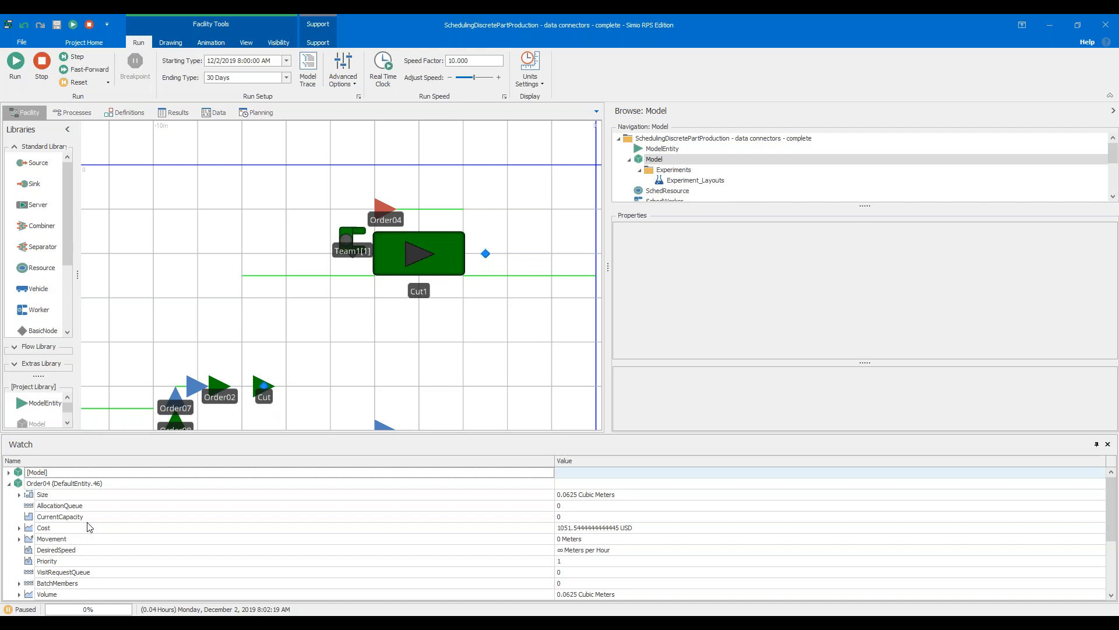
pyautogui.scroll(-10, 89, 527)
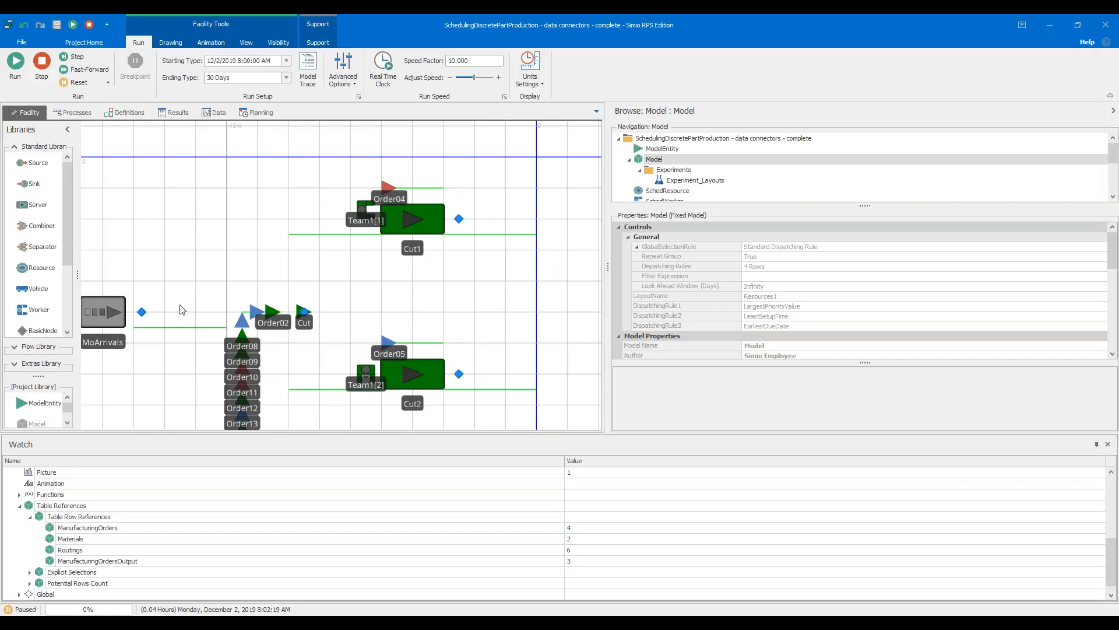
pyautogui.scroll(2, 257, 265)
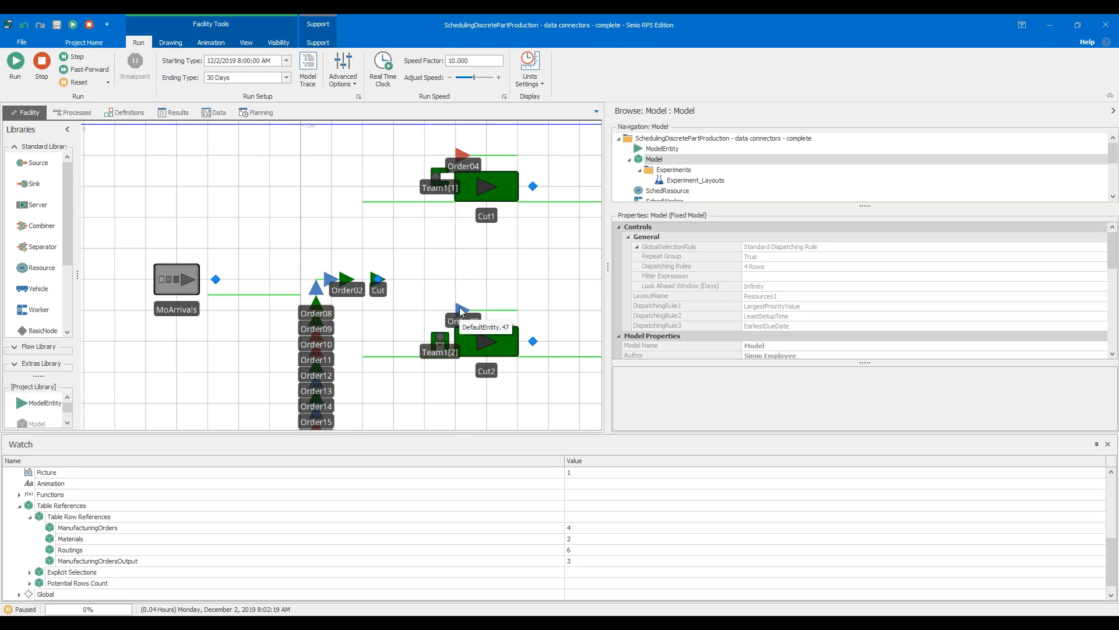
# Add a watch on the Team1[1] worker at Cut1 and look through its listed states
pyautogui.rightClick(437, 178)
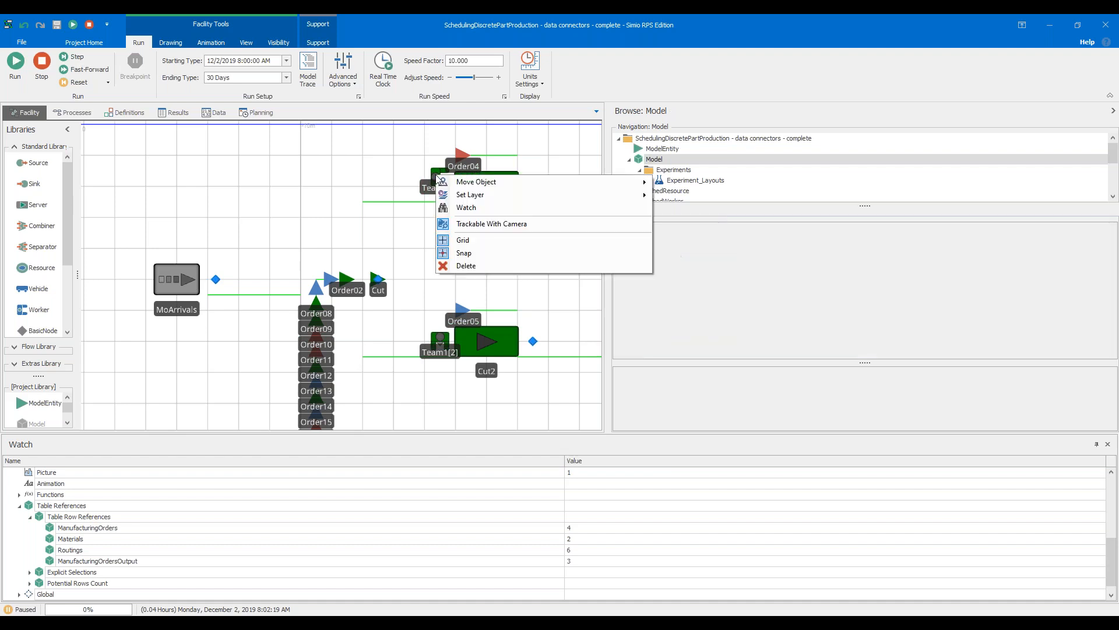
pyautogui.click(457, 209)
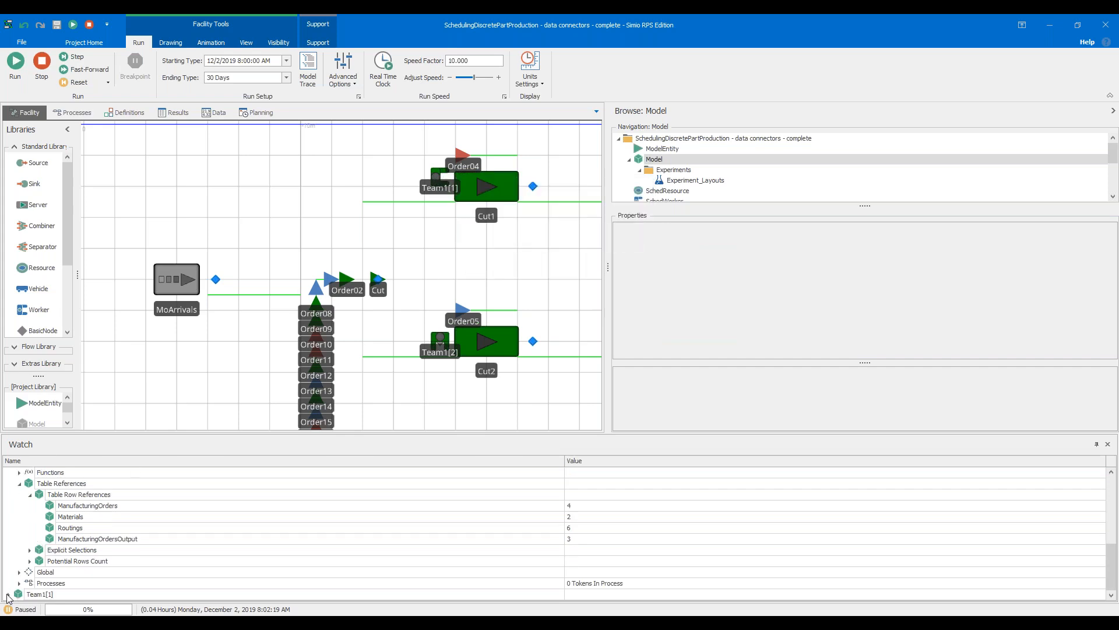
pyautogui.click(8, 594)
pyautogui.scroll(2, 66, 546)
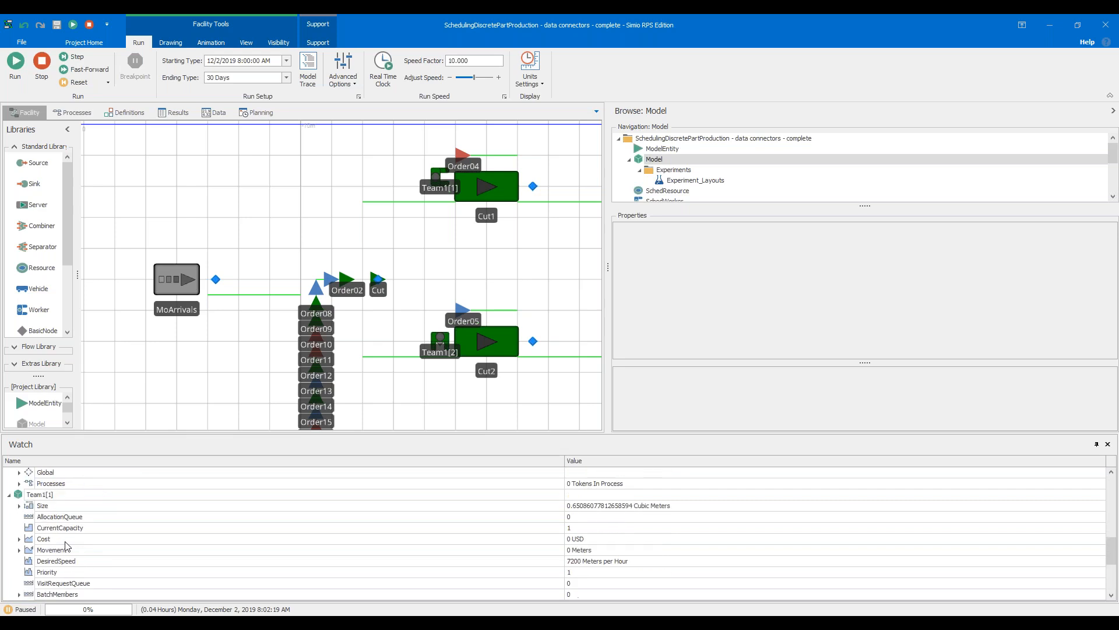
pyautogui.scroll(-2, 108, 519)
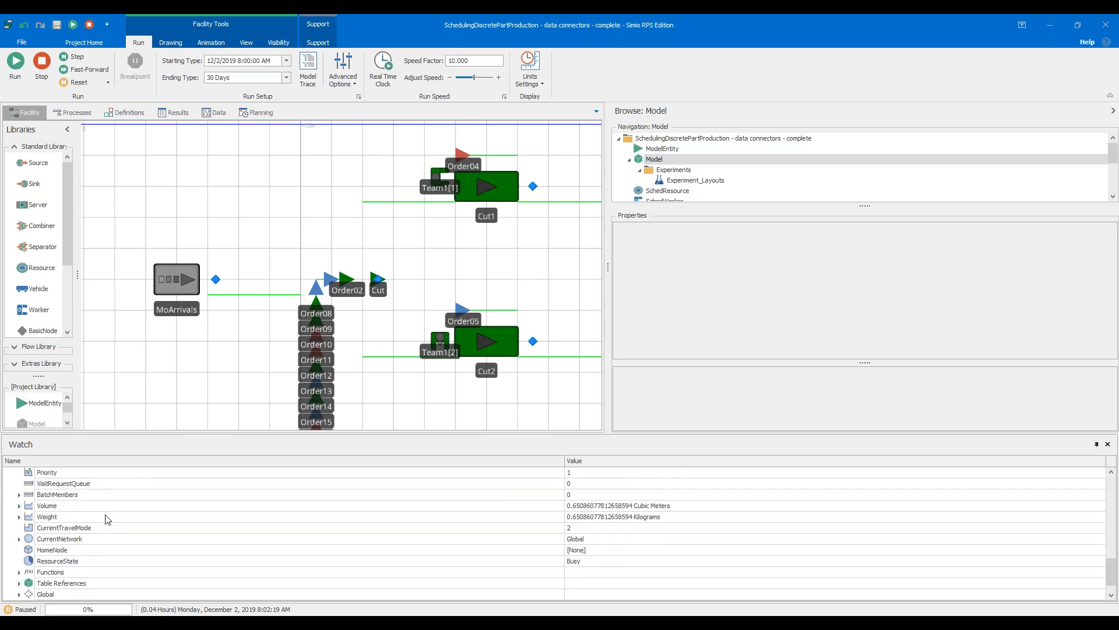
pyautogui.scroll(-2, 105, 519)
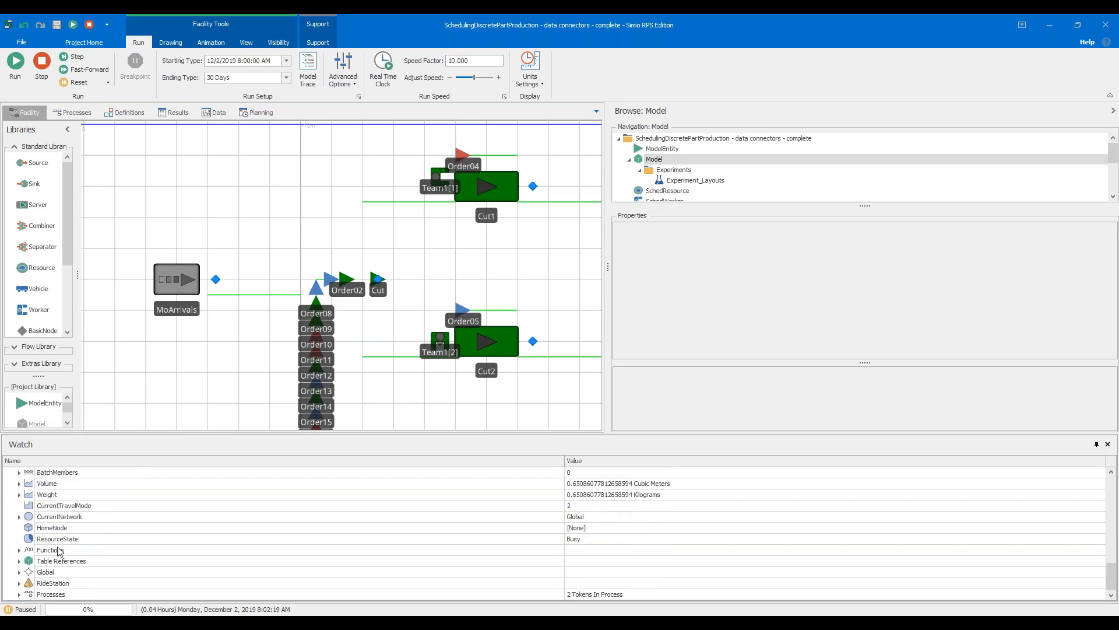
# Expand Team1[1]'s Table References down to Table Row References and examine the referenced table row
pyautogui.click(19, 561)
pyautogui.scroll(-1, 79, 528)
pyautogui.click(29, 539)
pyautogui.scroll(-1, 70, 516)
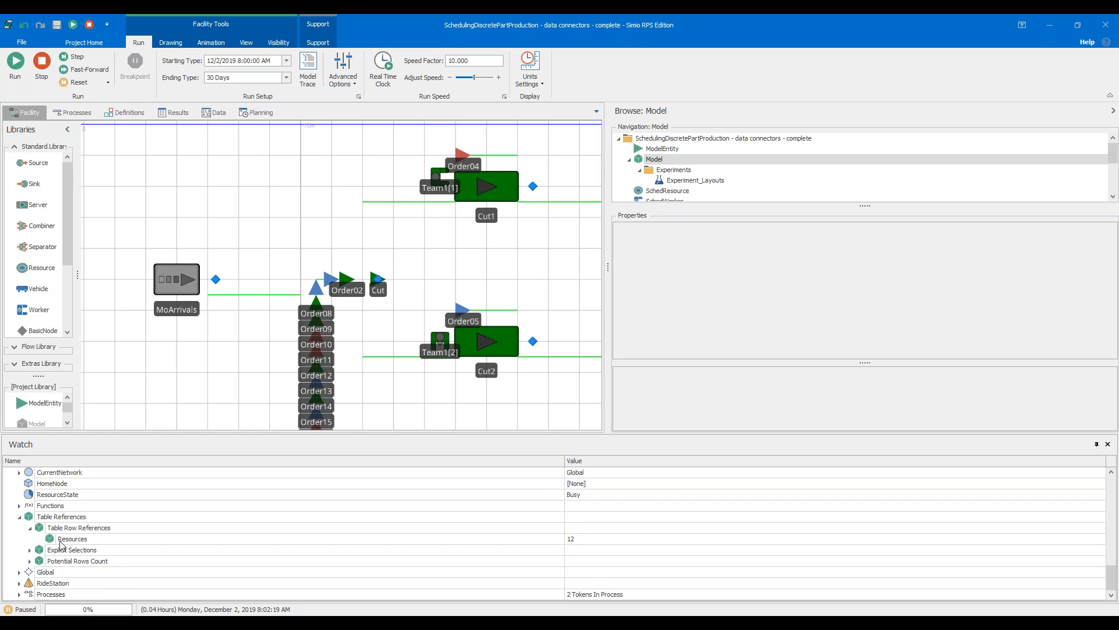
# Review Order04's watched states and table row references again for comparison with Team1[1]
pyautogui.scroll(10, 269, 553)
pyautogui.scroll(5, 278, 551)
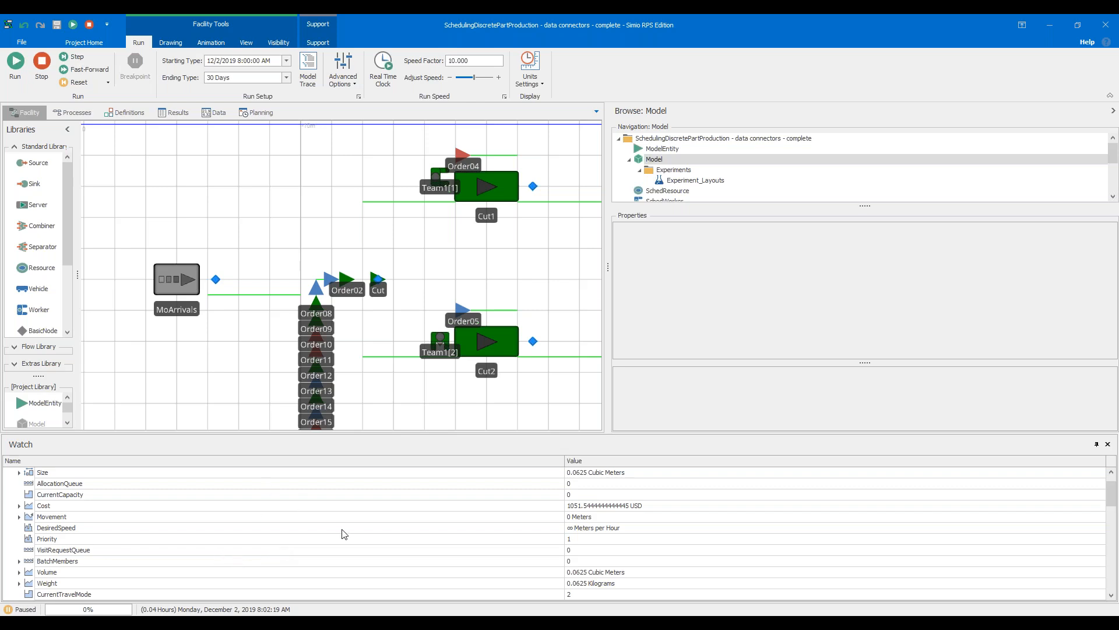
pyautogui.scroll(1, 344, 533)
pyautogui.scroll(-4, 431, 518)
pyautogui.scroll(-2, 431, 518)
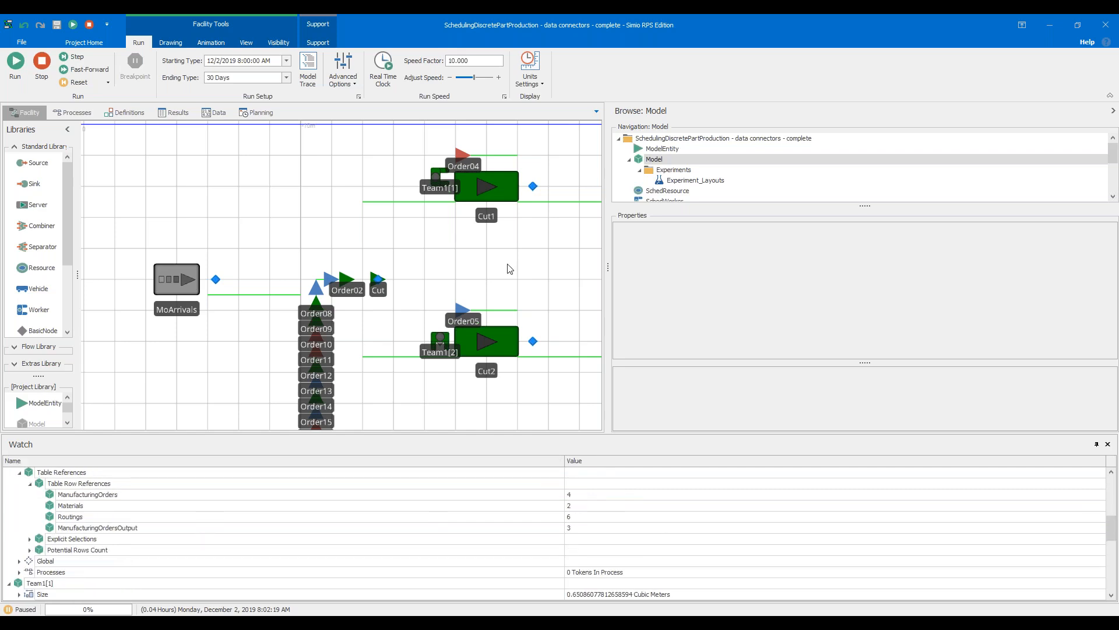
pyautogui.scroll(-2, 513, 271)
# Stop the paused run and inspect the task item in Cut1's Processing Tasks repeat group, closing it without changes
pyautogui.moveTo(520, 280); pyautogui.dragTo(380, 293)
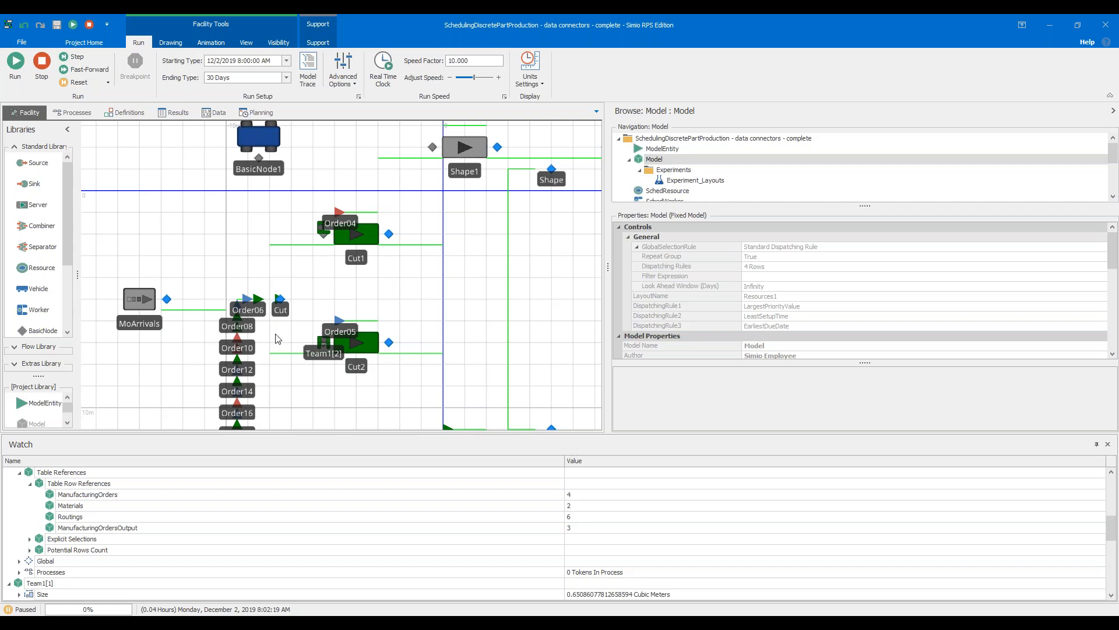
pyautogui.hotkey('alt', 'Tab')
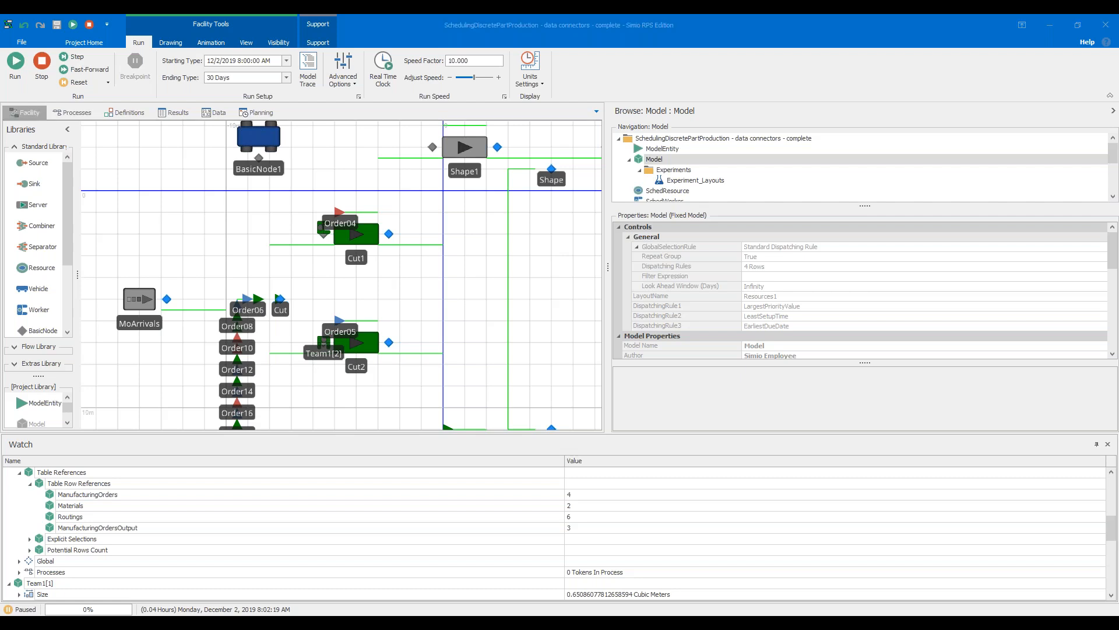
pyautogui.click(361, 265)
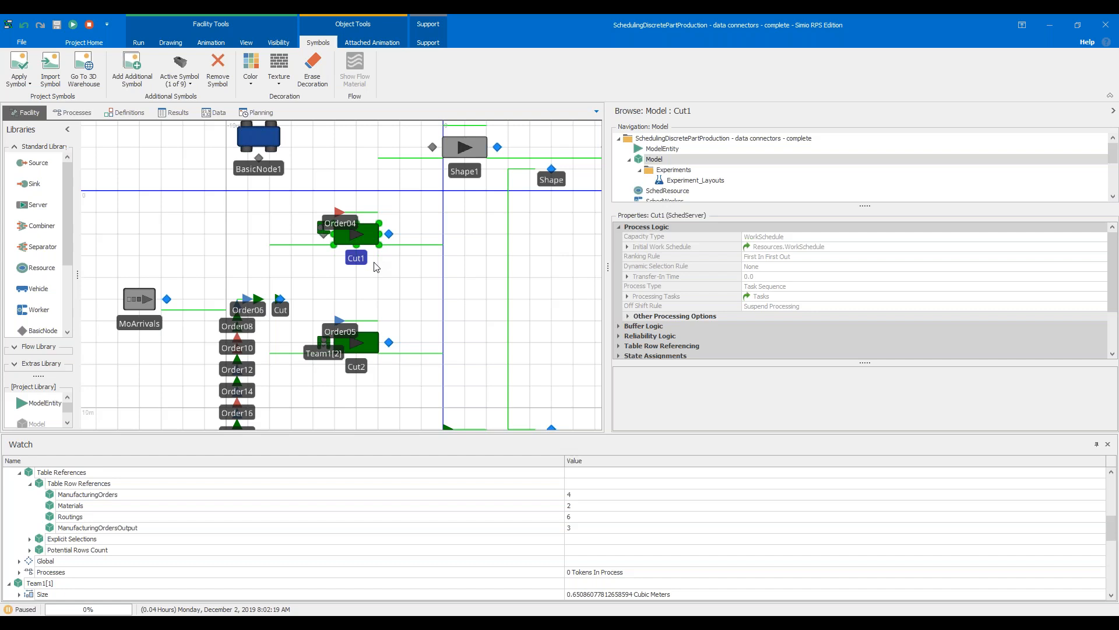
pyautogui.click(89, 26)
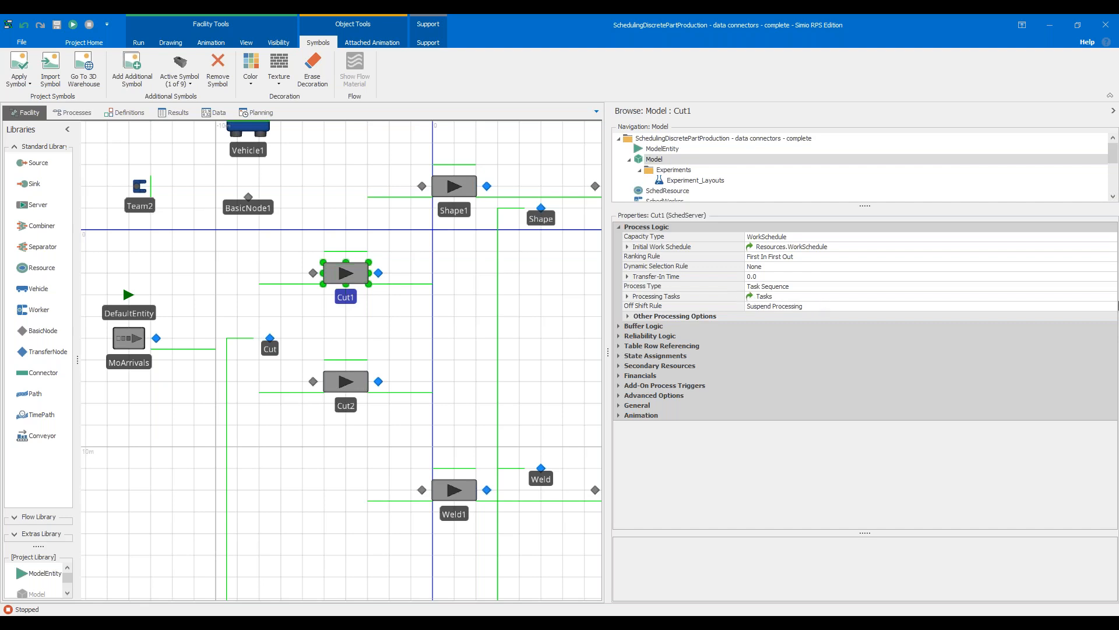
pyautogui.click(1113, 298)
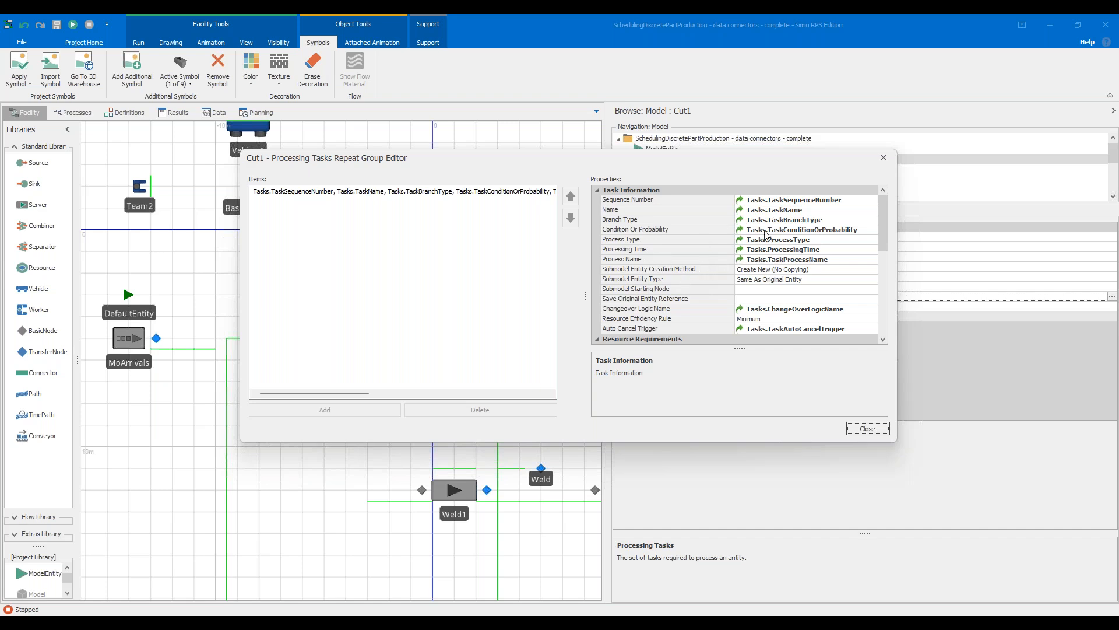
pyautogui.click(871, 429)
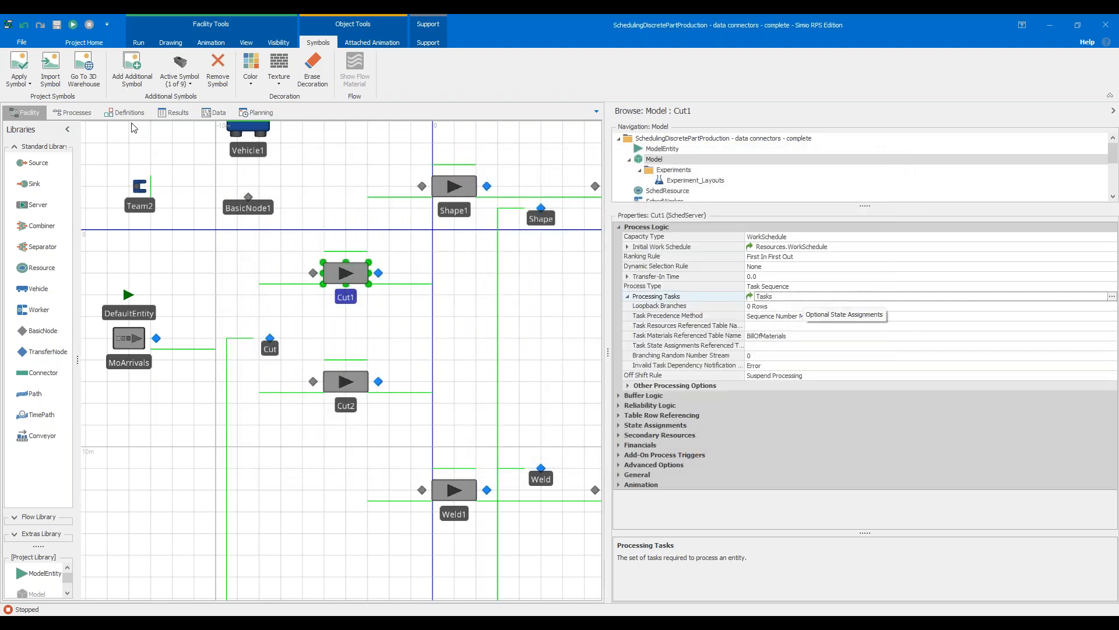
# Show the Tasks data table with more width and examine the Process task's processing time expression
pyautogui.click(122, 117)
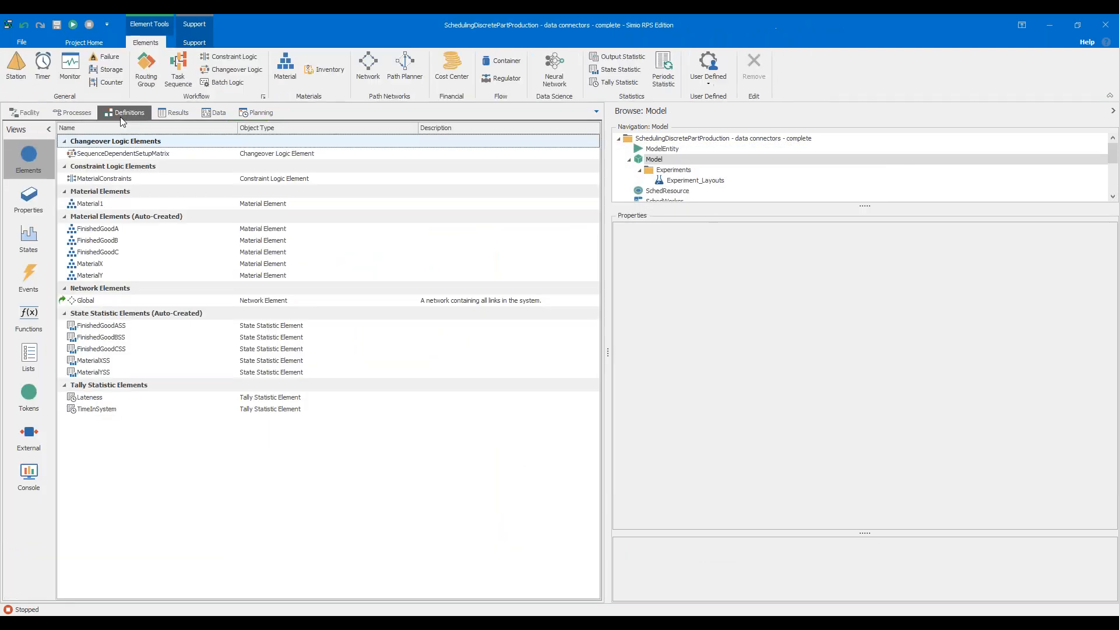
pyautogui.click(215, 113)
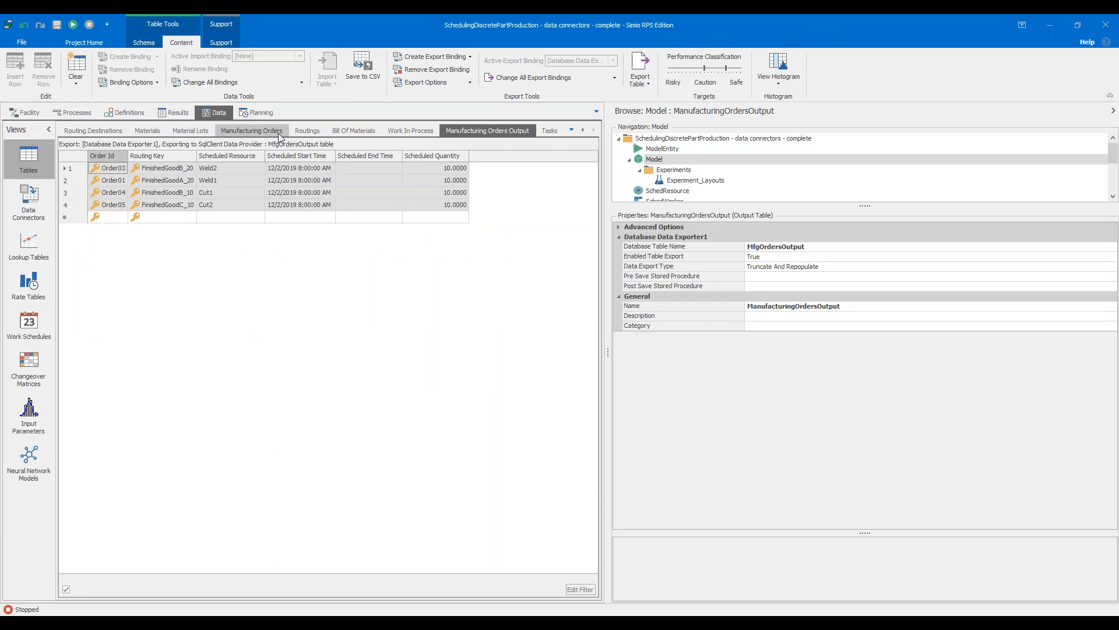
pyautogui.click(542, 131)
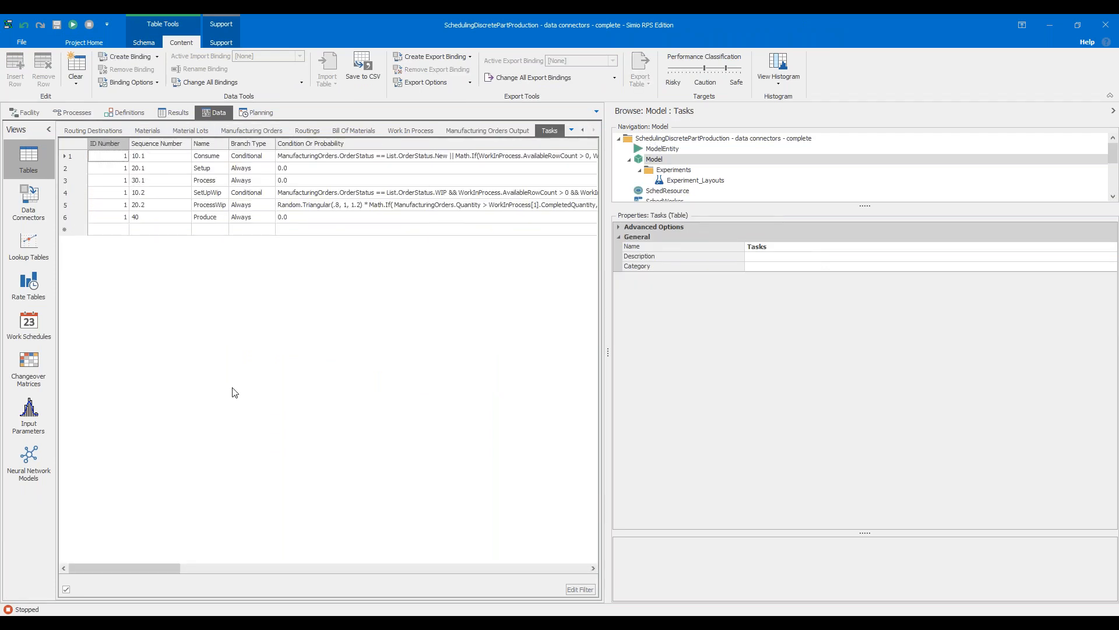
pyautogui.moveTo(608, 286); pyautogui.dragTo(928, 315)
pyautogui.moveTo(293, 563); pyautogui.dragTo(499, 575)
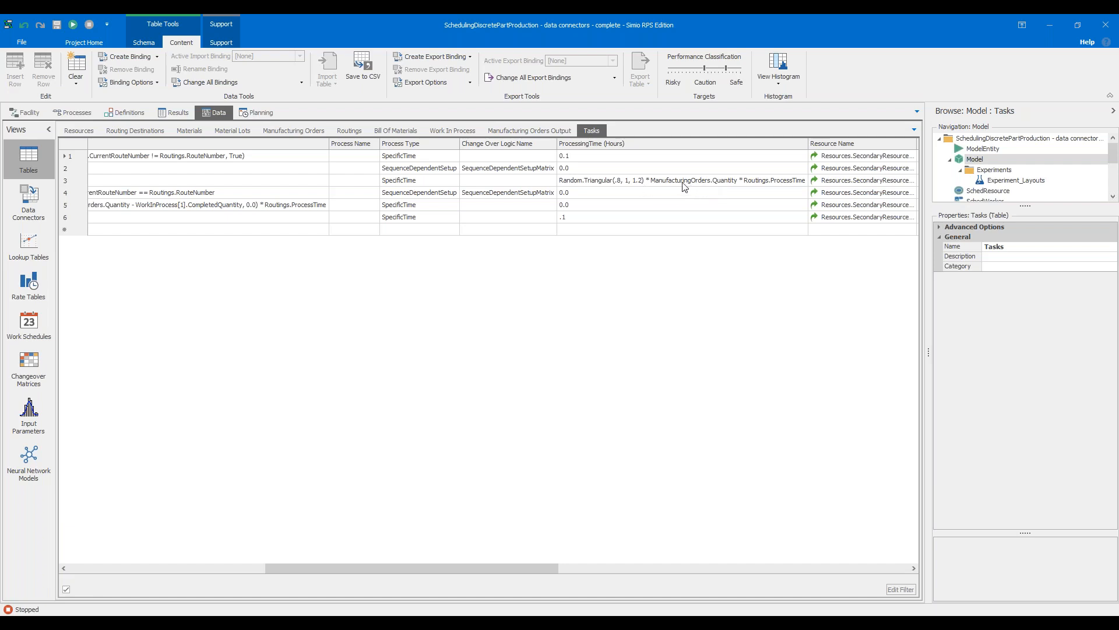
pyautogui.click(77, 183)
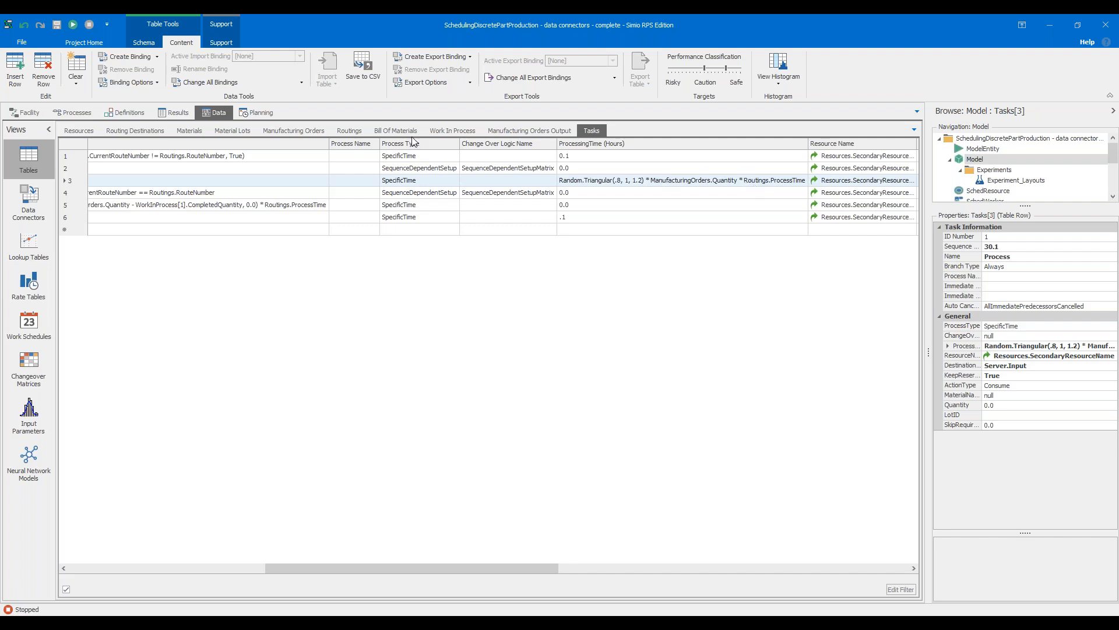
# Check the process times in the Routings table, and examine the Tasks table's conditions, processing times, resources and materials
pyautogui.click(349, 131)
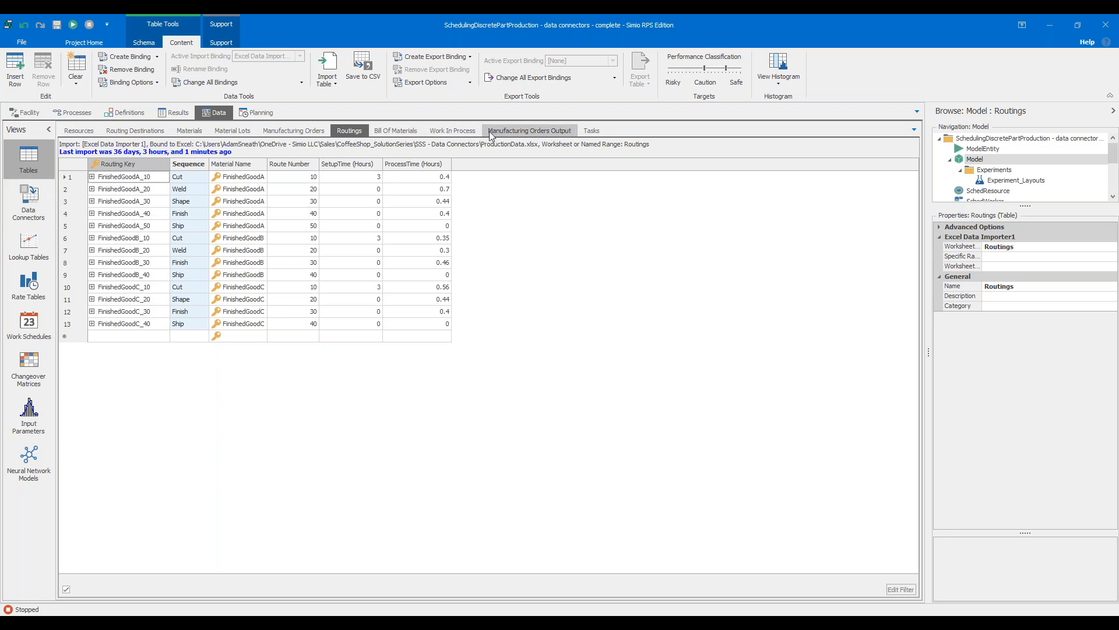
pyautogui.click(585, 131)
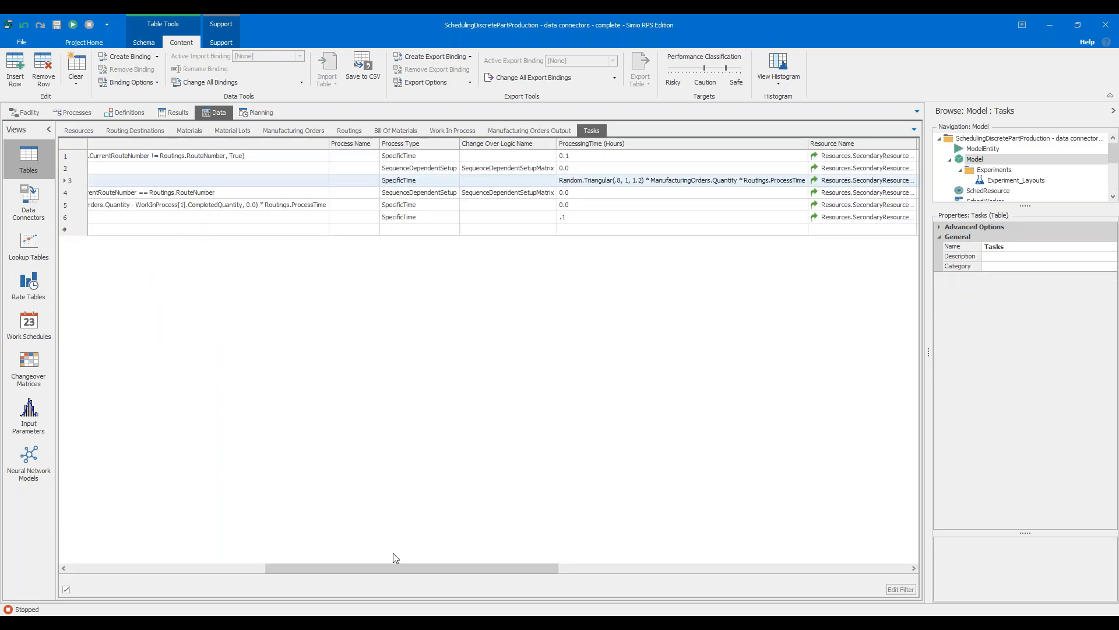
pyautogui.moveTo(403, 570); pyautogui.dragTo(199, 565)
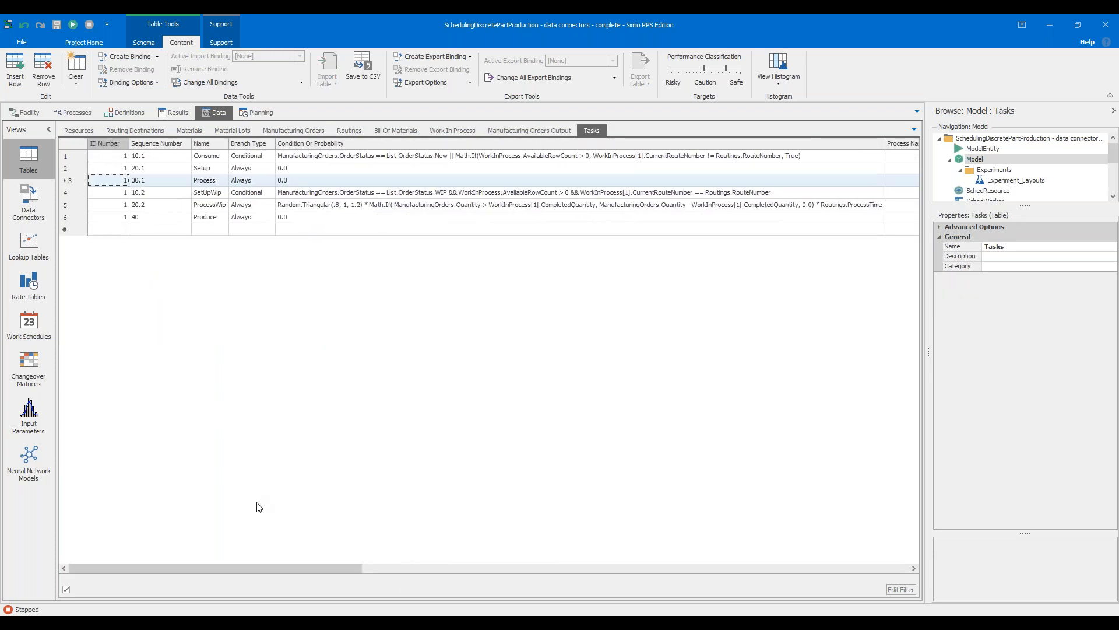
pyautogui.moveTo(285, 562); pyautogui.dragTo(473, 598)
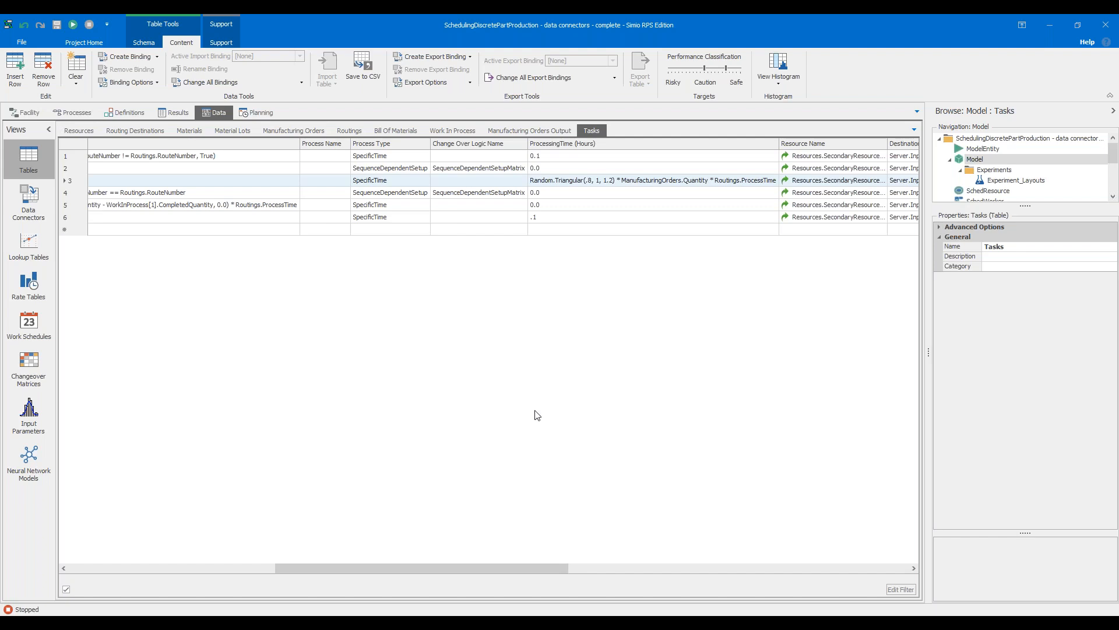
pyautogui.moveTo(469, 570); pyautogui.dragTo(595, 577)
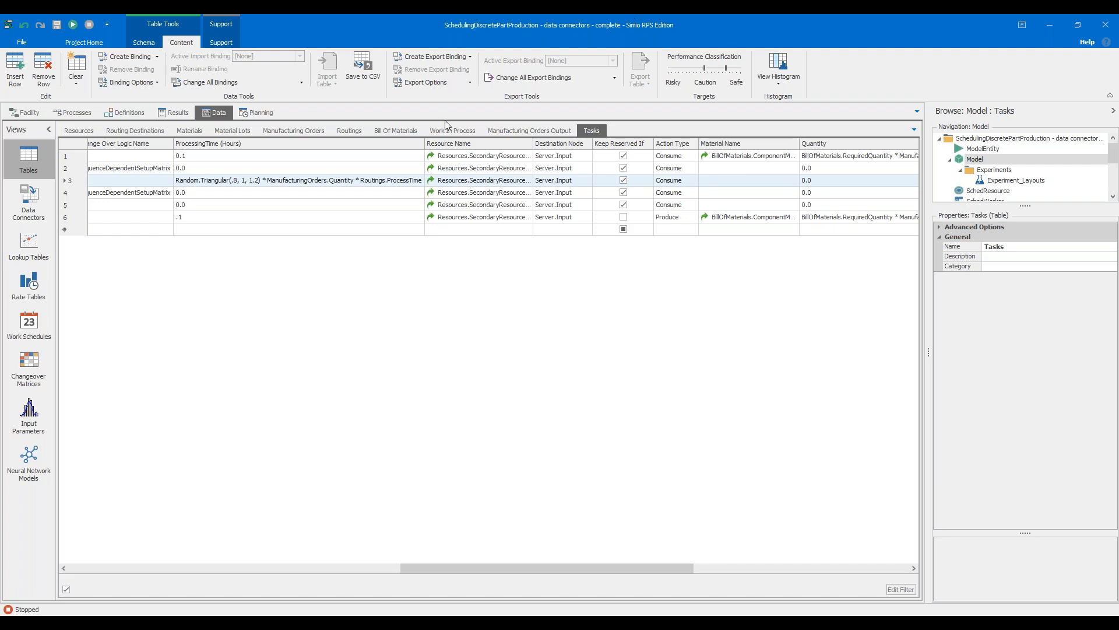
# Place a new Server between the Cut and Finish areas in the facility and set its Process Type to Task Sequence
pyautogui.click(33, 118)
pyautogui.click(388, 323)
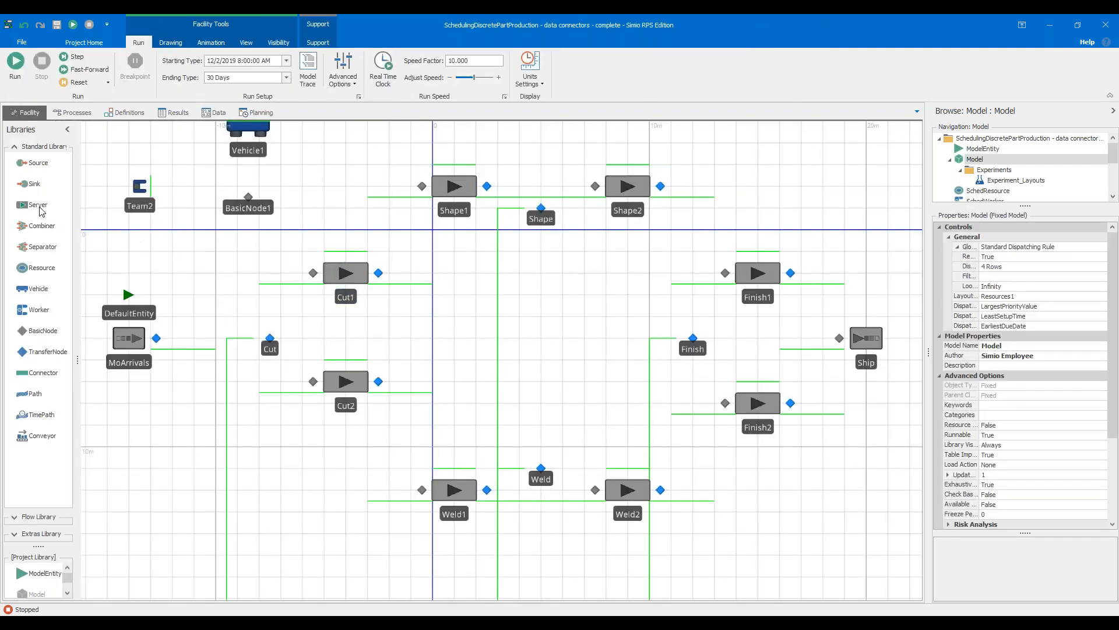
pyautogui.moveTo(36, 208); pyautogui.dragTo(546, 327)
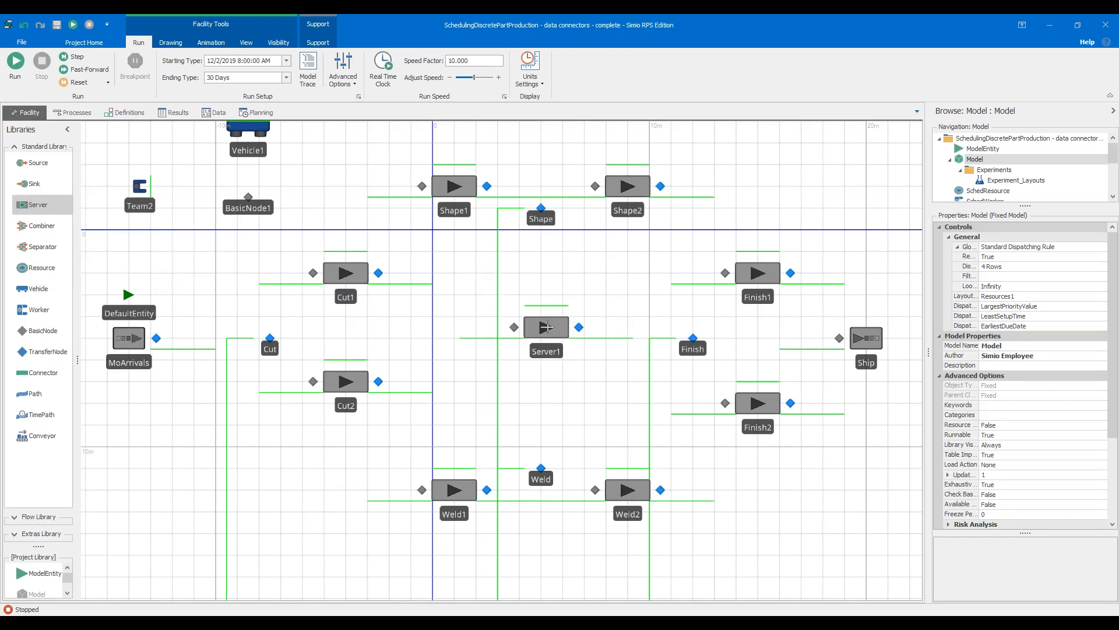
pyautogui.click(1046, 287)
pyautogui.click(1050, 304)
pyautogui.click(1111, 299)
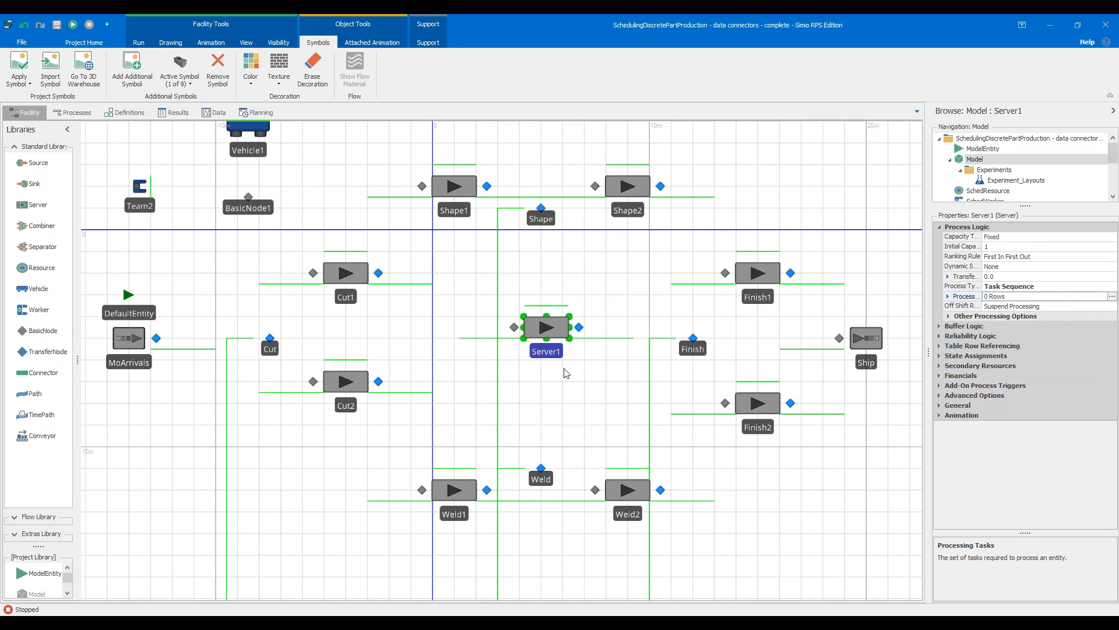
# Add 15 default task items to Server1's Processing Tasks repeat group
pyautogui.click(1112, 296)
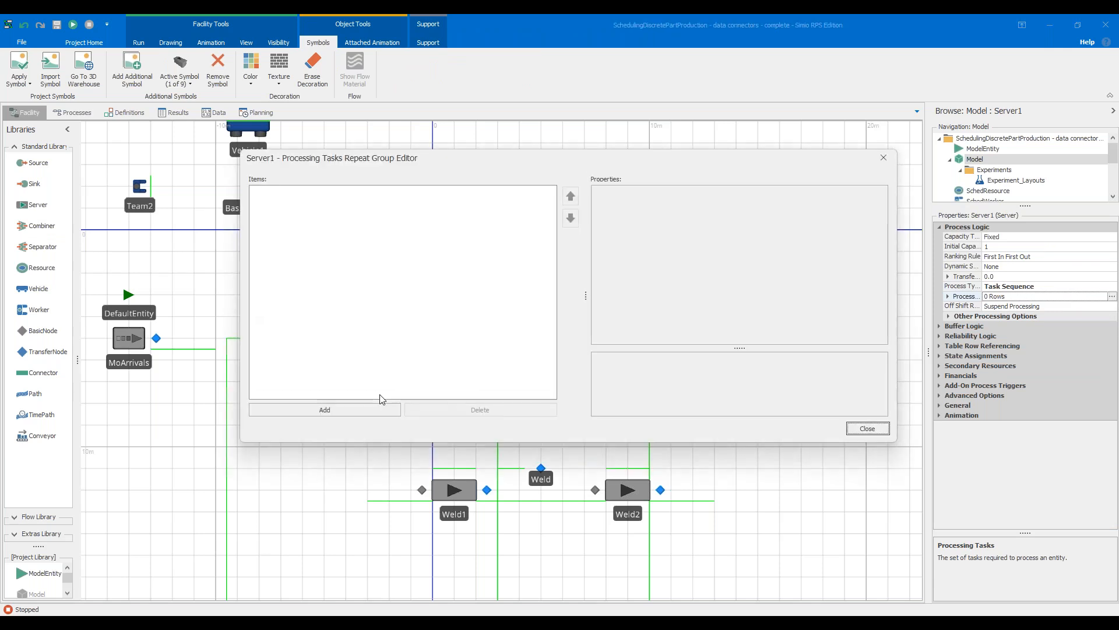
pyautogui.click(341, 412)
pyautogui.click(341, 411)
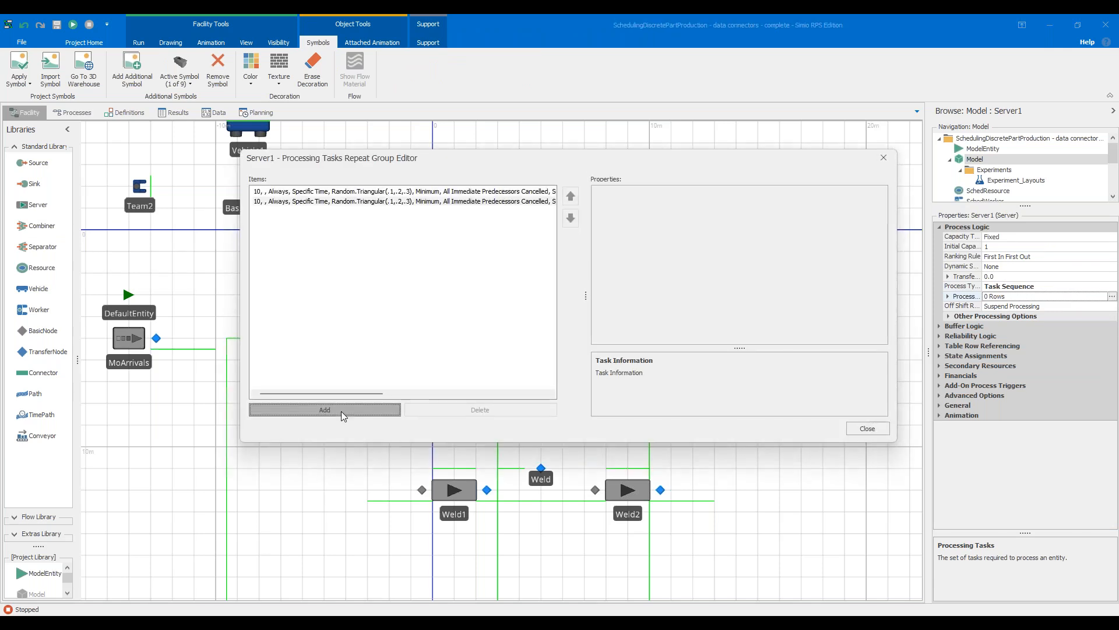
pyautogui.click(341, 412)
pyautogui.click(341, 411)
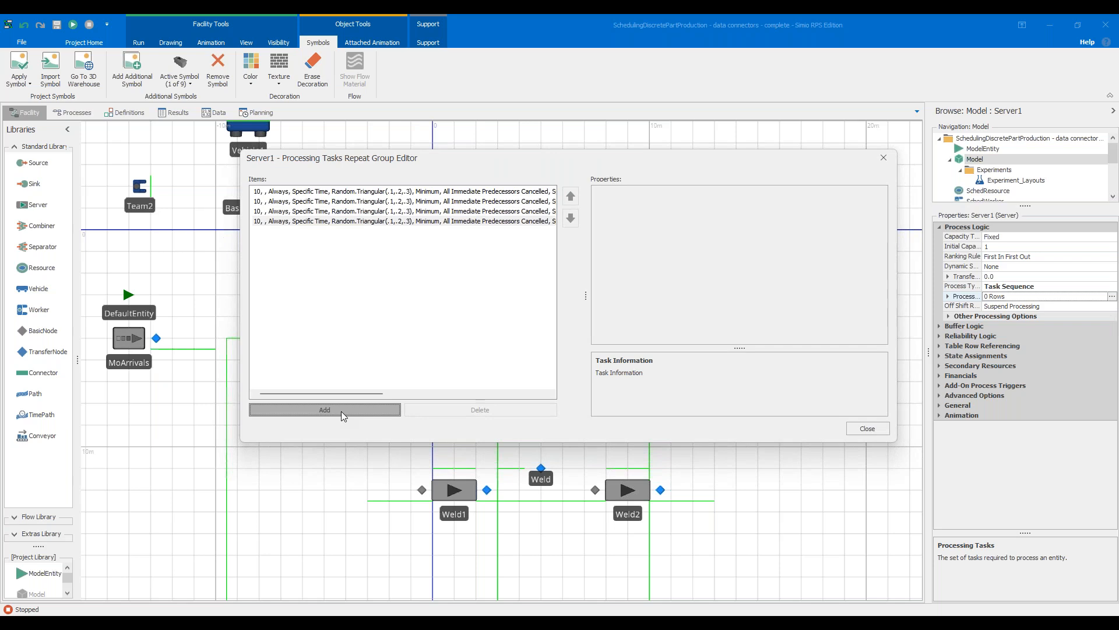
pyautogui.click(352, 411)
pyautogui.click(352, 410)
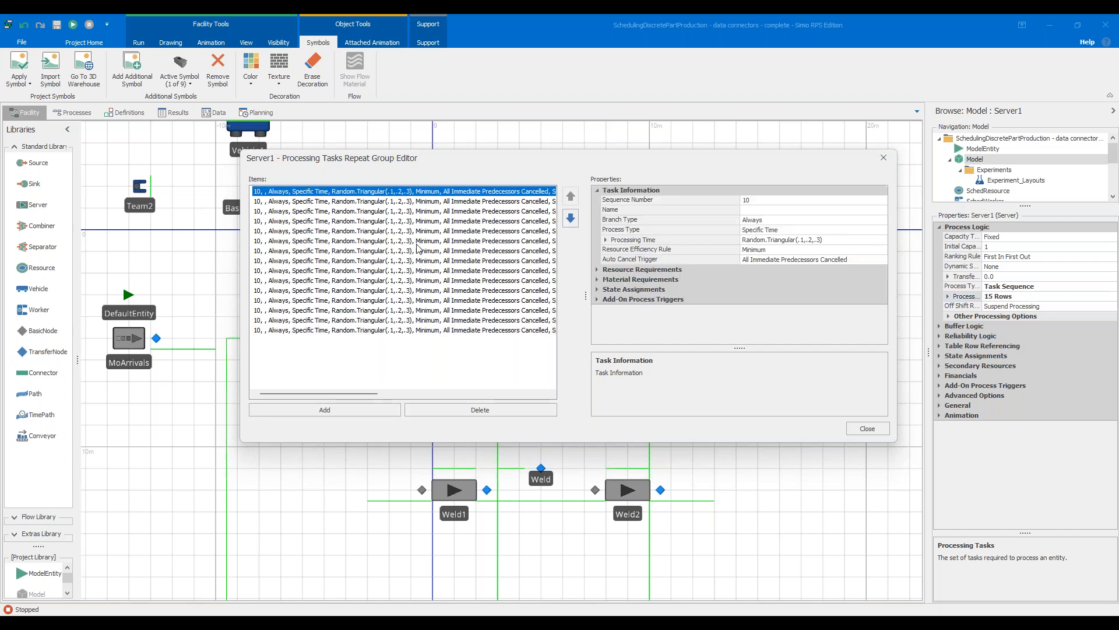
# Inspect the properties of the first four task items individually and close Server1's task editor
pyautogui.click(430, 203)
pyautogui.click(437, 211)
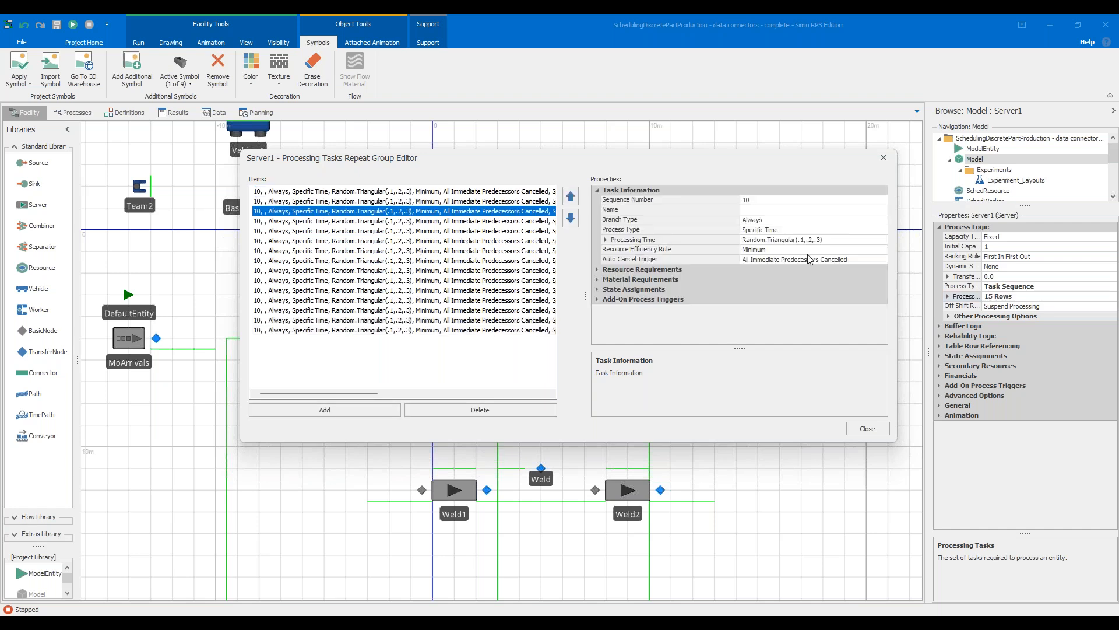
pyautogui.click(464, 194)
pyautogui.click(471, 203)
pyautogui.click(474, 212)
pyautogui.click(355, 223)
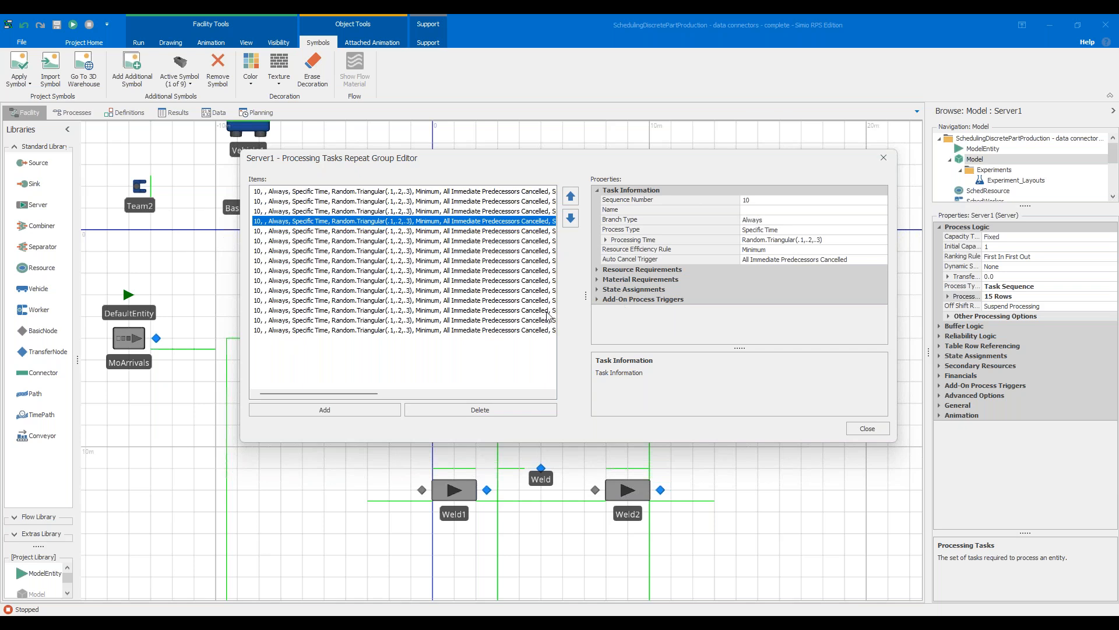
pyautogui.click(868, 428)
# Compare the Processing Tasks setting of Cut1 with that of Server1
pyautogui.click(351, 298)
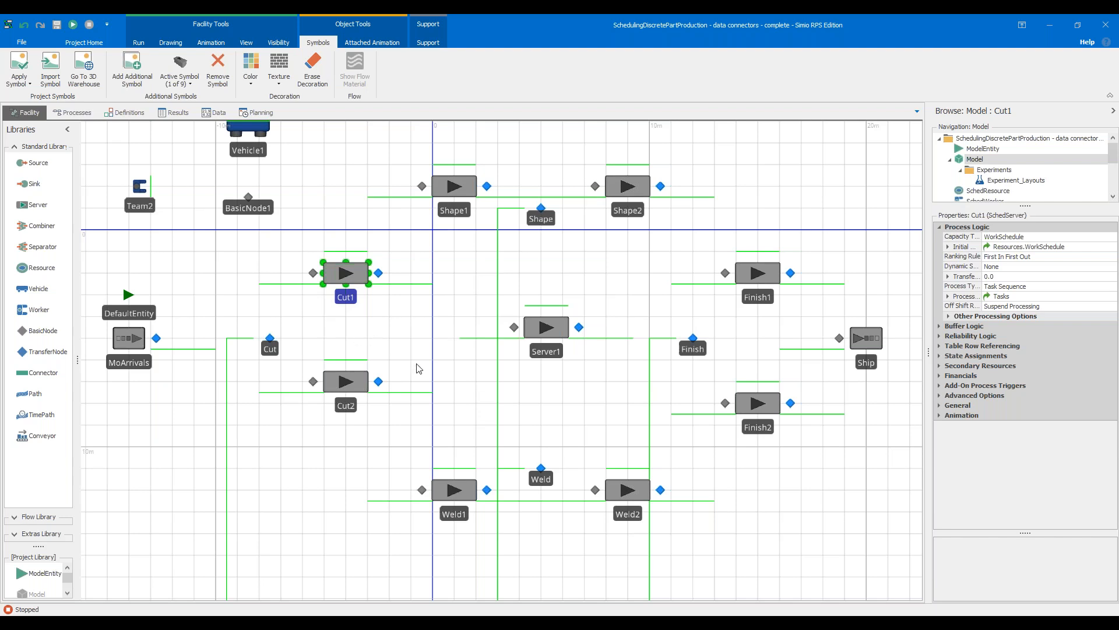
pyautogui.click(543, 354)
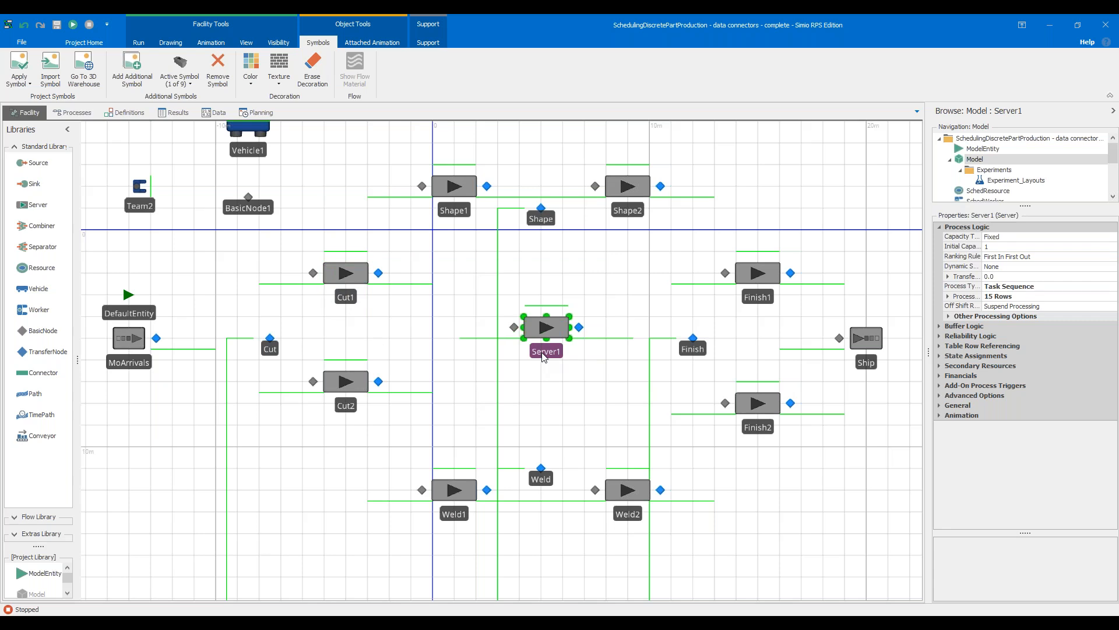
# Delete Server1 from the facility model
pyautogui.press('Delete')
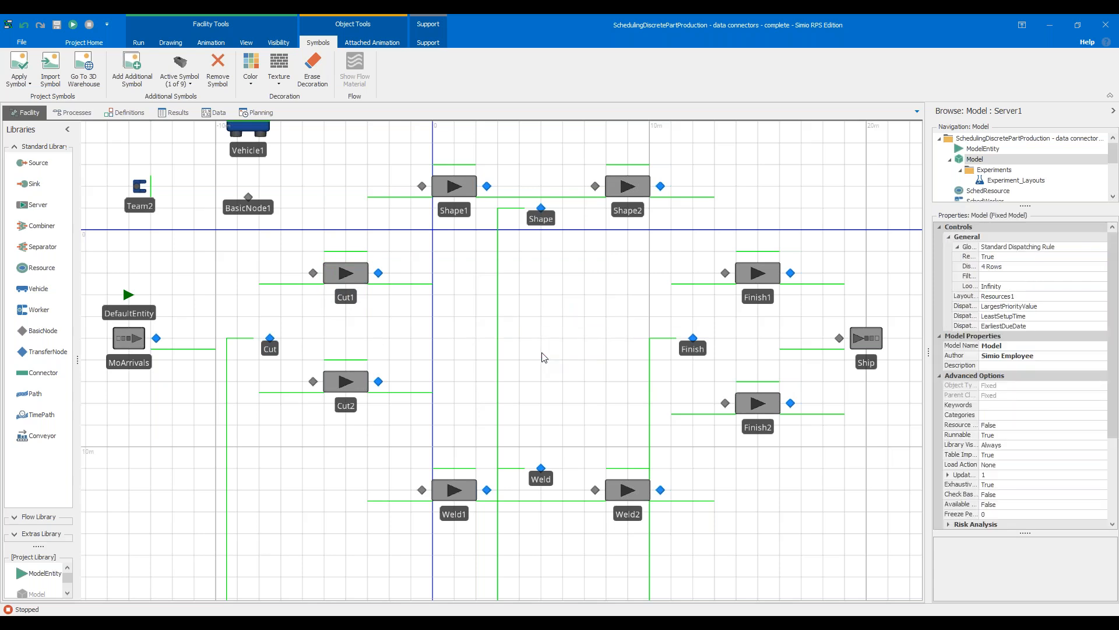
pyautogui.scroll(-4, 543, 357)
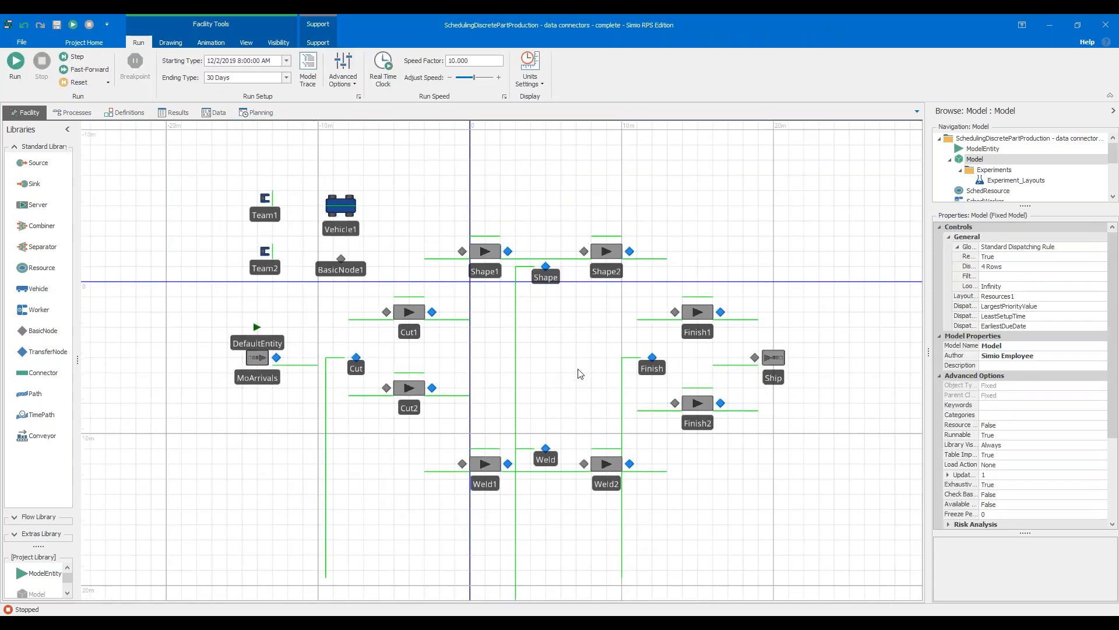
pyautogui.moveTo(578, 347); pyautogui.dragTo(562, 350)
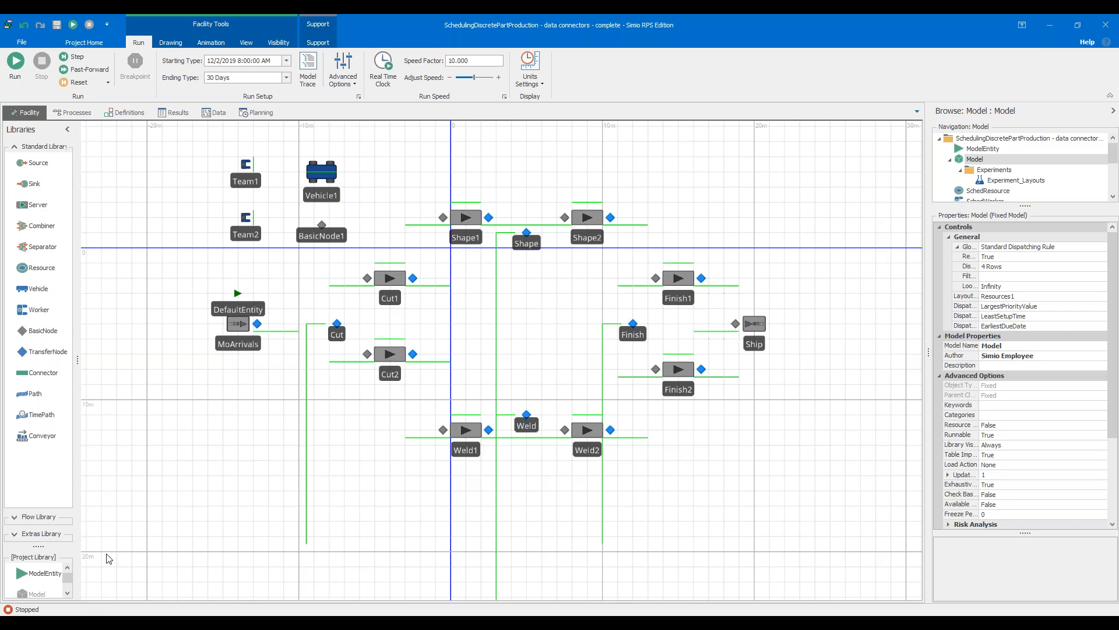
# Review the properties of the MoArrivals source, the Cut transfer node and the Cut1 server one after another
pyautogui.moveTo(365, 475); pyautogui.dragTo(362, 489)
pyautogui.click(236, 361)
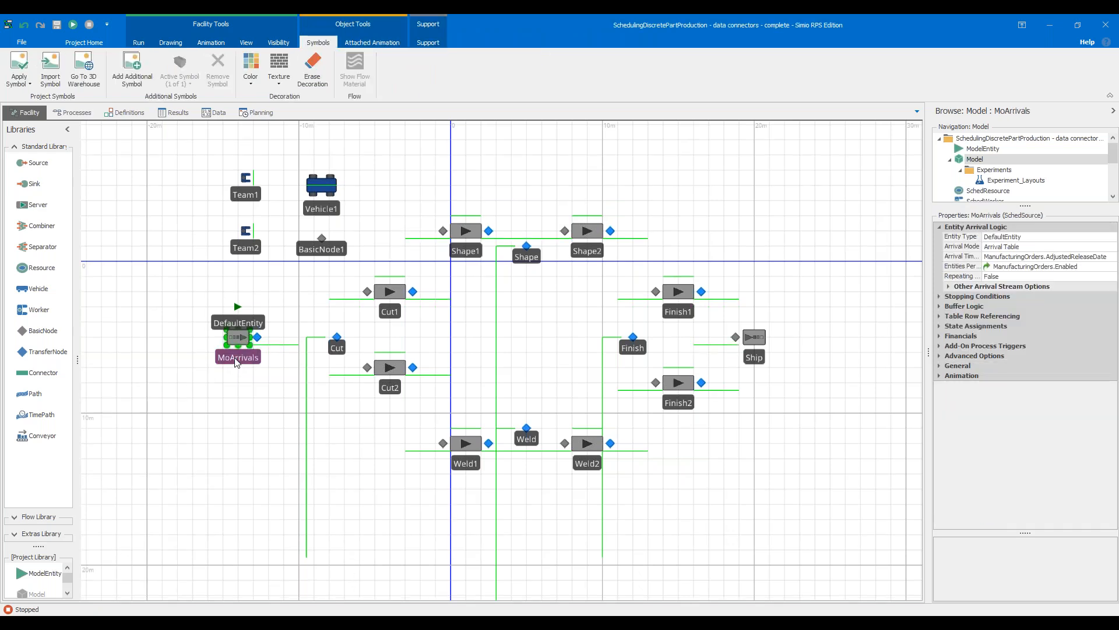
pyautogui.click(335, 351)
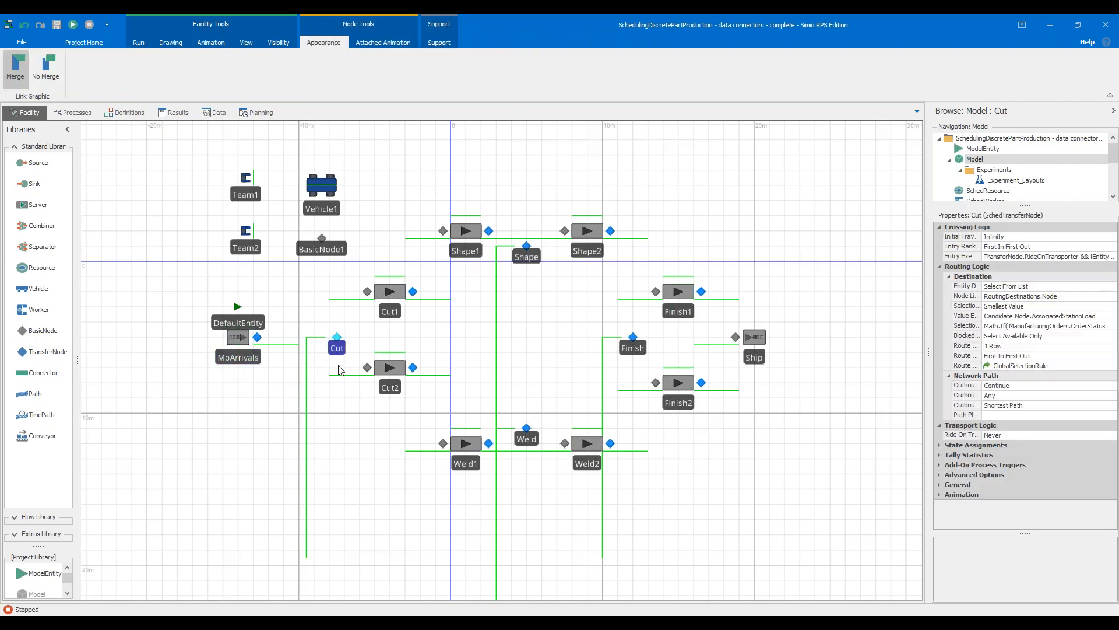
pyautogui.click(398, 318)
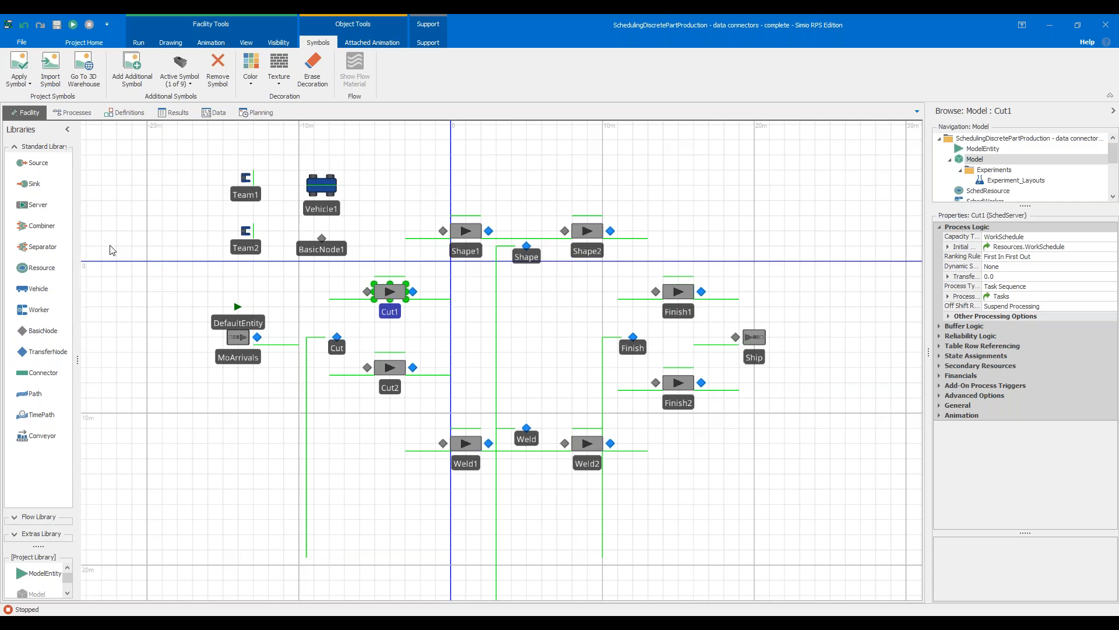
# Show the model's results and fast-forward the simulation run to its end
pyautogui.click(178, 114)
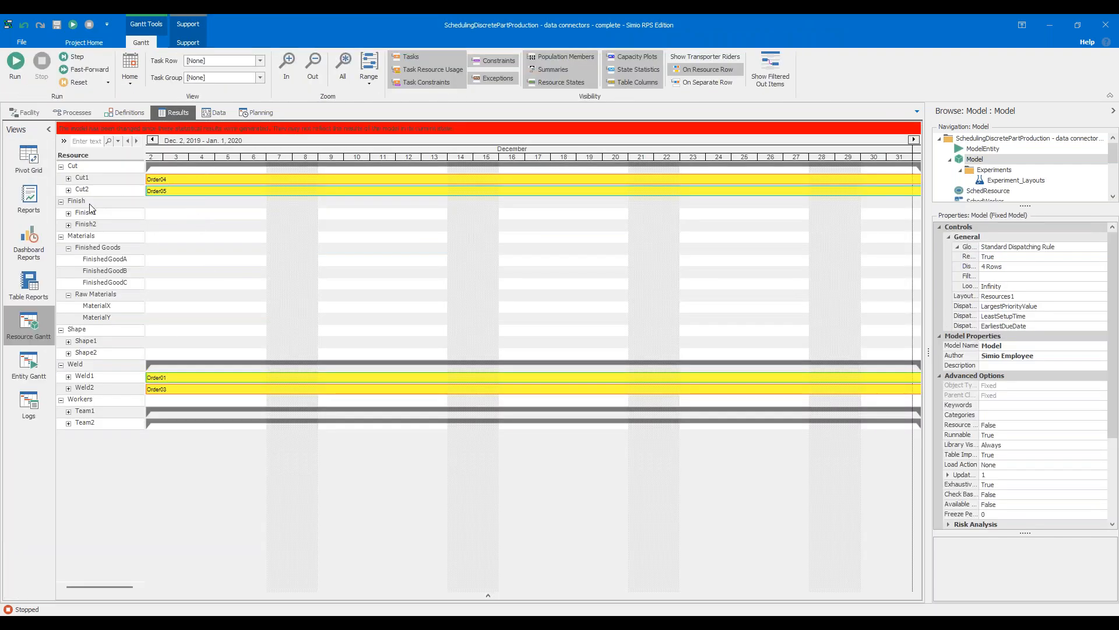
pyautogui.click(71, 73)
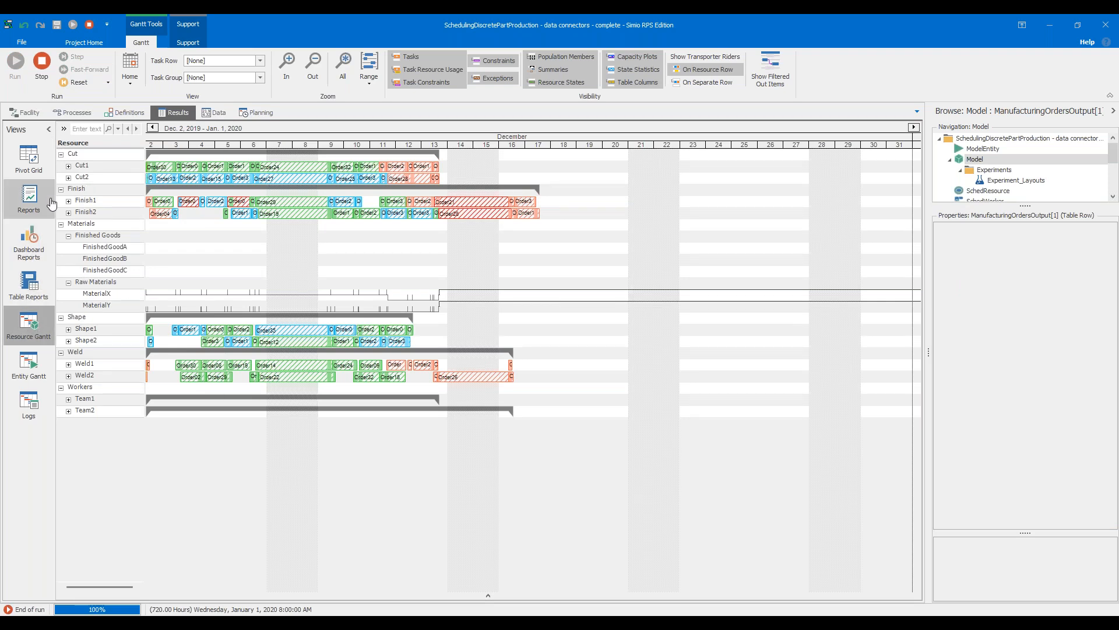
# Examine the run's pivot grid statistics for materials, entities and Cut1, checking Cut1 in the facility in between
pyautogui.click(29, 157)
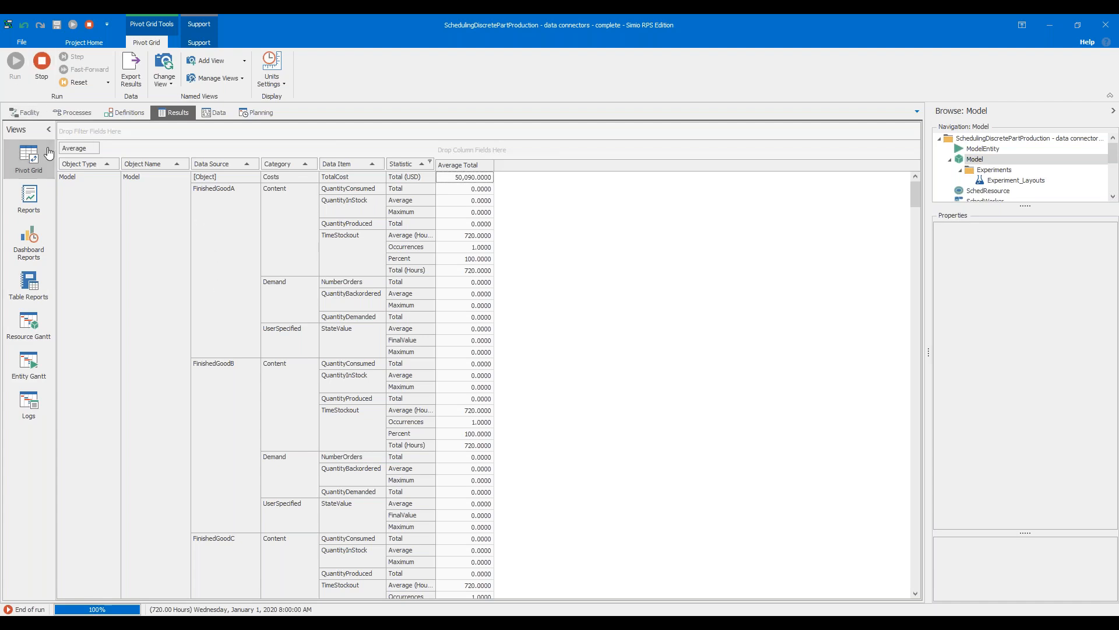
pyautogui.click(26, 111)
pyautogui.click(400, 296)
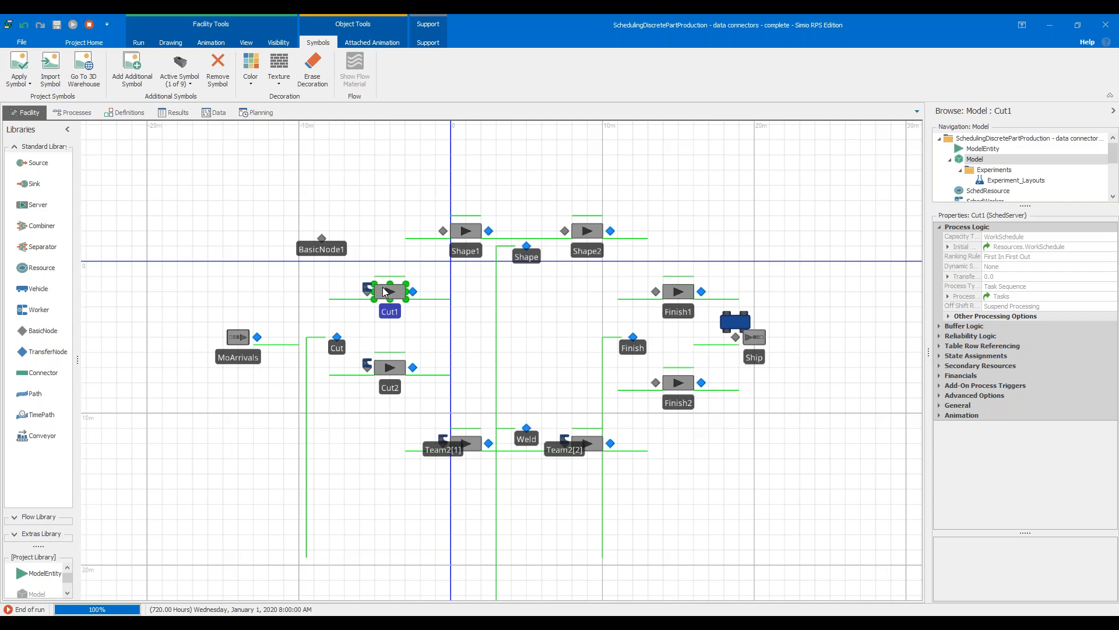
pyautogui.click(178, 112)
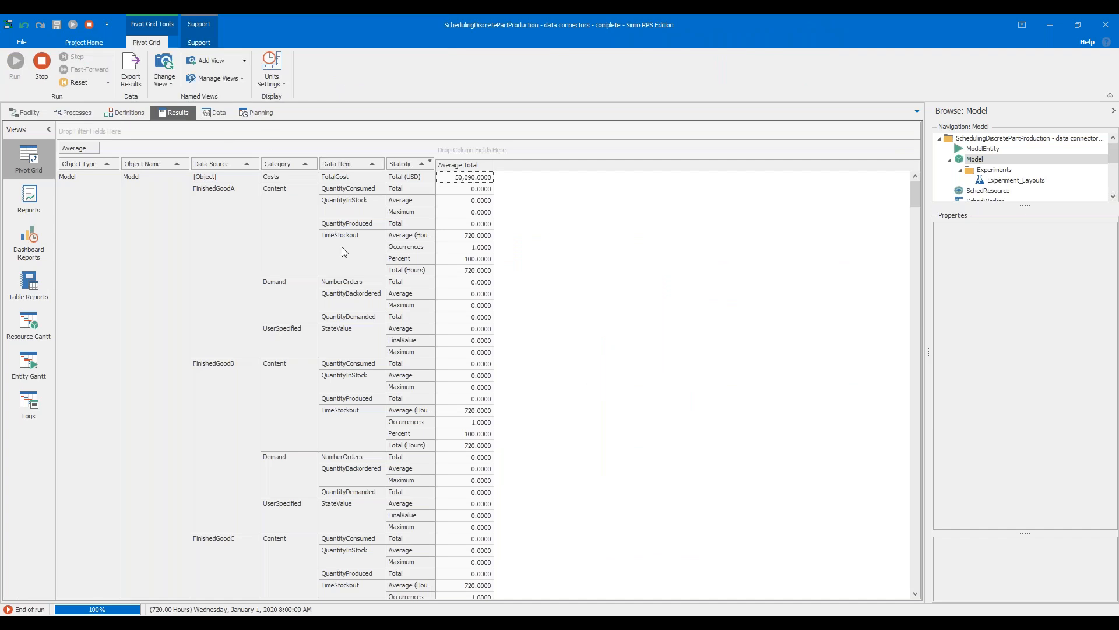
pyautogui.scroll(-15, 376, 301)
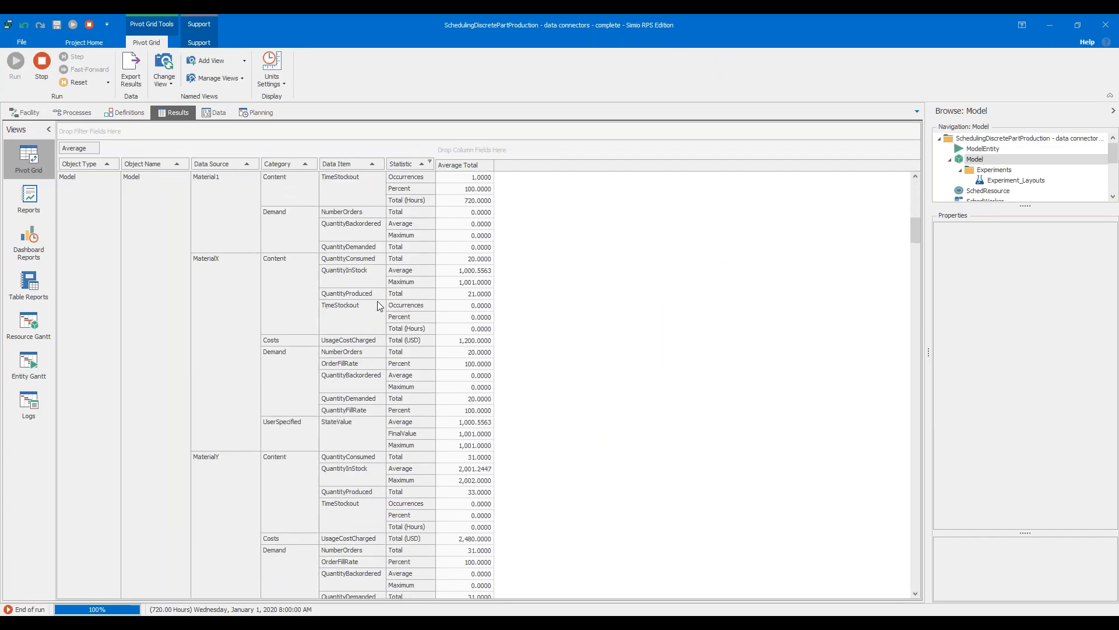
pyautogui.scroll(-5, 377, 300)
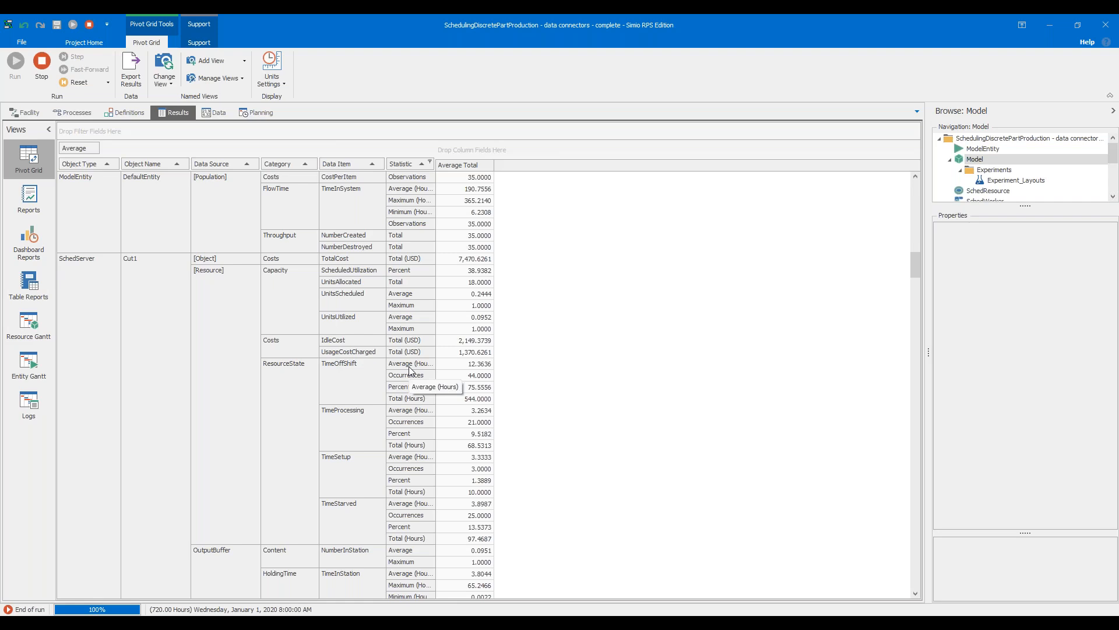
# Filter the Manufacturing Orders Output table to Scheduled Resource Cut2 and examine its first two rows
pyautogui.click(218, 113)
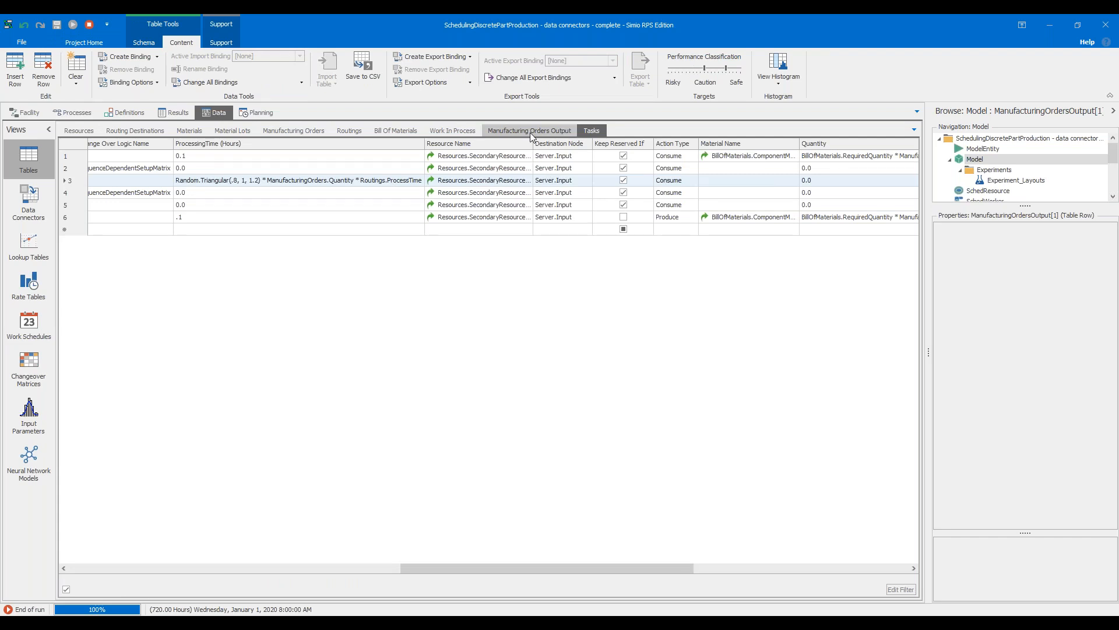
pyautogui.click(530, 132)
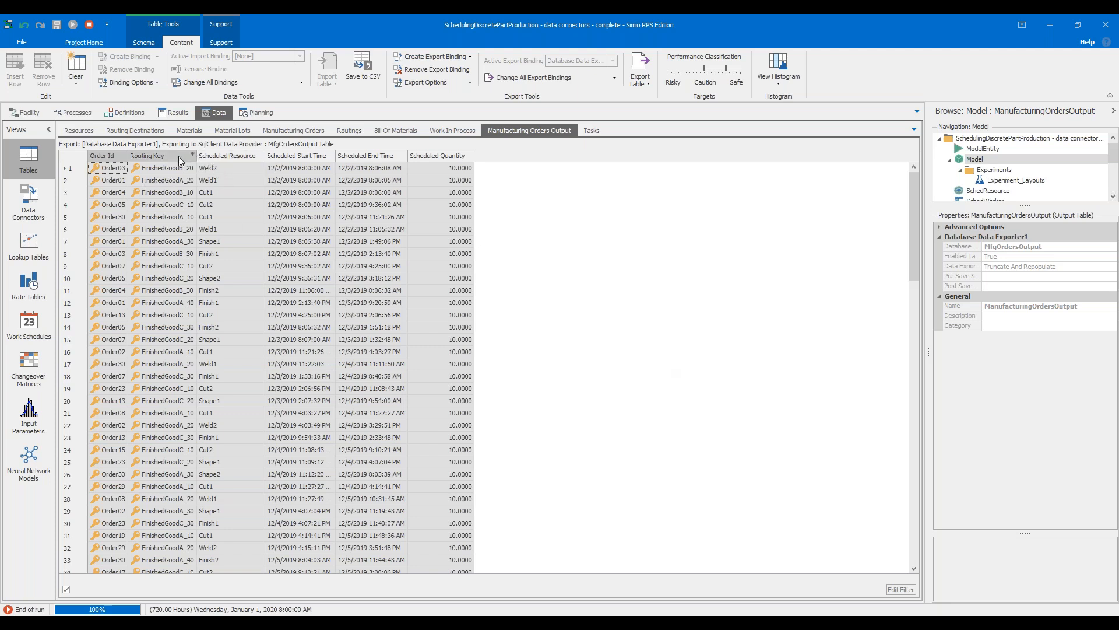
pyautogui.click(261, 155)
pyautogui.click(264, 163)
pyautogui.click(265, 183)
pyautogui.click(310, 257)
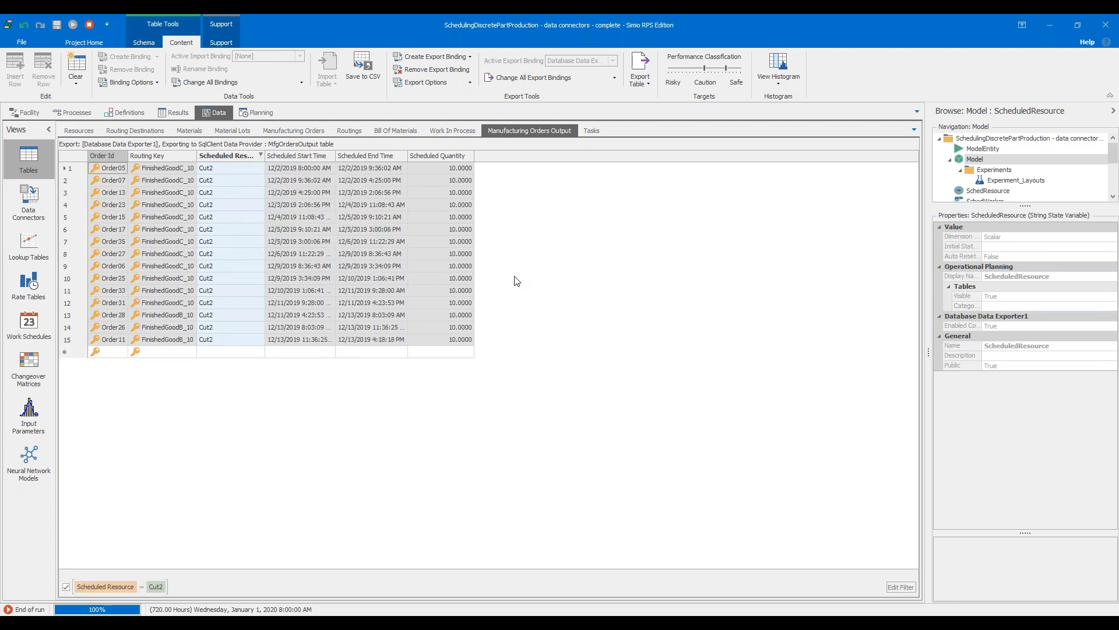
pyautogui.click(83, 169)
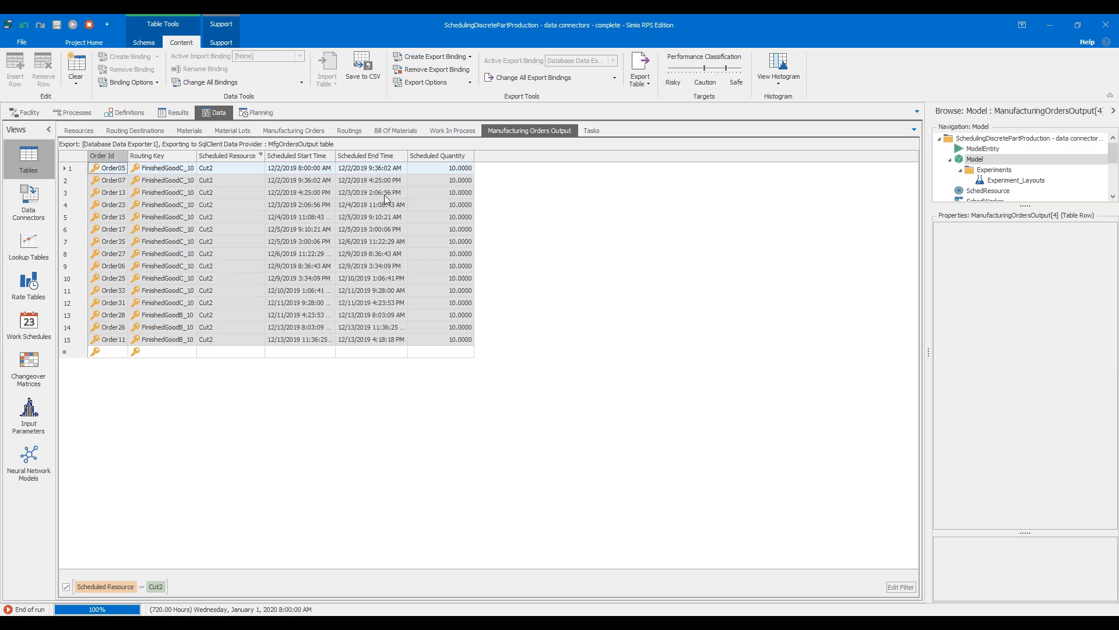
pyautogui.click(75, 175)
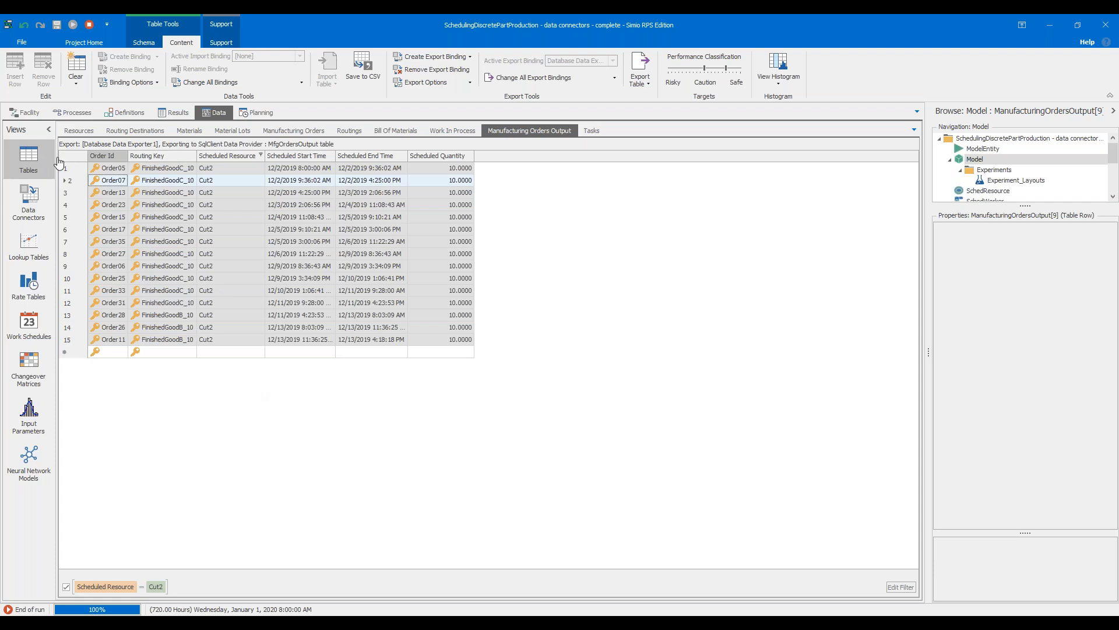
# Clear the Scheduled Resource filter and highlight the first 12 rows of the Manufacturing Orders Output table
pyautogui.click(172, 583)
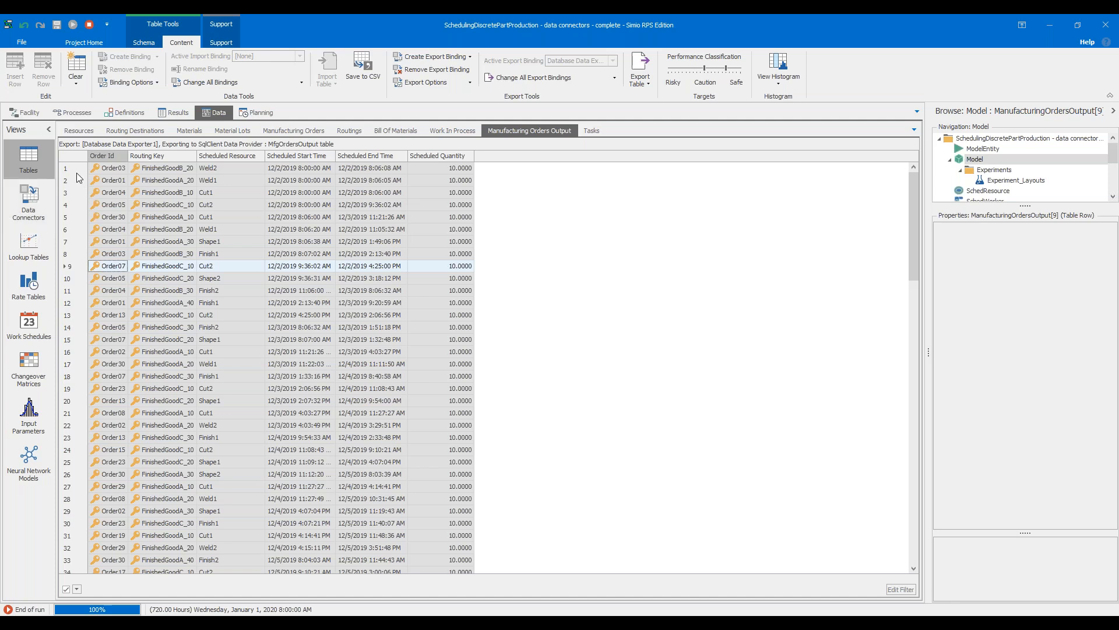
pyautogui.moveTo(76, 169); pyautogui.dragTo(104, 310)
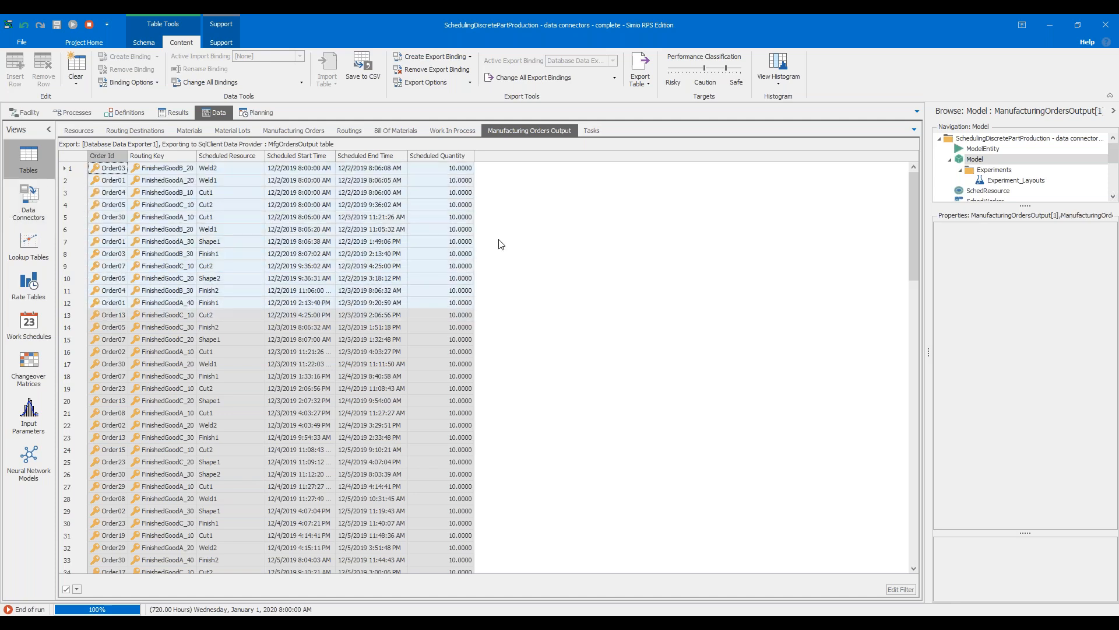
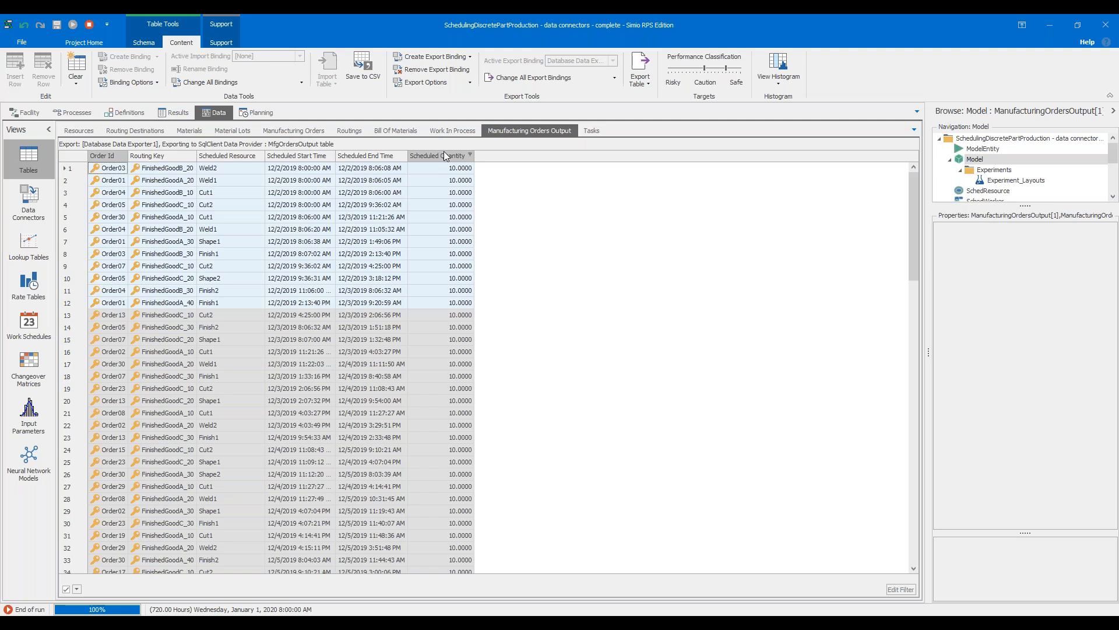
# Stop the finished run in the facility view and open the Watch window for the model
pyautogui.click(39, 115)
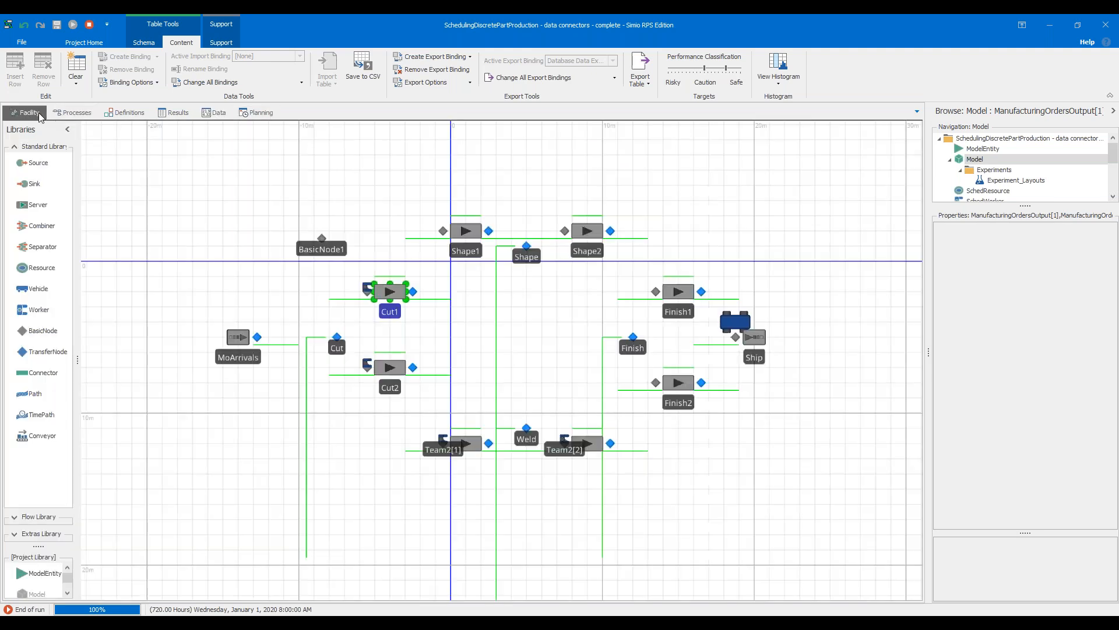
pyautogui.click(150, 204)
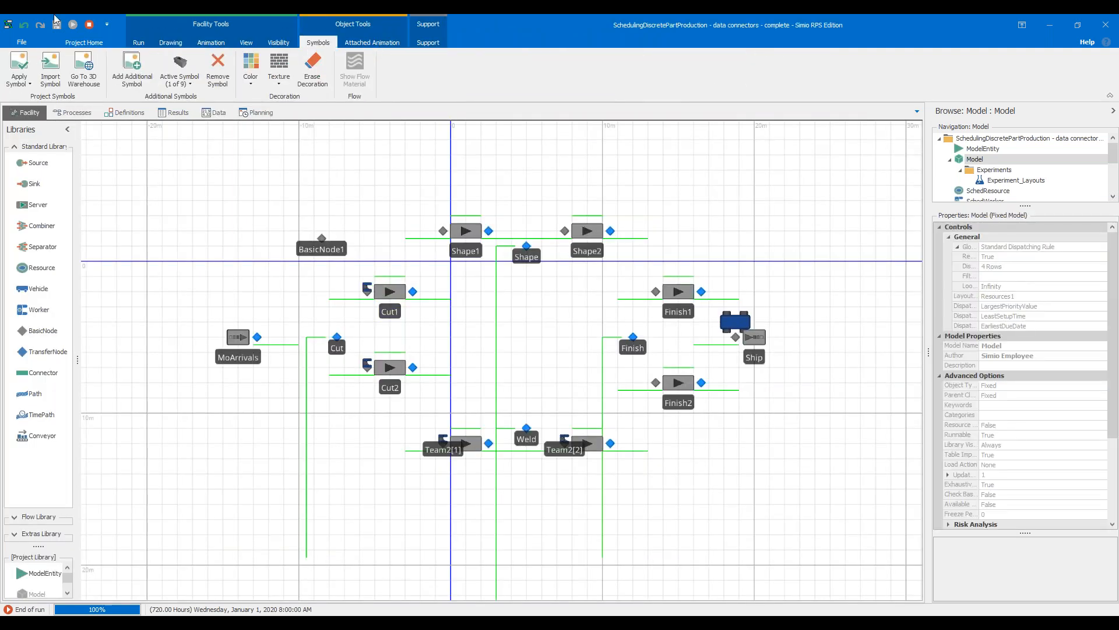
pyautogui.click(90, 26)
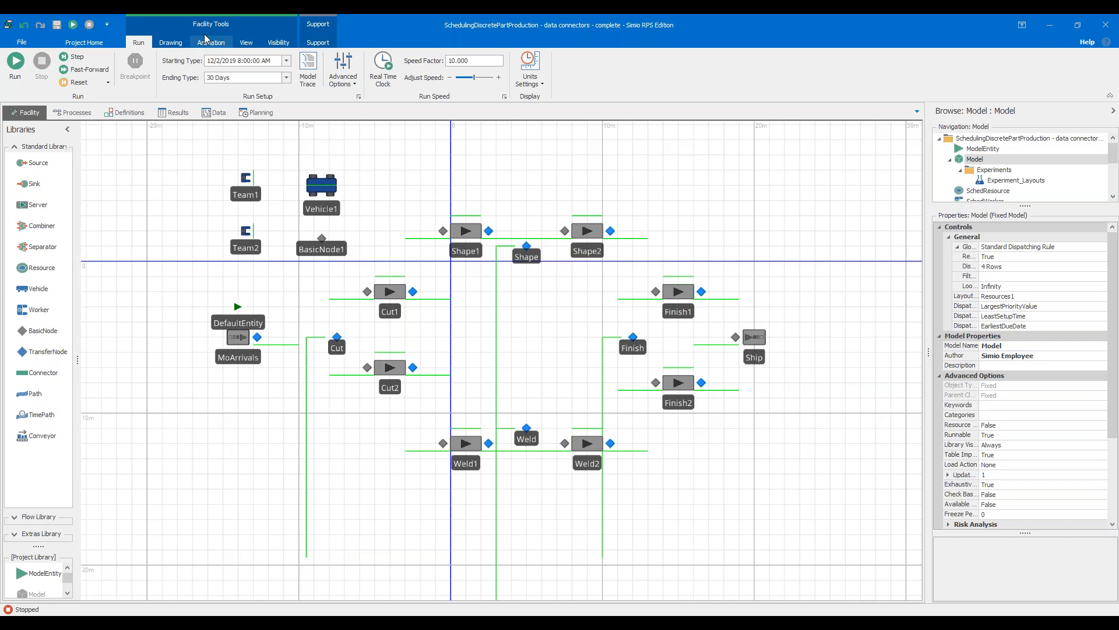
pyautogui.rightClick(164, 167)
pyautogui.click(175, 169)
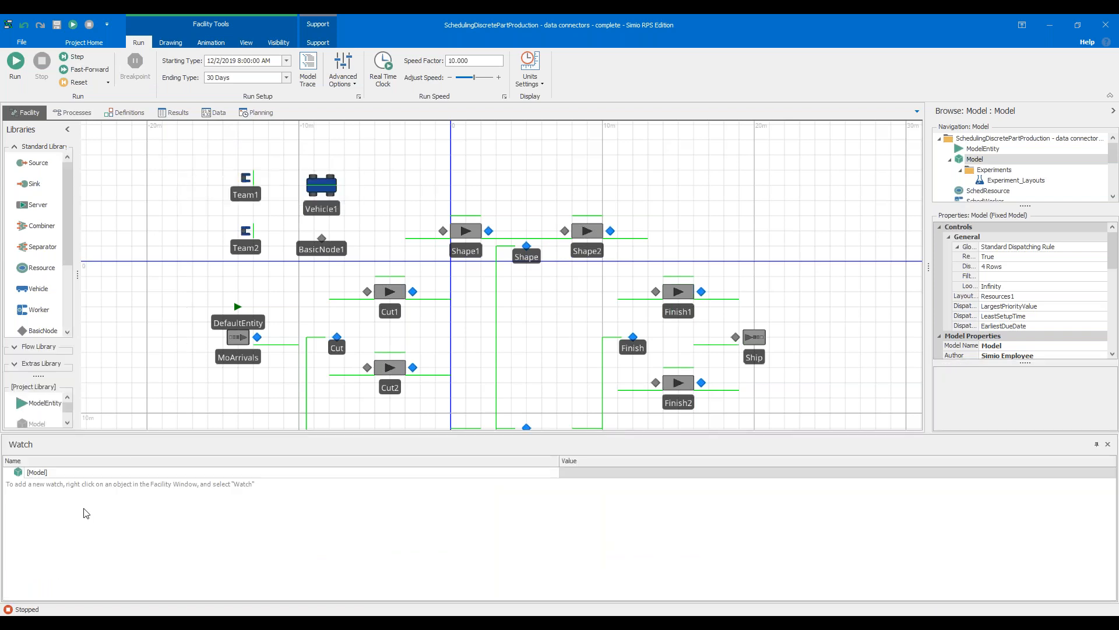
# Run the model briefly, pause it, and add a watch on Order07 in the queue at the Cut node
pyautogui.click(15, 60)
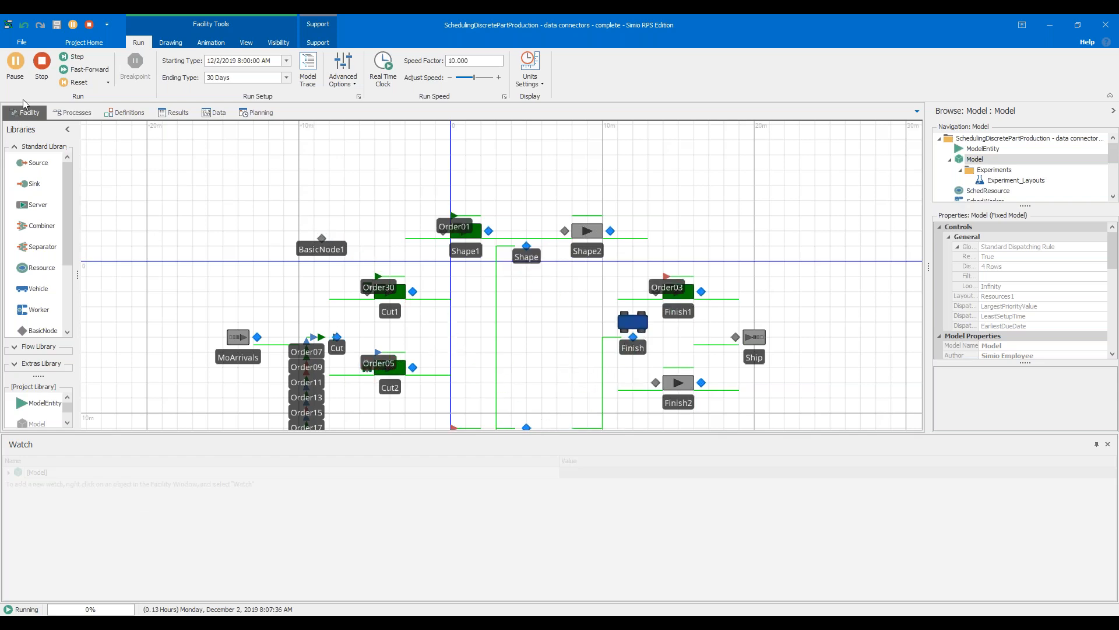
pyautogui.click(16, 70)
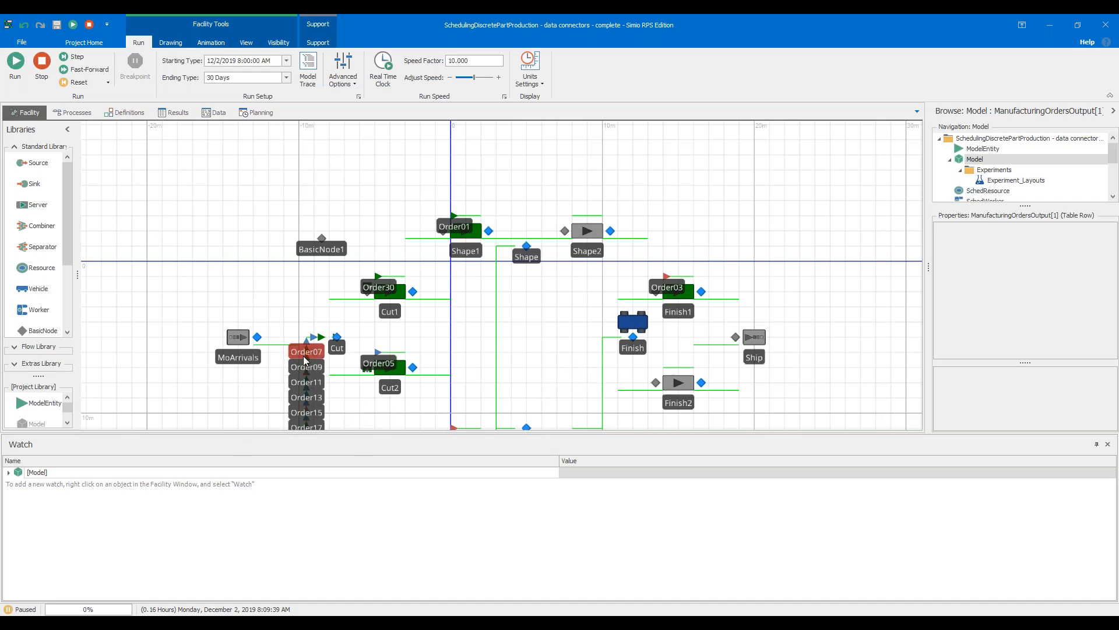
pyautogui.scroll(5, 303, 351)
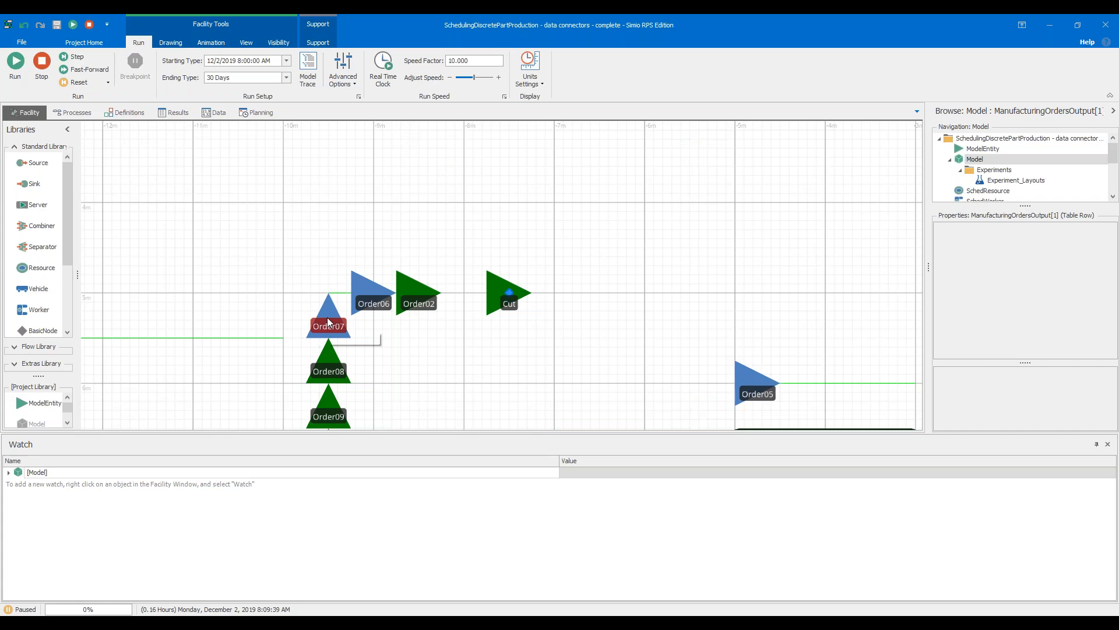
pyautogui.rightClick(327, 318)
pyautogui.click(350, 351)
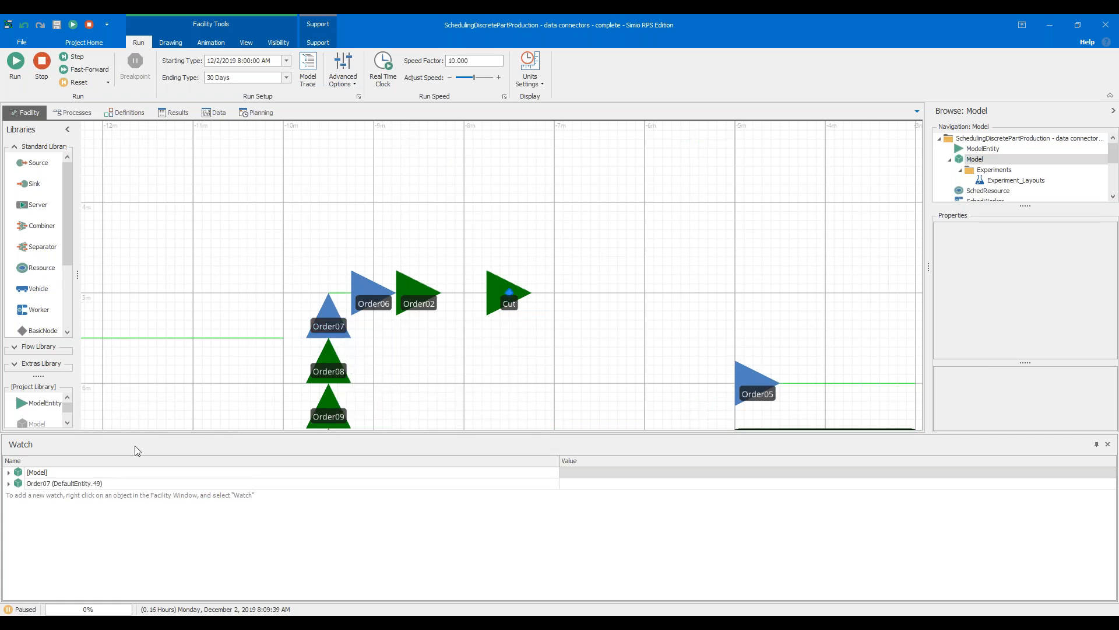
# Expand Order07's table references in the watch and examine its table row references
pyautogui.click(8, 483)
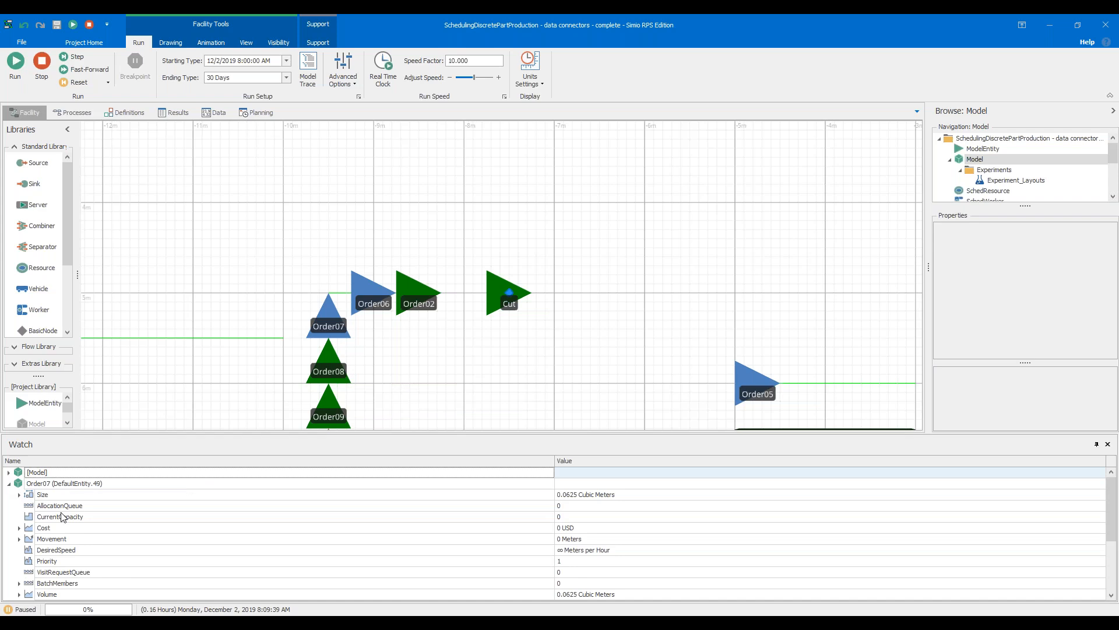
pyautogui.scroll(-5, 29, 568)
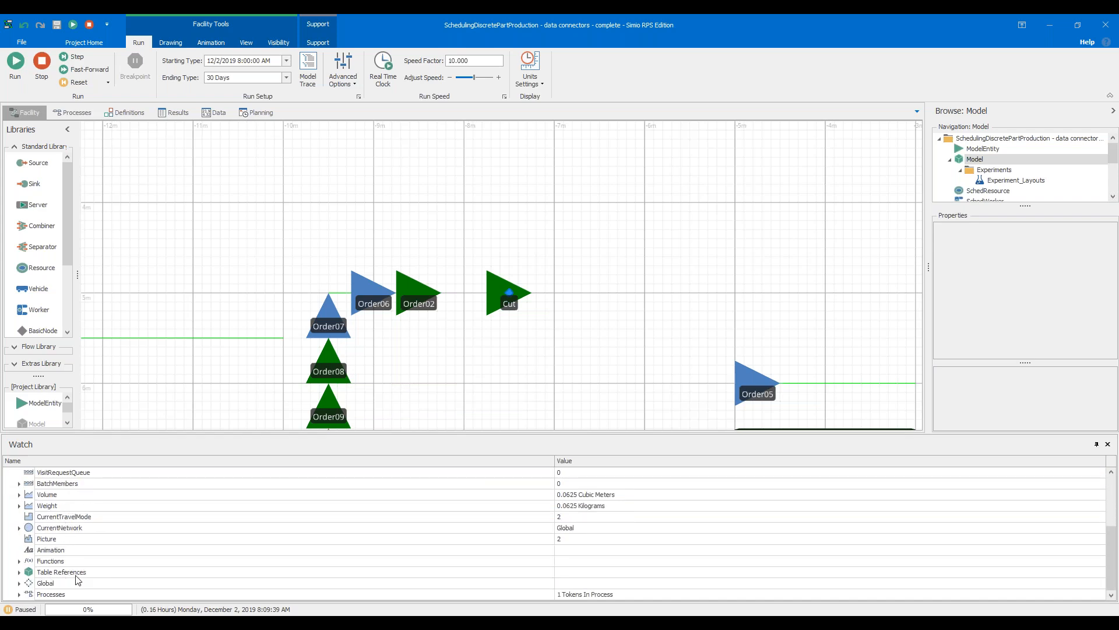
pyautogui.click(19, 571)
pyautogui.scroll(-1, 105, 532)
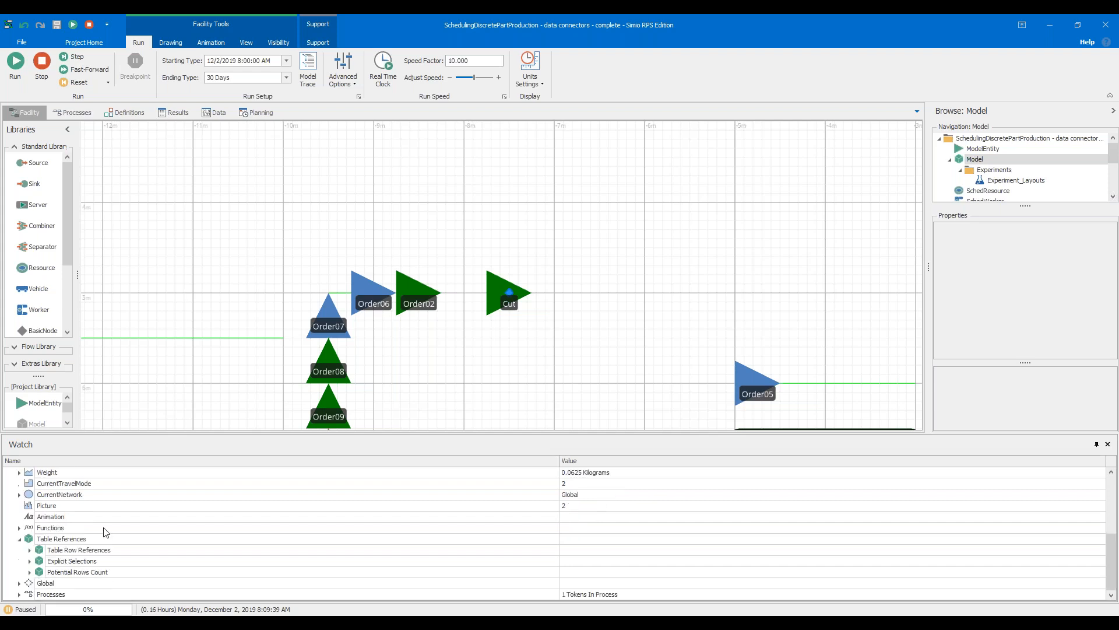
pyautogui.click(29, 551)
pyautogui.scroll(-1, 110, 557)
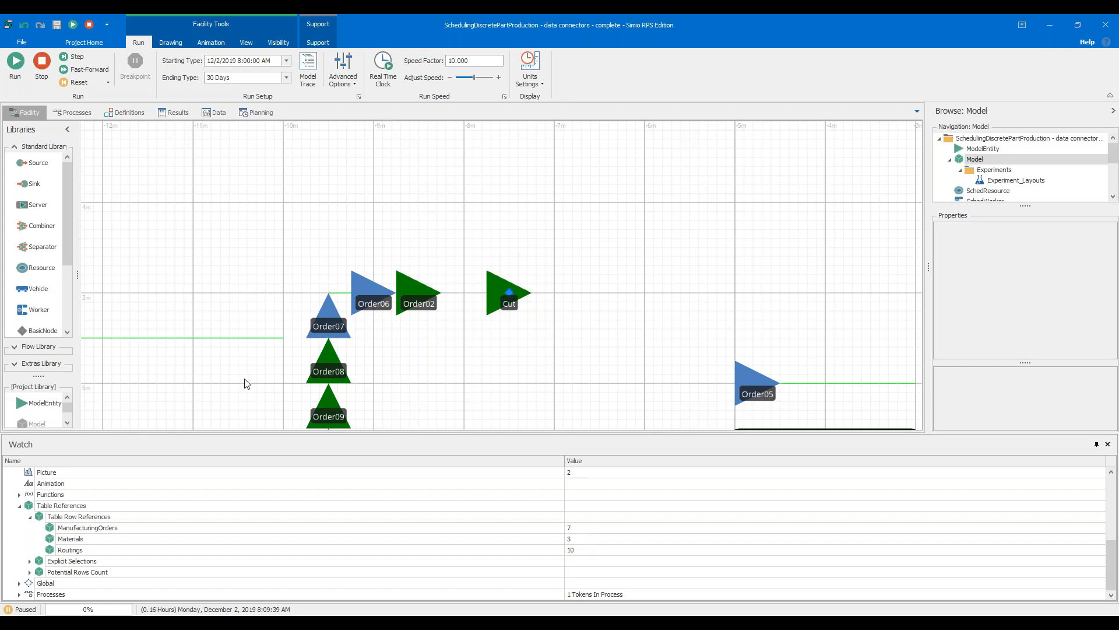
# Advance the run a little further, pause it, and examine Order07's explicit selections and potential rows count
pyautogui.scroll(-3, 452, 359)
pyautogui.click(410, 325)
pyautogui.scroll(-2, 408, 332)
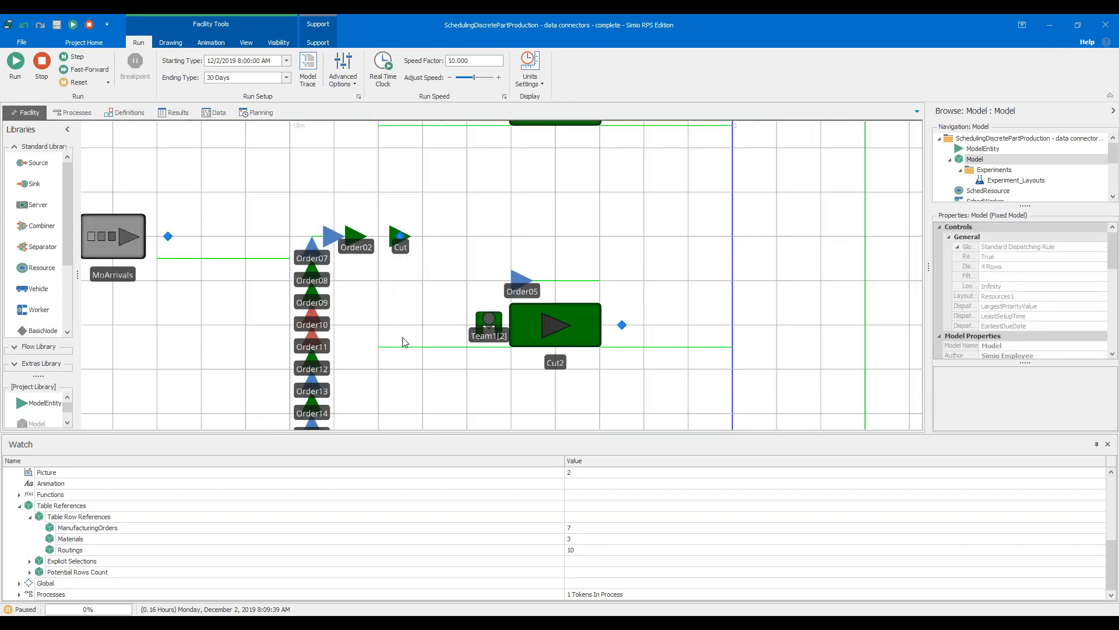
pyautogui.moveTo(401, 297); pyautogui.dragTo(254, 248)
pyautogui.scroll(-2, 270, 280)
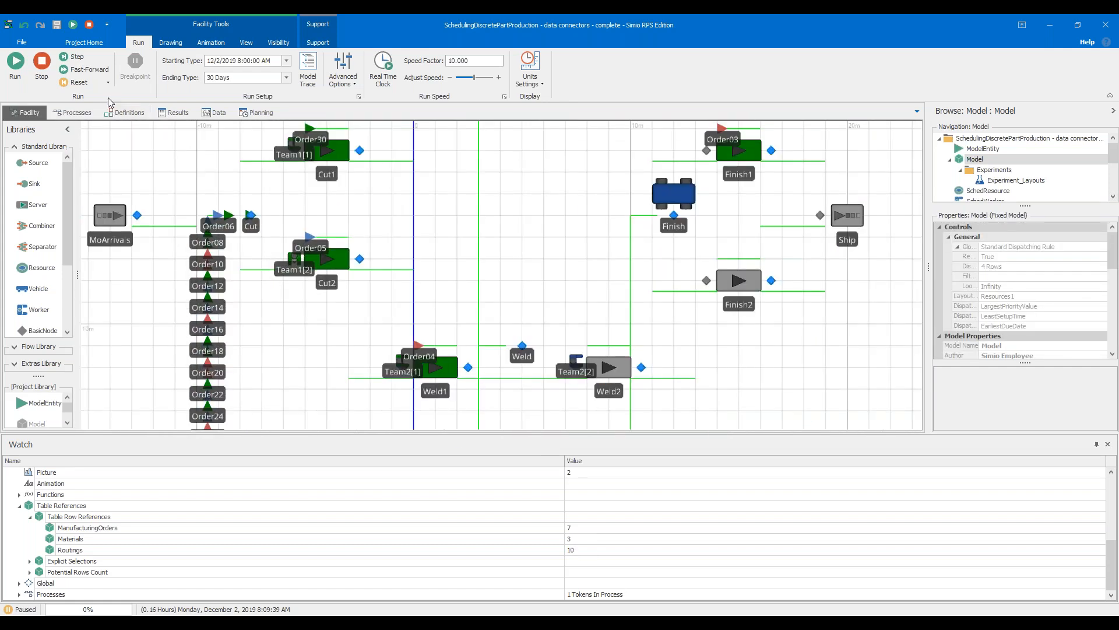
pyautogui.click(70, 70)
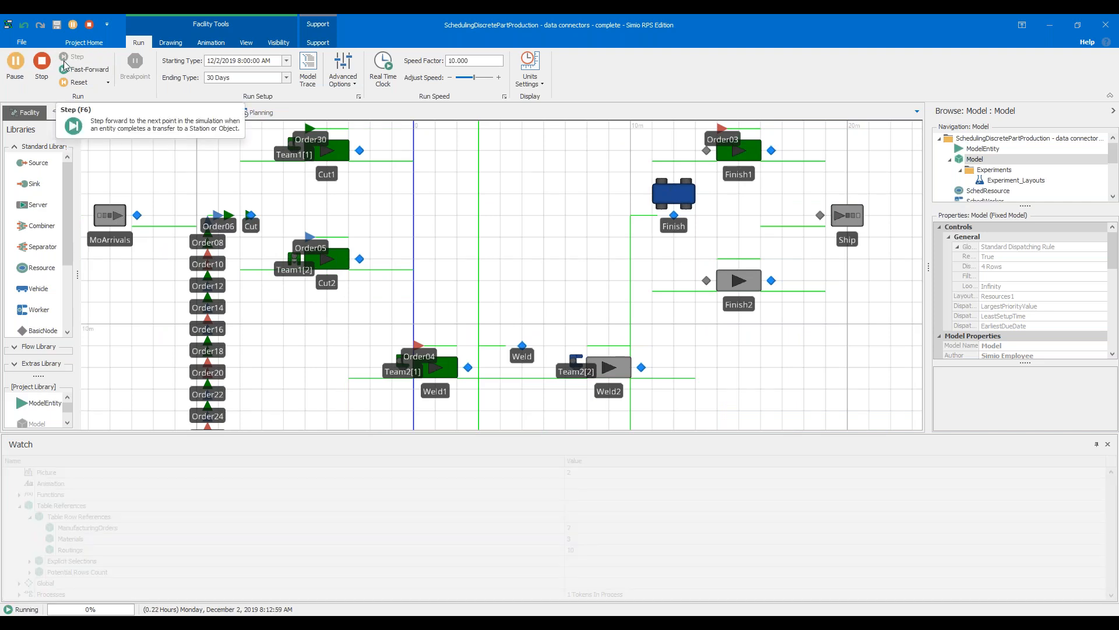
pyautogui.click(64, 58)
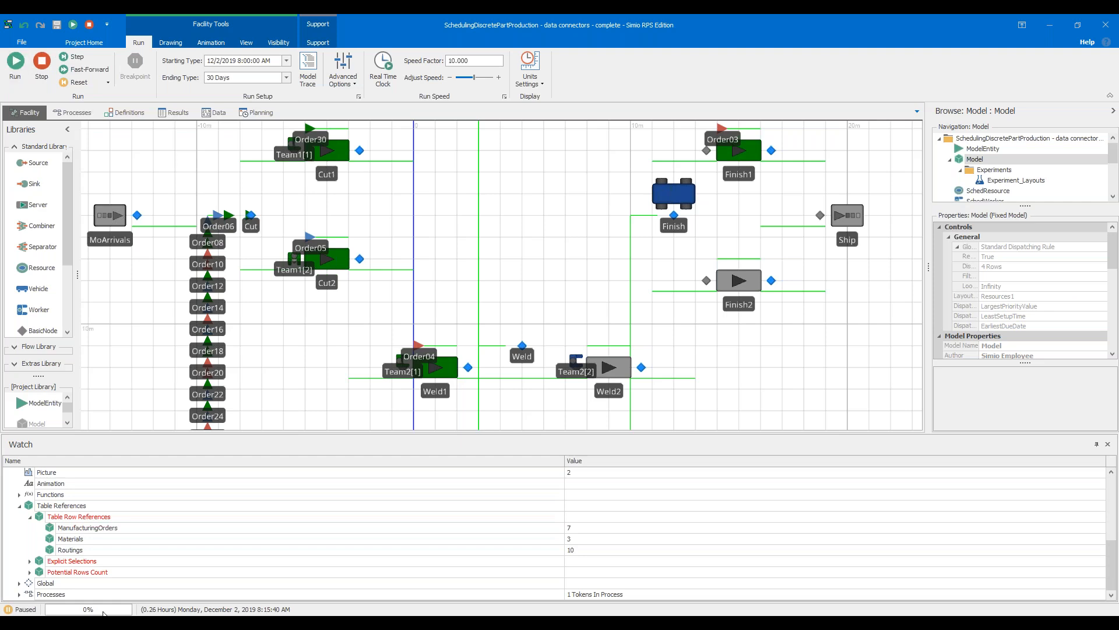
pyautogui.click(31, 561)
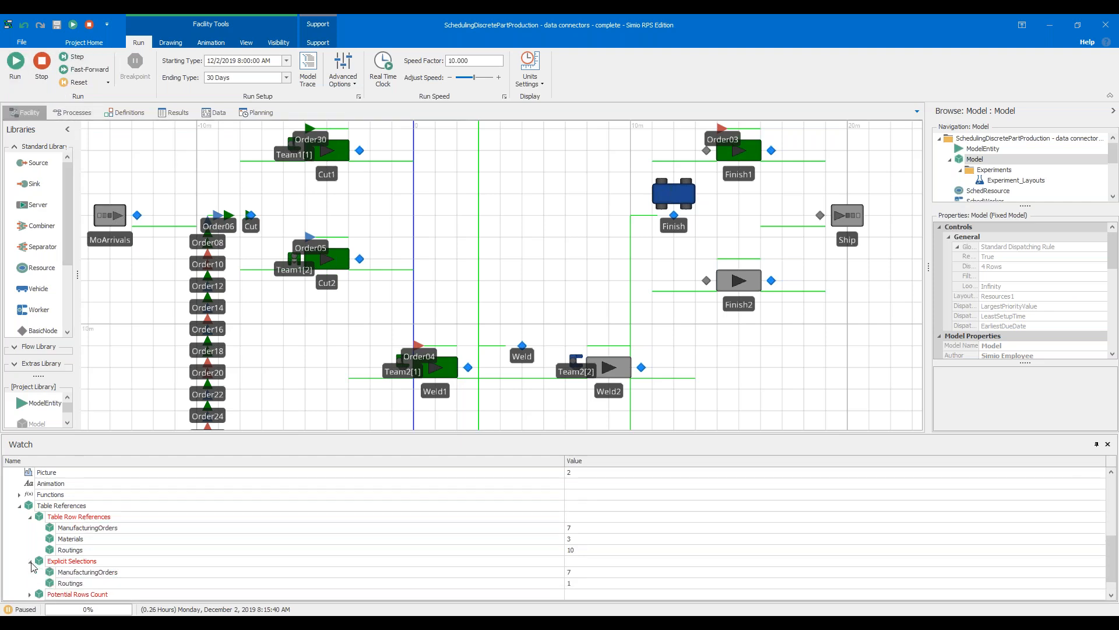
pyautogui.click(31, 572)
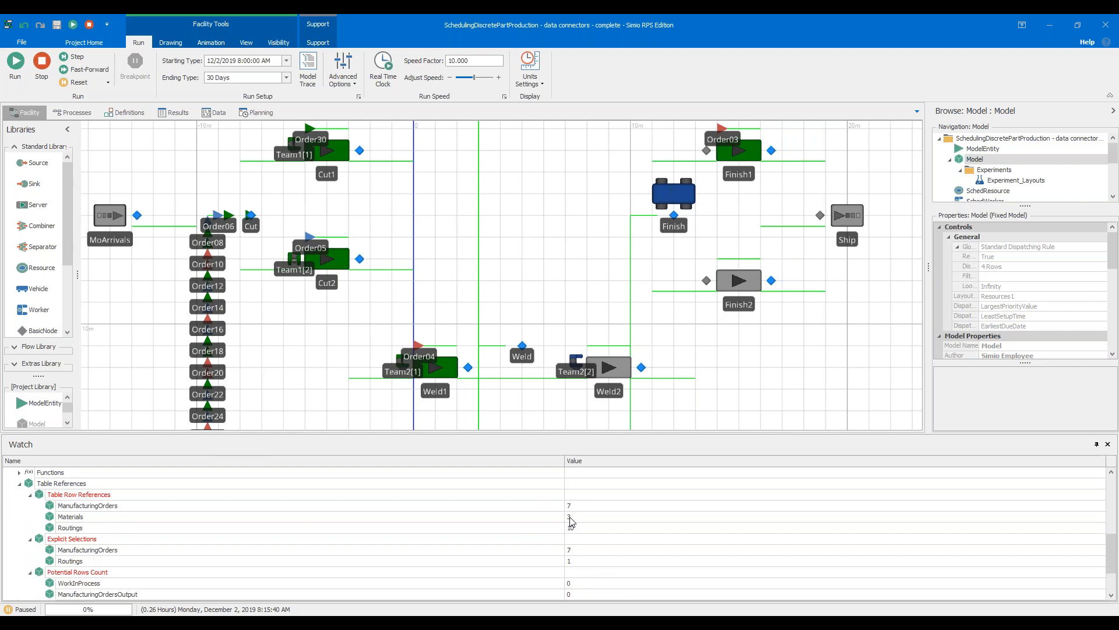
# Resume and fast-forward the run to its end, stop it, and repeat the fast-forward and stop once more
pyautogui.click(74, 61)
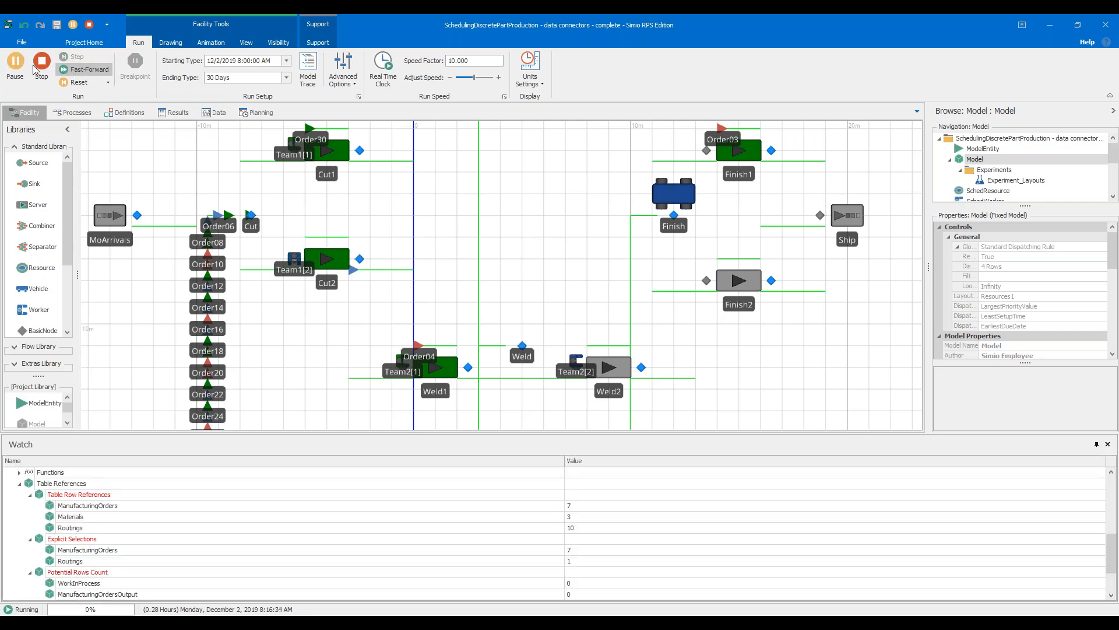
pyautogui.click(24, 66)
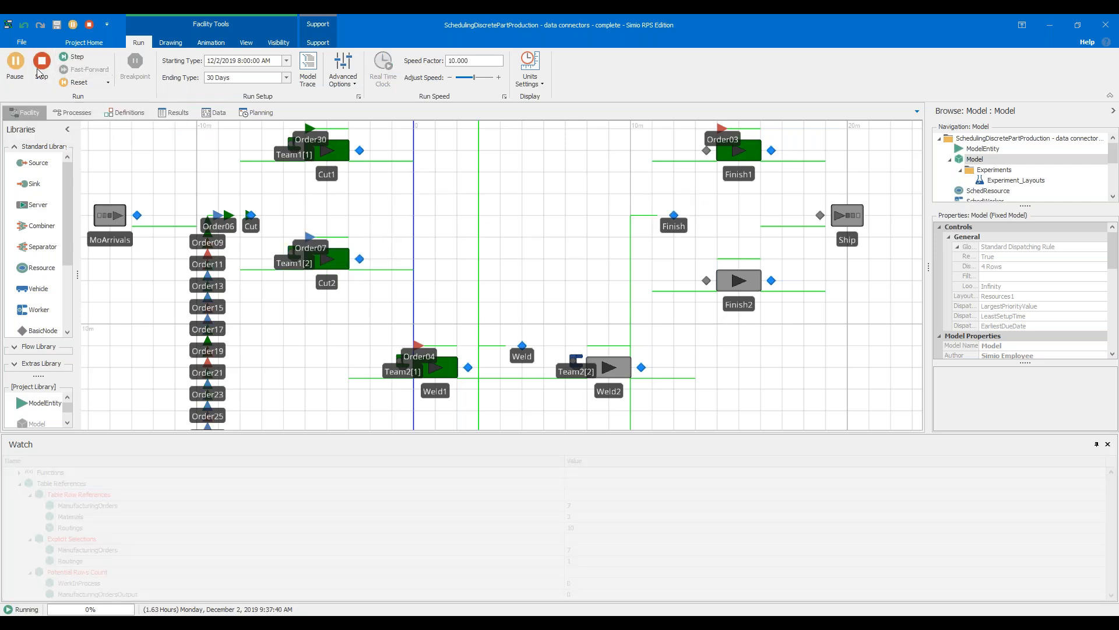
pyautogui.click(87, 69)
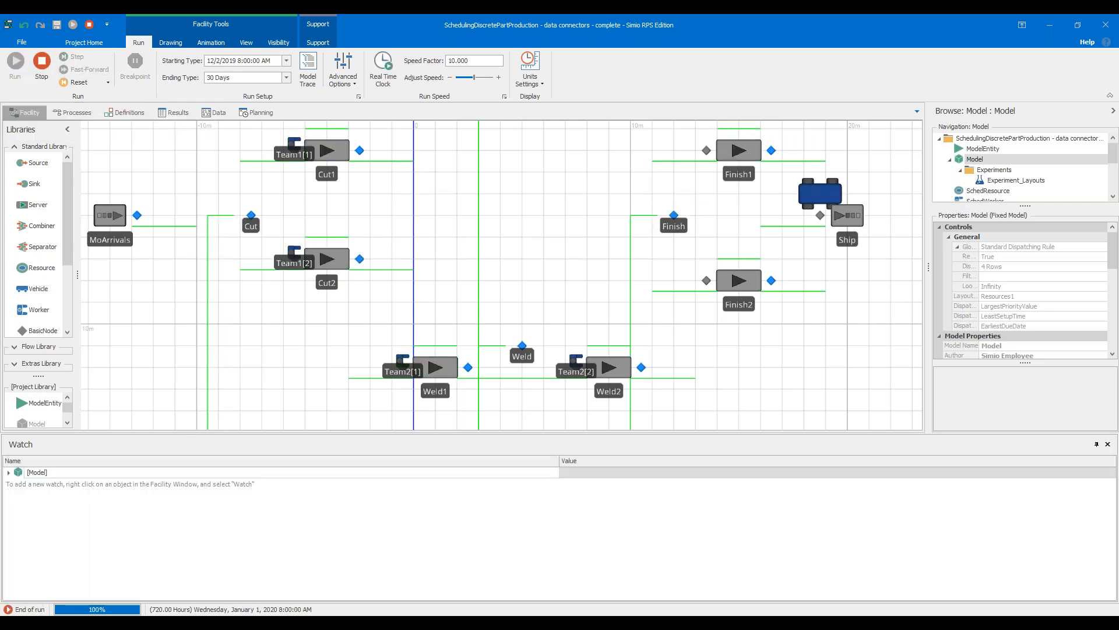
pyautogui.click(41, 63)
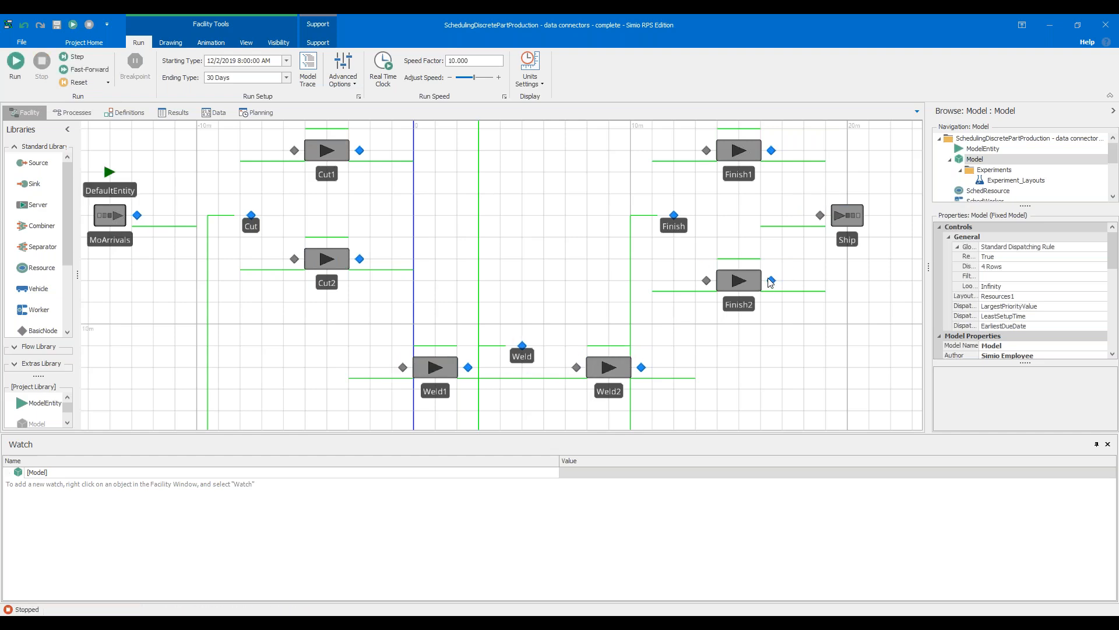
pyautogui.click(71, 74)
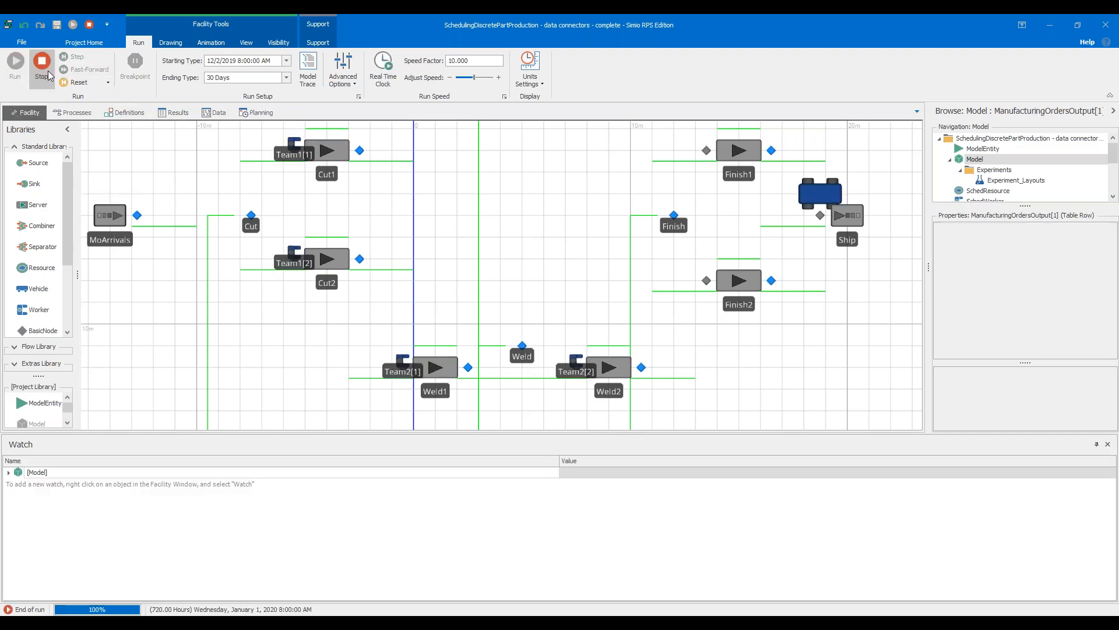
pyautogui.click(41, 62)
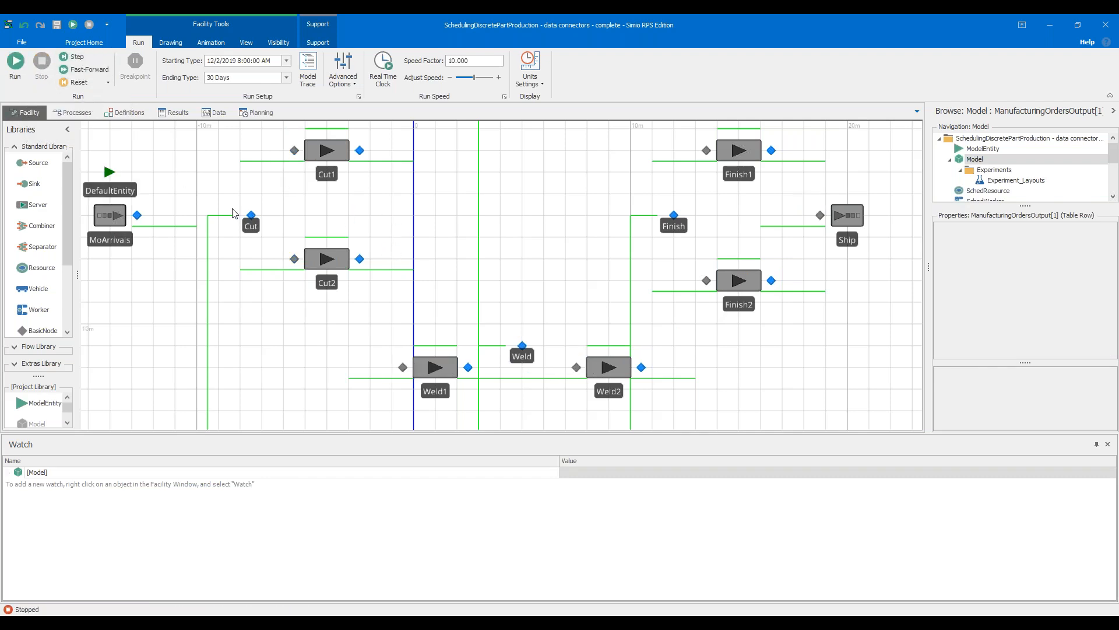
# Set a breakpoint on the Cut node and run the model until it halts there
pyautogui.scroll(-2, 253, 317)
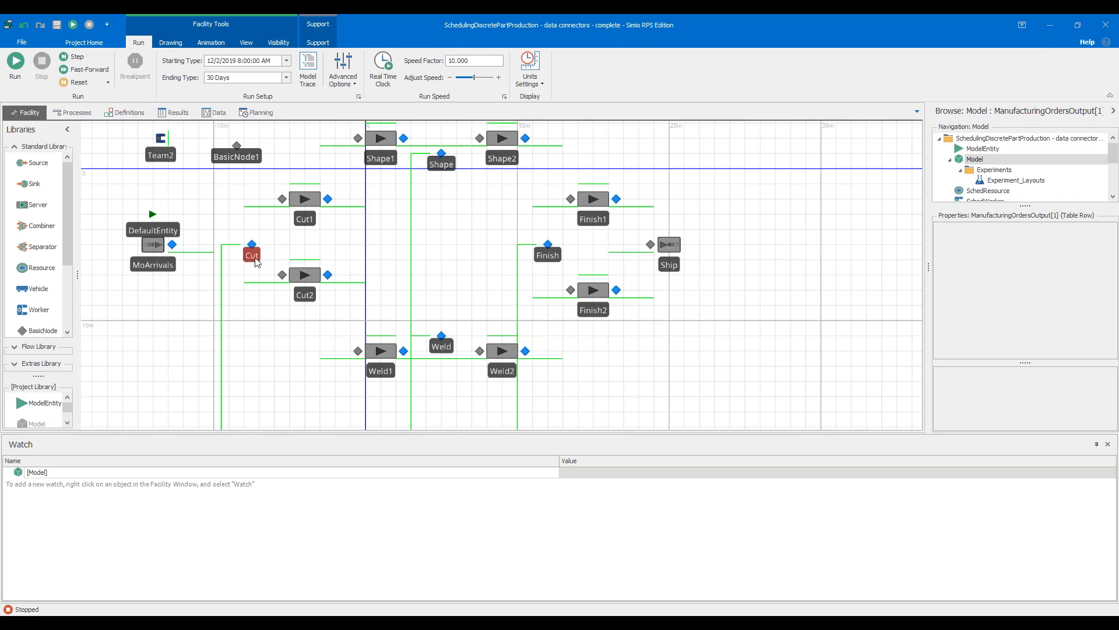
pyautogui.click(255, 262)
pyautogui.click(134, 64)
pyautogui.click(110, 69)
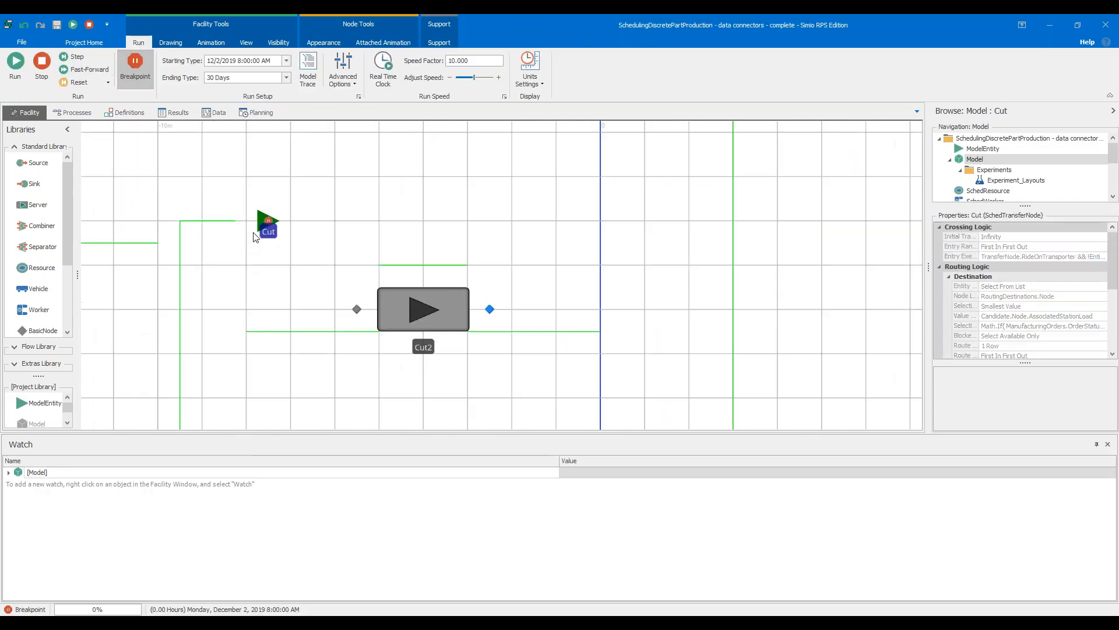
# Add a watch on the entity halted at the Cut node and examine its table row references
pyautogui.rightClick(263, 223)
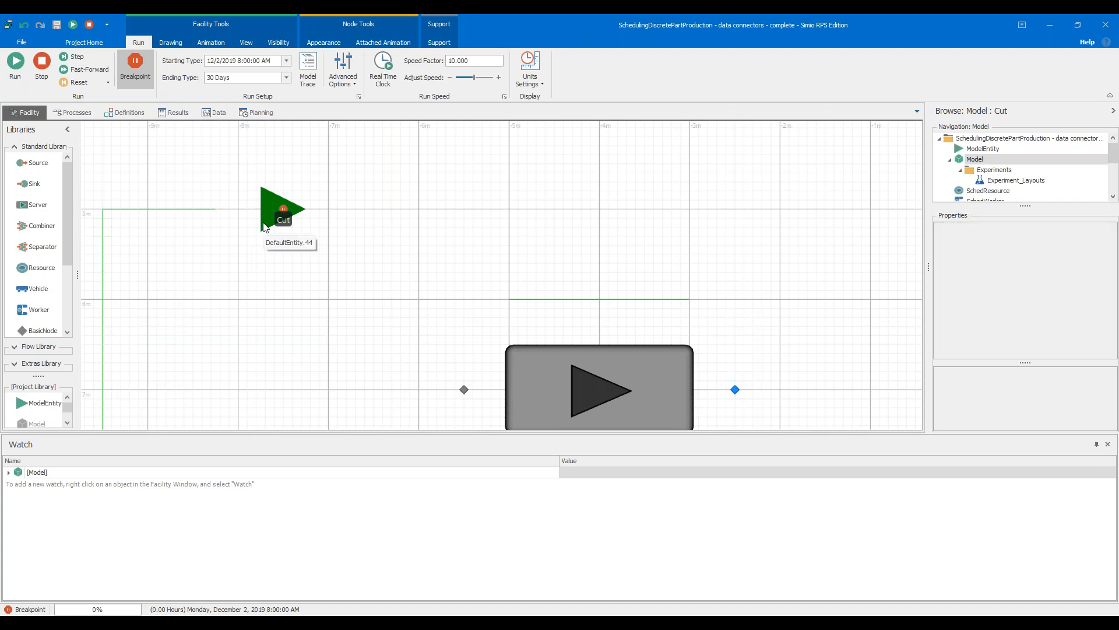
pyautogui.click(291, 256)
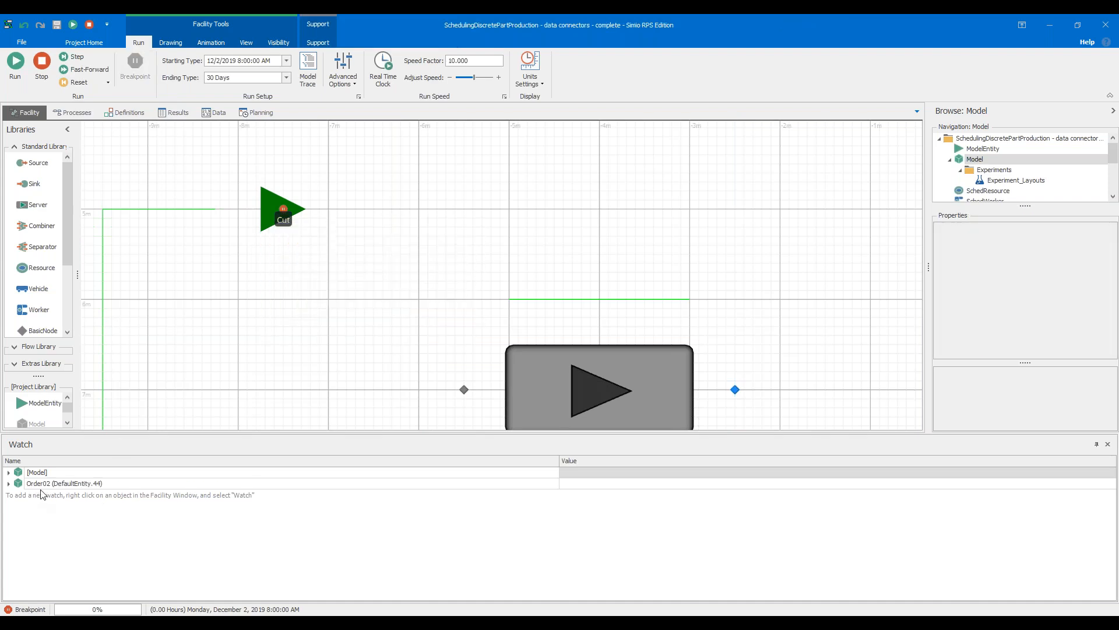
pyautogui.click(9, 484)
pyautogui.scroll(-1, 45, 518)
pyautogui.scroll(-2, 46, 518)
pyautogui.click(19, 572)
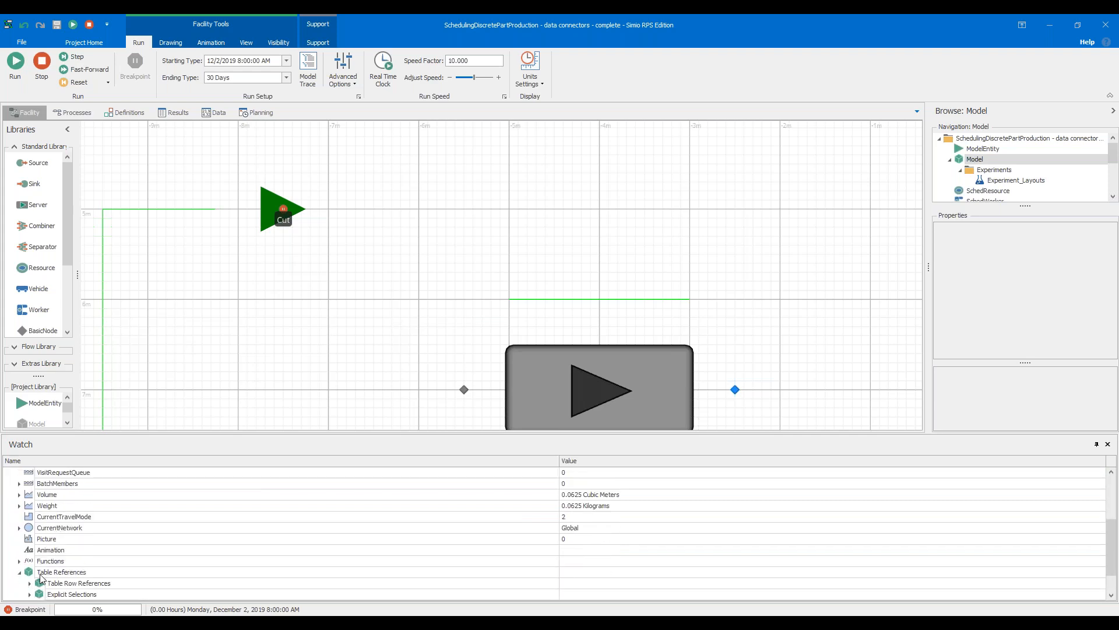
pyautogui.click(30, 583)
pyautogui.scroll(-2, 64, 571)
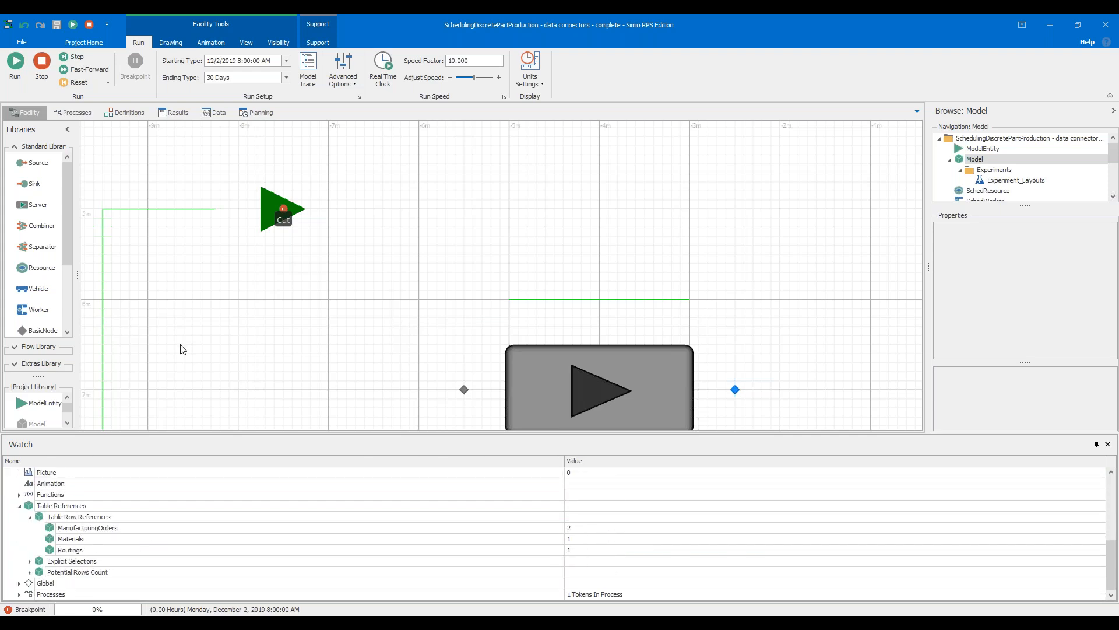
# Remove the breakpoint from the Cut node, resume the run, and observe orders moving through the cut, weld and finish stations
pyautogui.click(285, 219)
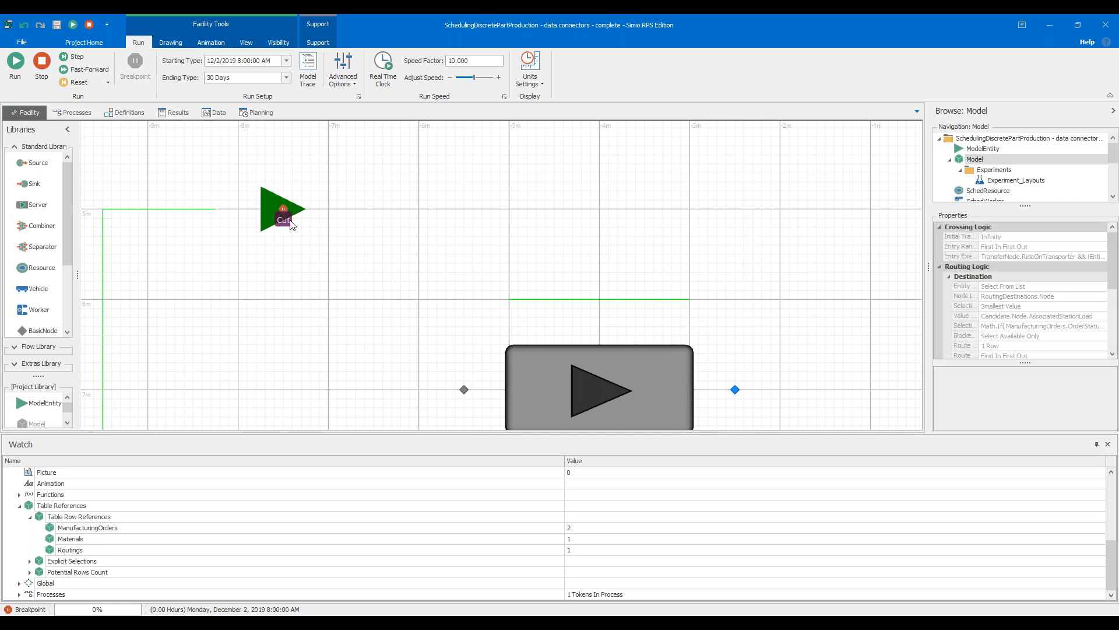
pyautogui.click(139, 43)
pyautogui.click(15, 65)
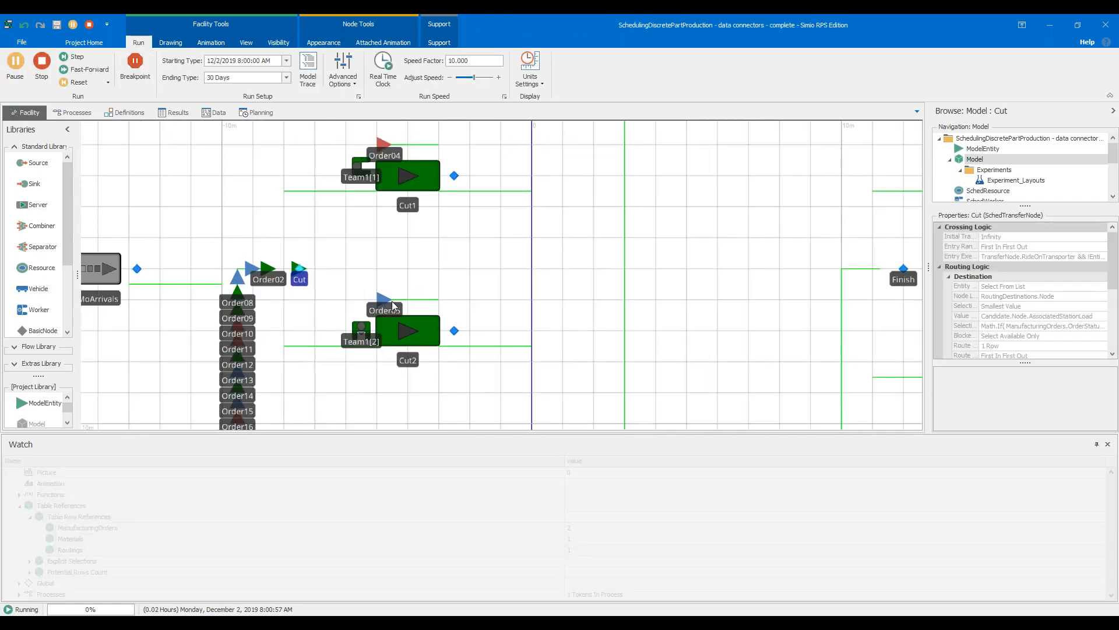
pyautogui.scroll(-2, 502, 255)
pyautogui.moveTo(607, 334); pyautogui.dragTo(592, 272)
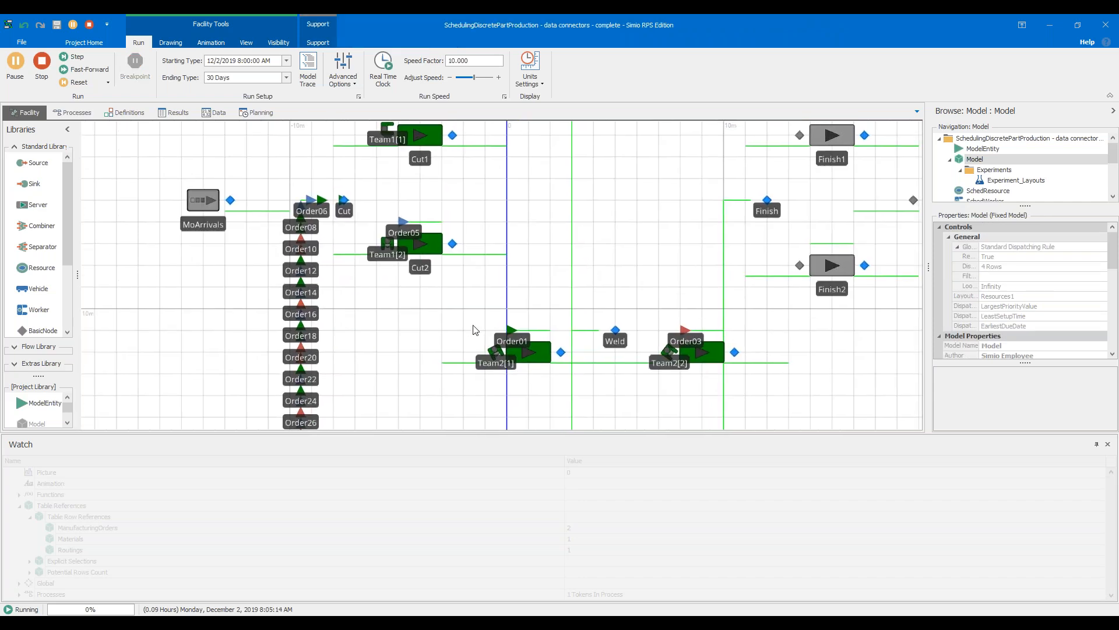
pyautogui.moveTo(601, 236); pyautogui.dragTo(605, 297)
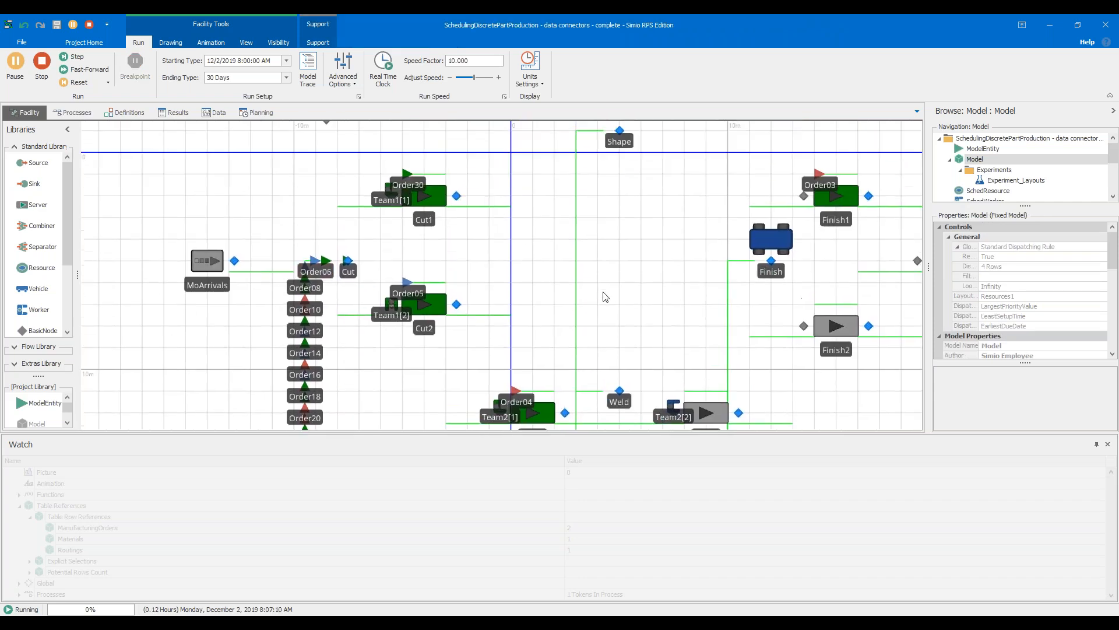
pyautogui.moveTo(518, 301); pyautogui.dragTo(482, 225)
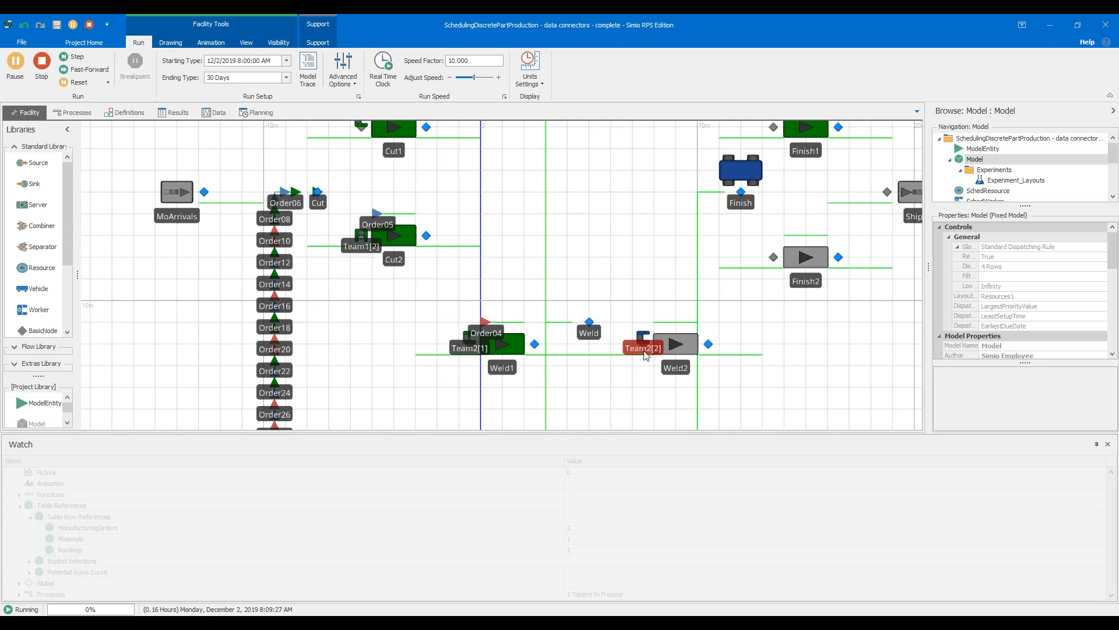
# Inspect the orders waiting at the Cut node and pause the running model by stepping it
pyautogui.scroll(3, 314, 208)
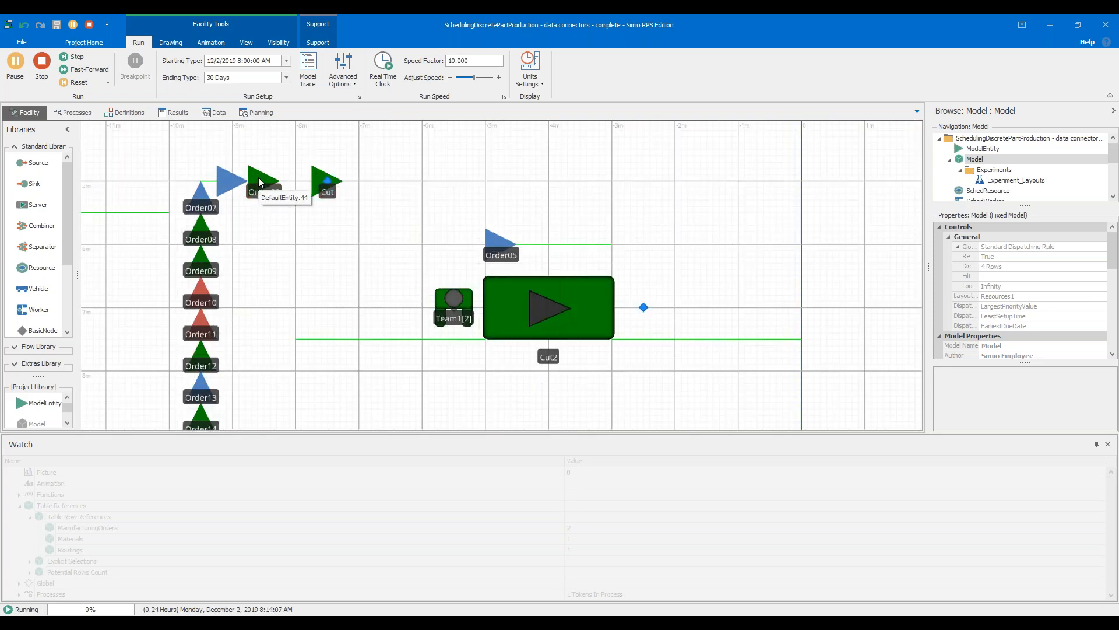
pyautogui.scroll(-3, 300, 192)
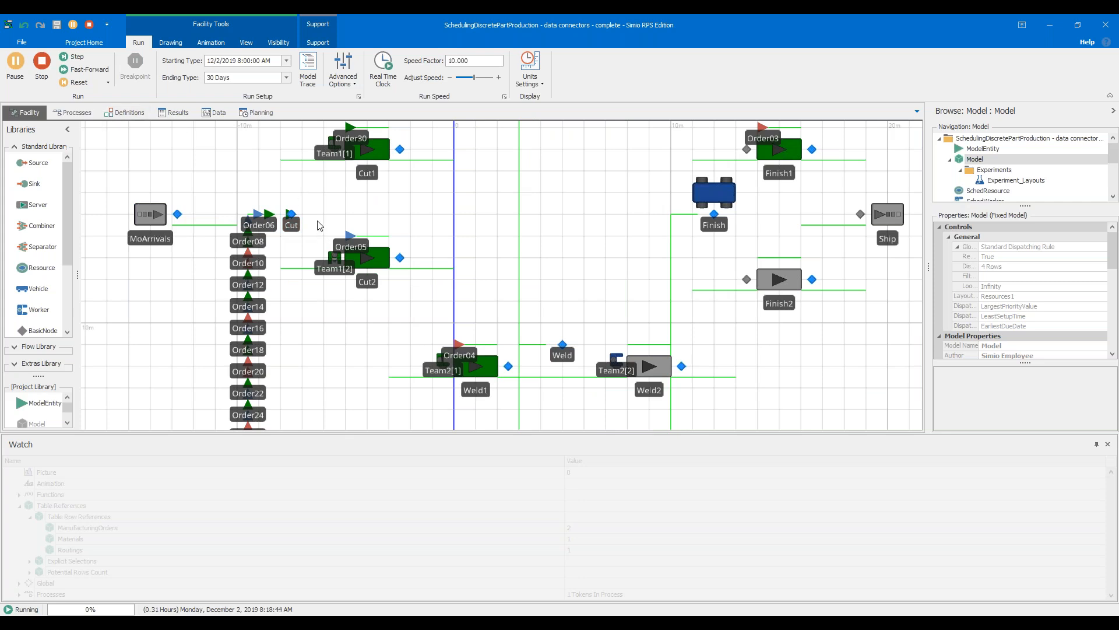
pyautogui.click(76, 57)
pyautogui.click(75, 57)
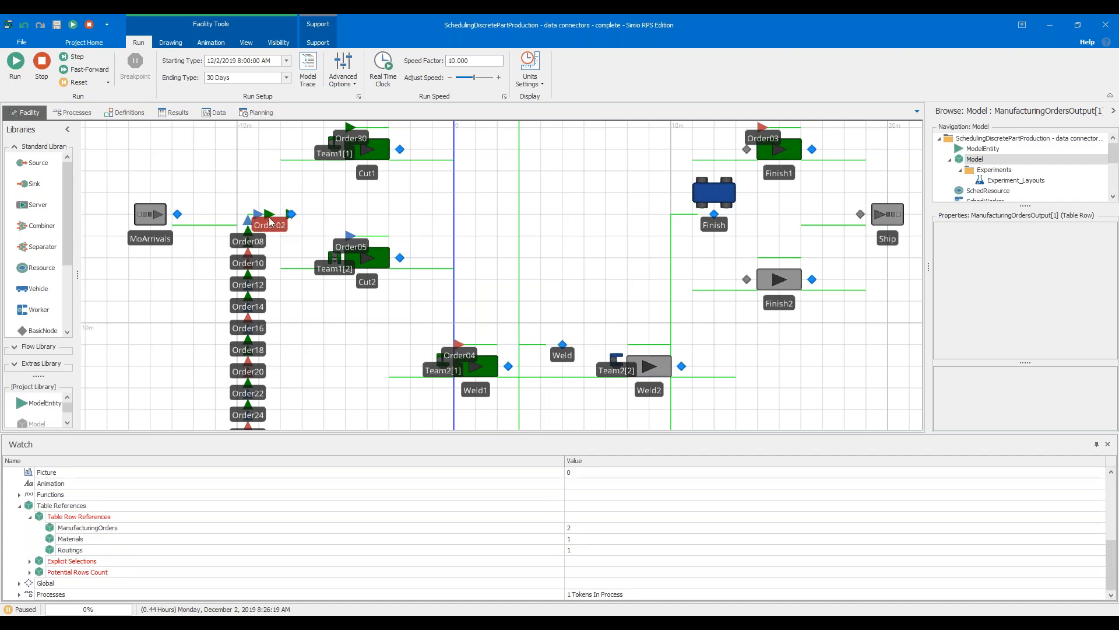
# Try to add a watch on Order30 at Cut1, and collapse the Order02 entry in the watch list
pyautogui.rightClick(352, 140)
pyautogui.click(363, 143)
pyautogui.scroll(2, 33, 539)
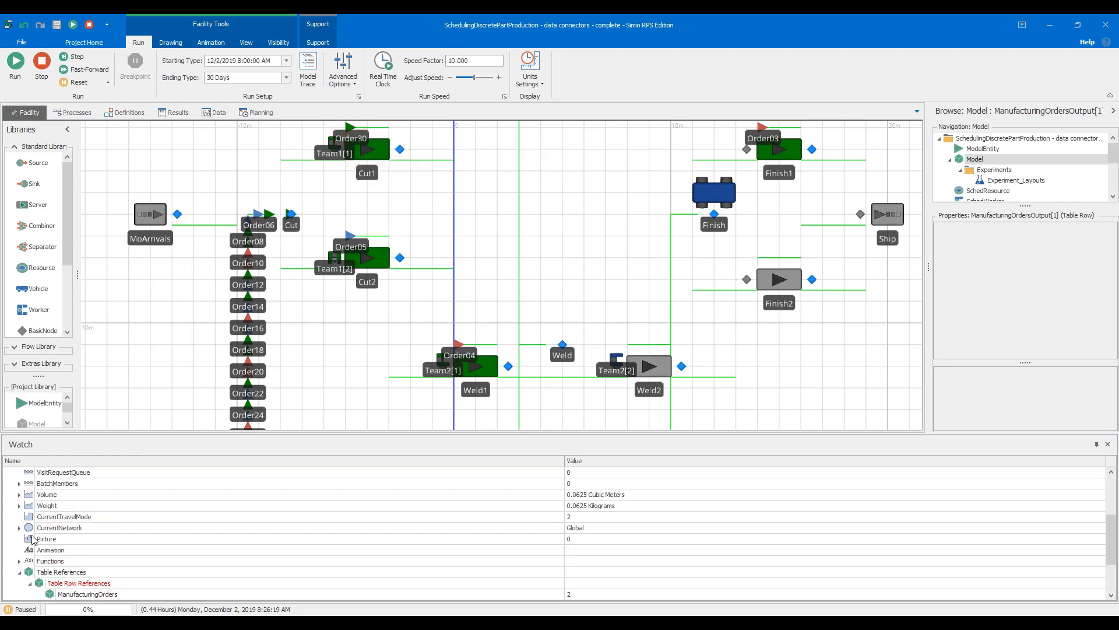
pyautogui.scroll(3, 33, 539)
pyautogui.click(9, 484)
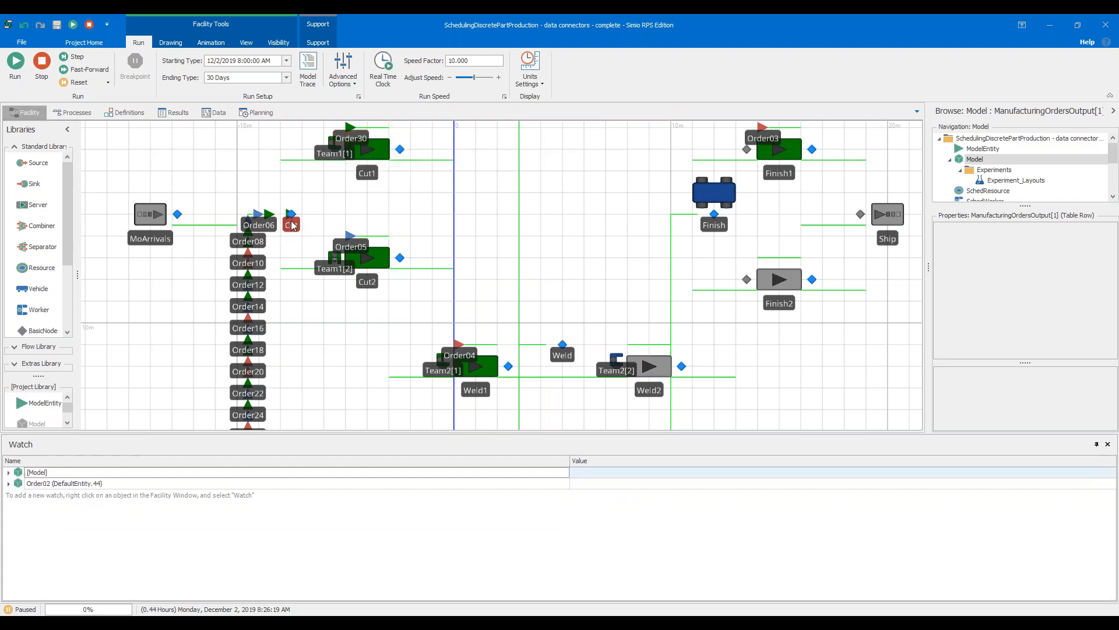
pyautogui.rightClick(350, 140)
pyautogui.click(362, 143)
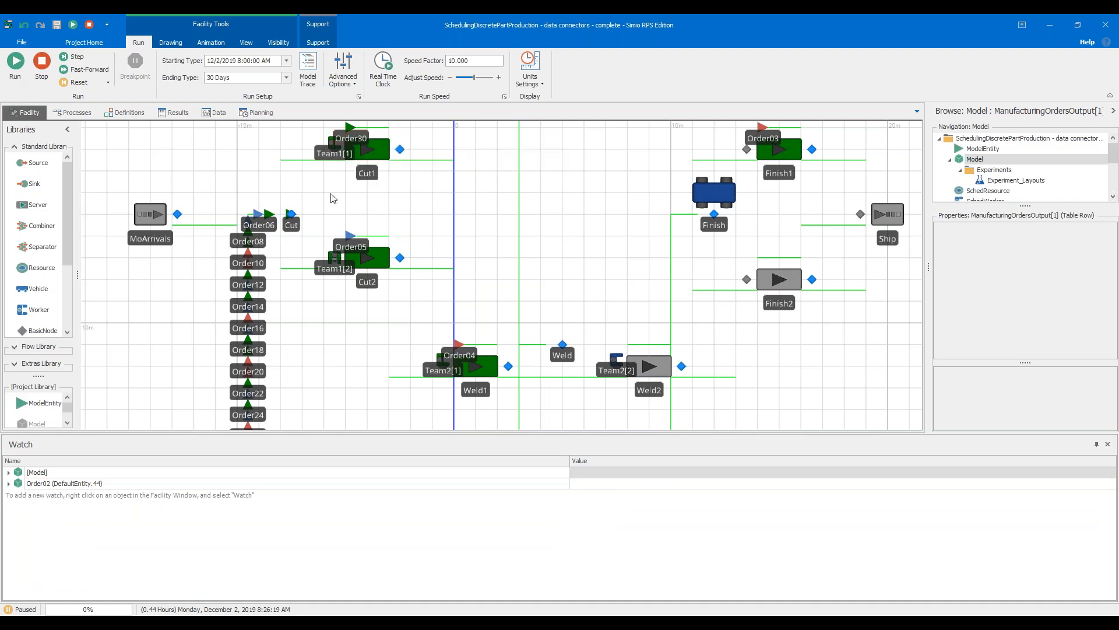
# Add a watch on Order30 at Cut1 and examine its table row references
pyautogui.scroll(2, 338, 145)
pyautogui.moveTo(521, 170); pyautogui.dragTo(513, 278)
pyautogui.rightClick(349, 227)
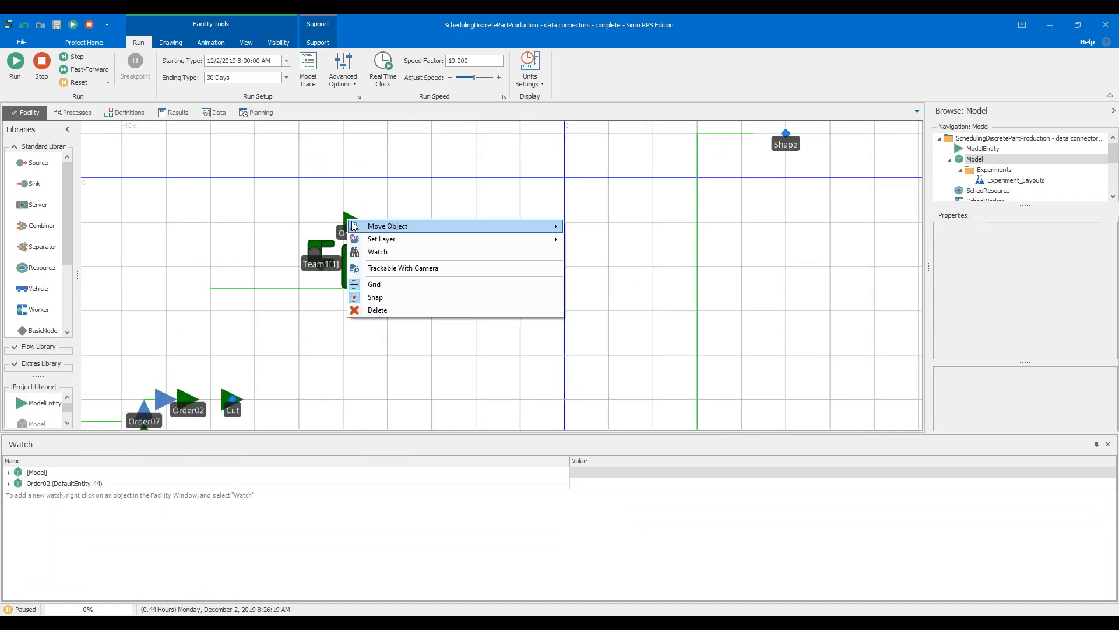
pyautogui.click(361, 252)
pyautogui.click(10, 494)
pyautogui.scroll(-5, 18, 537)
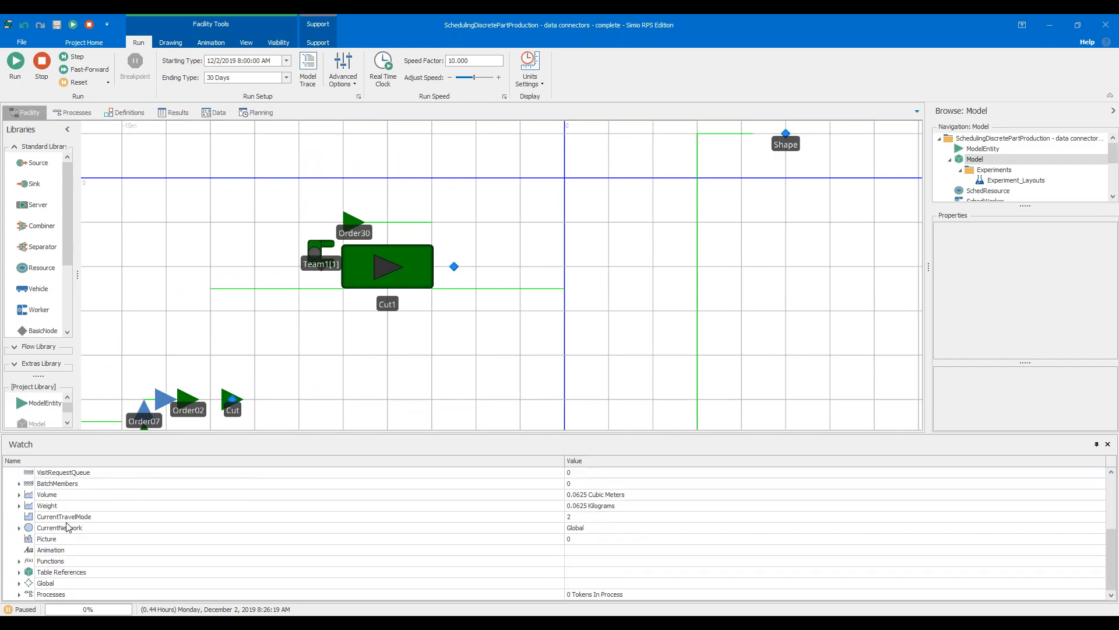
pyautogui.click(19, 571)
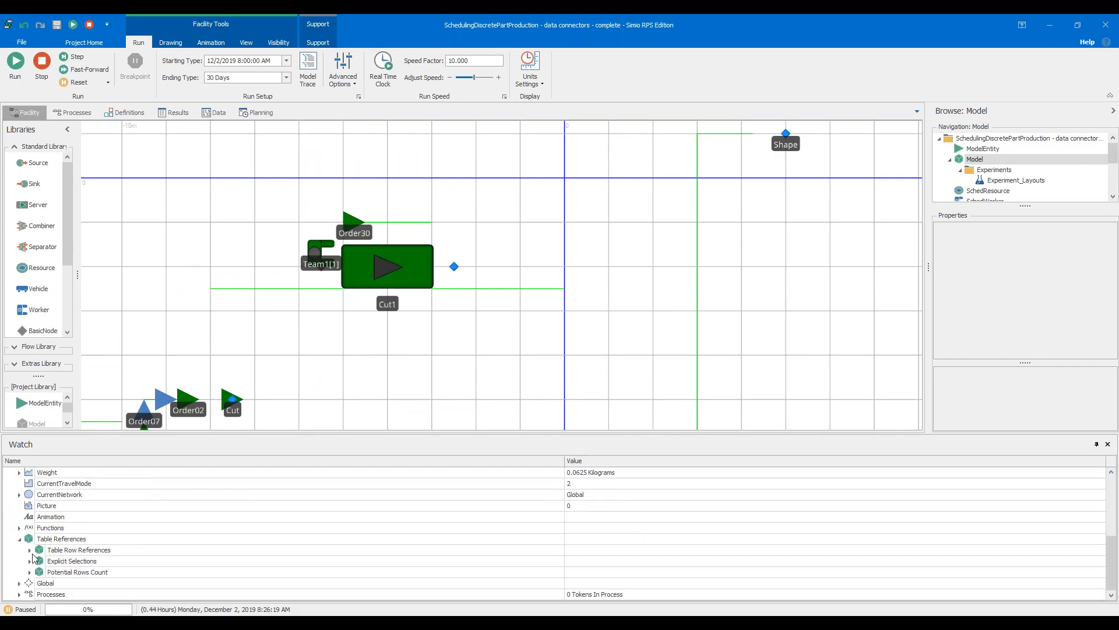
pyautogui.click(30, 550)
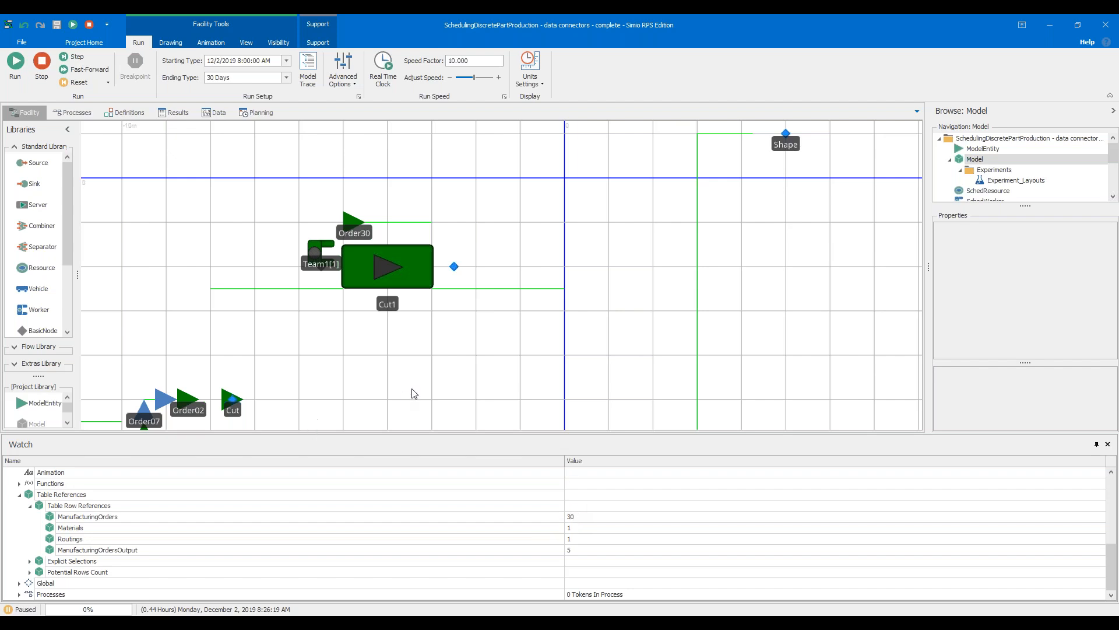
# Shrink the watch area to enlarge the facility view and bring all the stations into view
pyautogui.scroll(-3, 412, 392)
pyautogui.moveTo(646, 369); pyautogui.dragTo(592, 243)
pyautogui.scroll(-1, 592, 244)
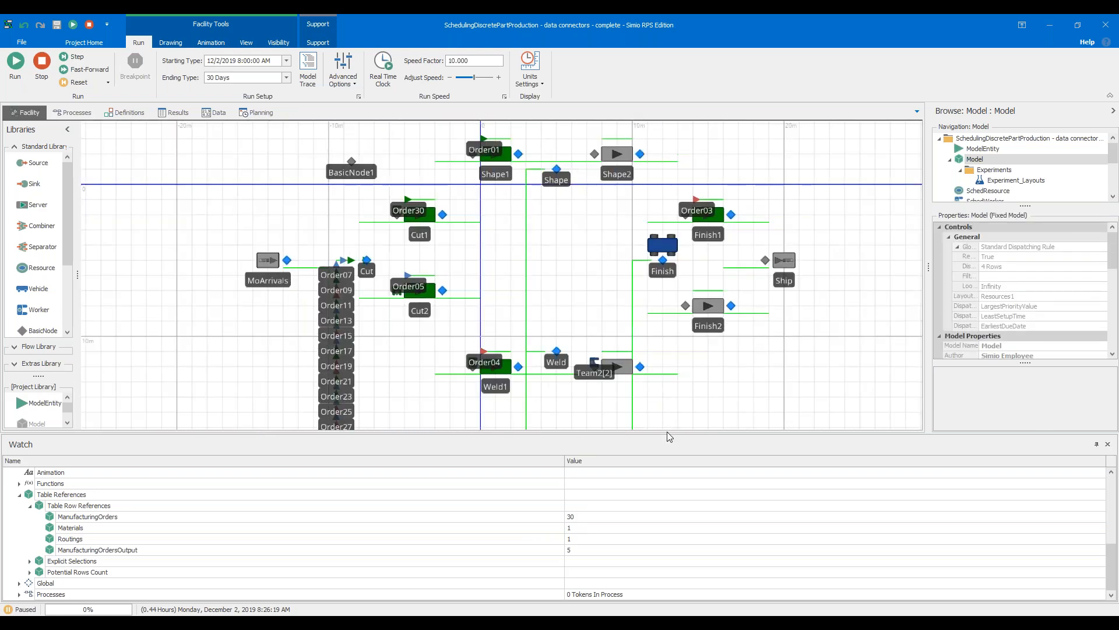
pyautogui.moveTo(670, 435); pyautogui.dragTo(652, 532)
pyautogui.moveTo(593, 432); pyautogui.dragTo(593, 462)
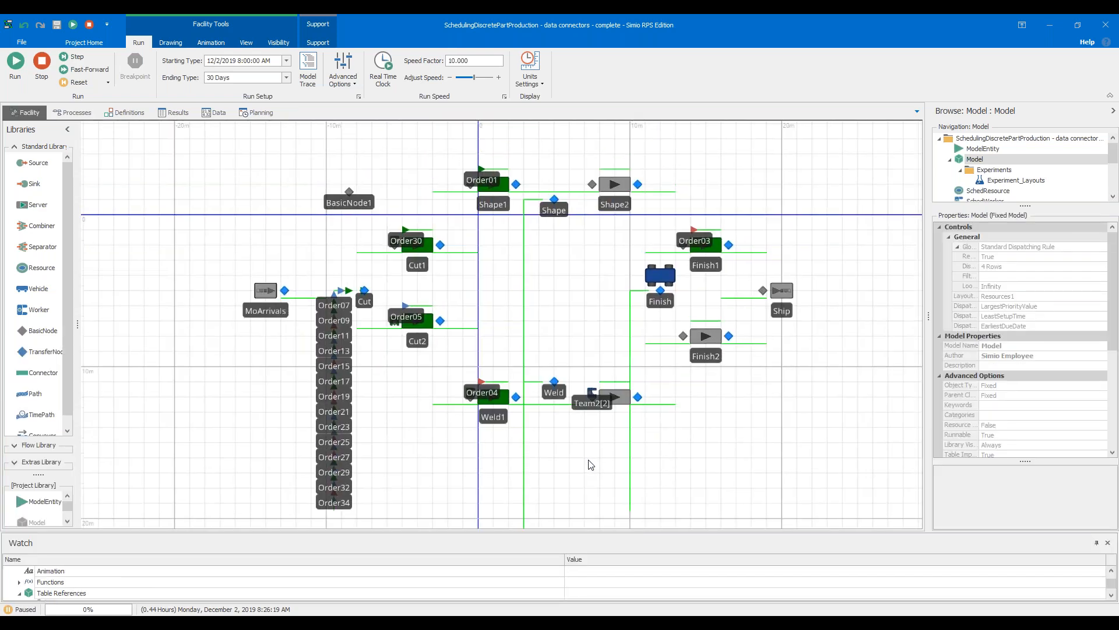
# Stop the run and display the support resources for learning Simio and getting help
pyautogui.click(41, 62)
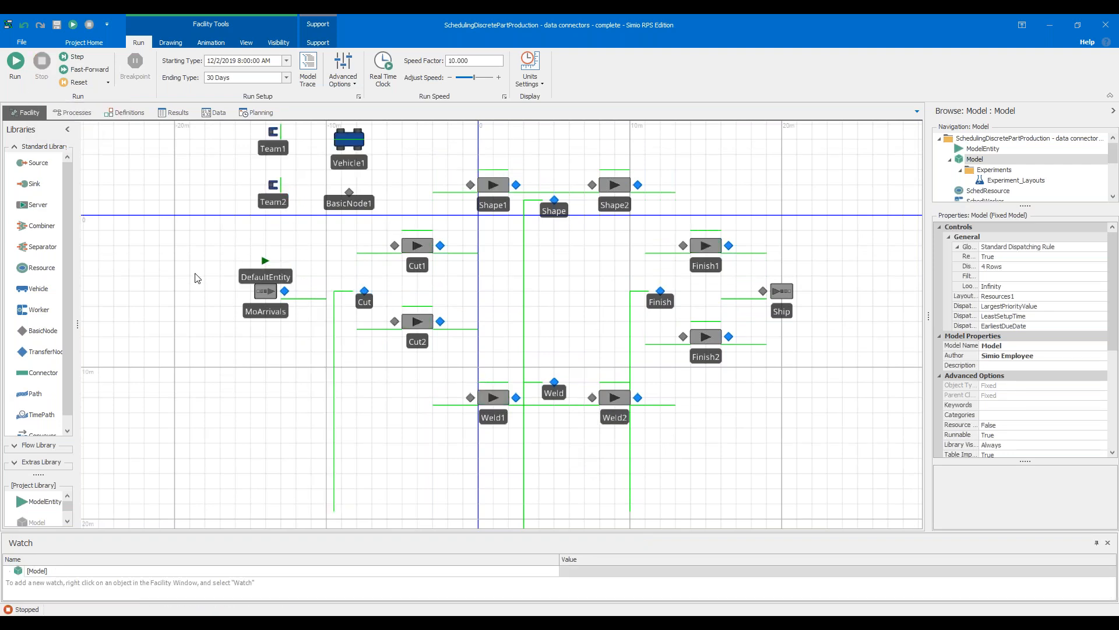
pyautogui.moveTo(188, 267); pyautogui.dragTo(207, 300)
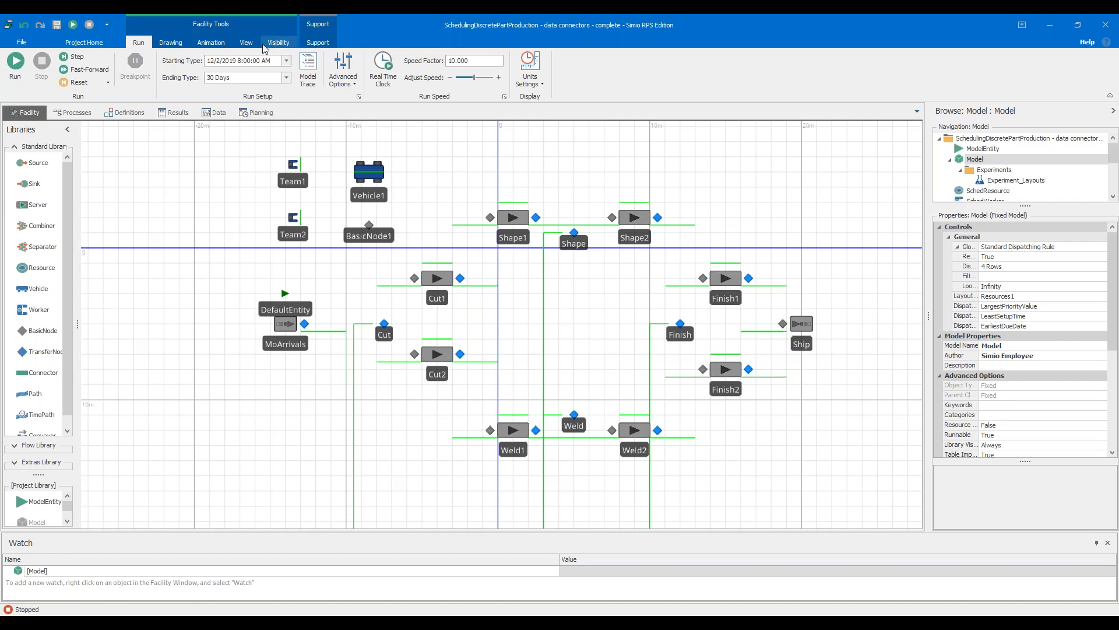
pyautogui.click(320, 44)
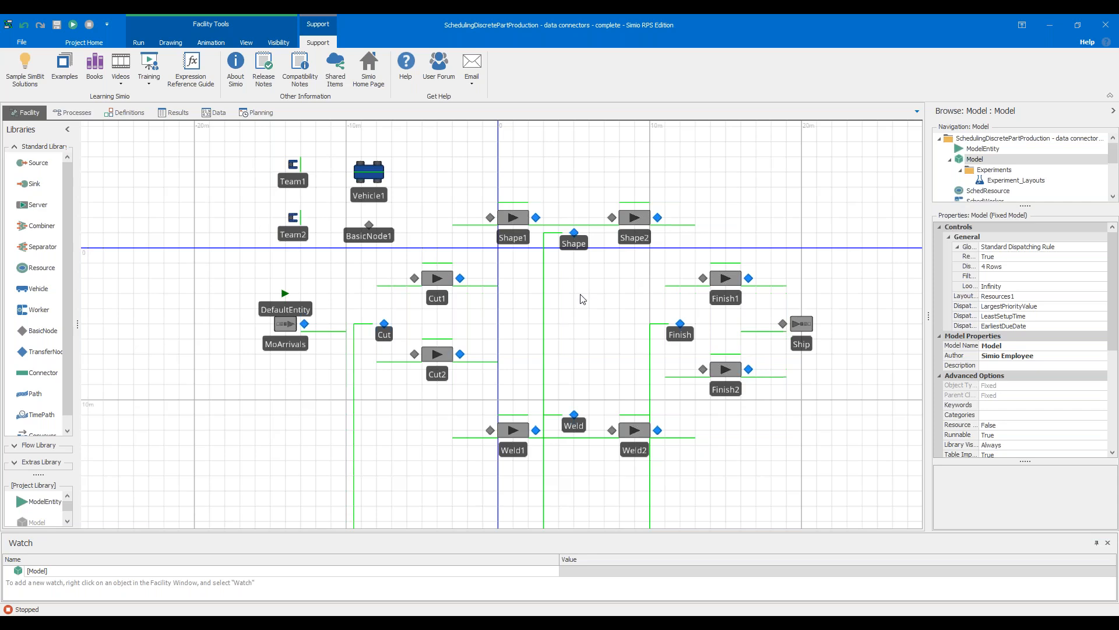
pyautogui.moveTo(599, 327); pyautogui.dragTo(580, 337)
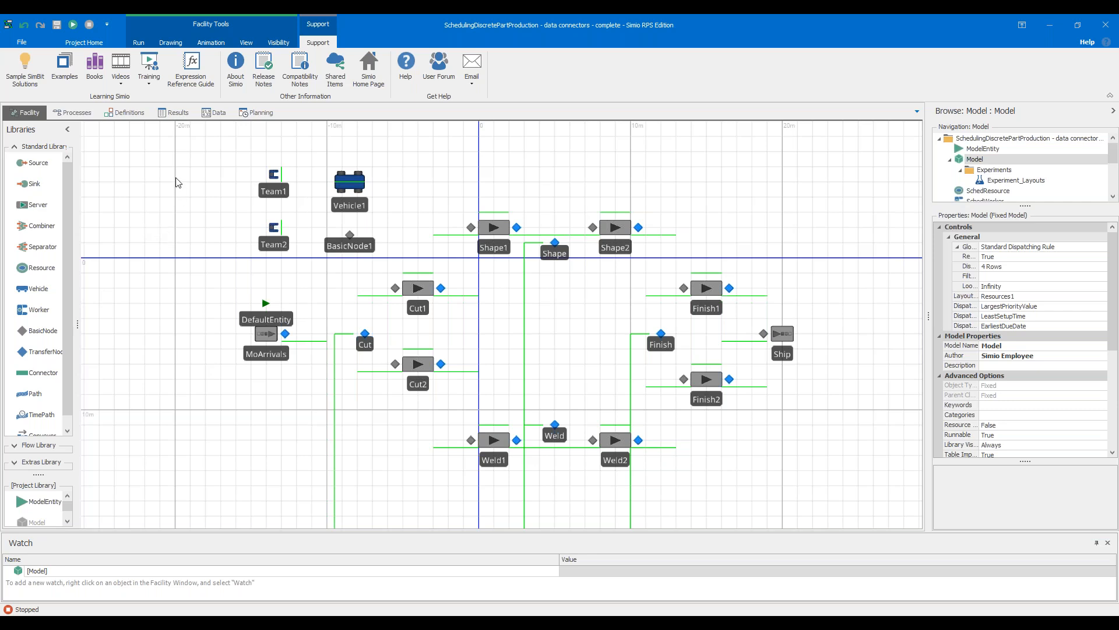
# Review the Manufacturing Orders Output table and compare its entries with the Work In Process and Manufacturing Orders tables
pyautogui.click(216, 115)
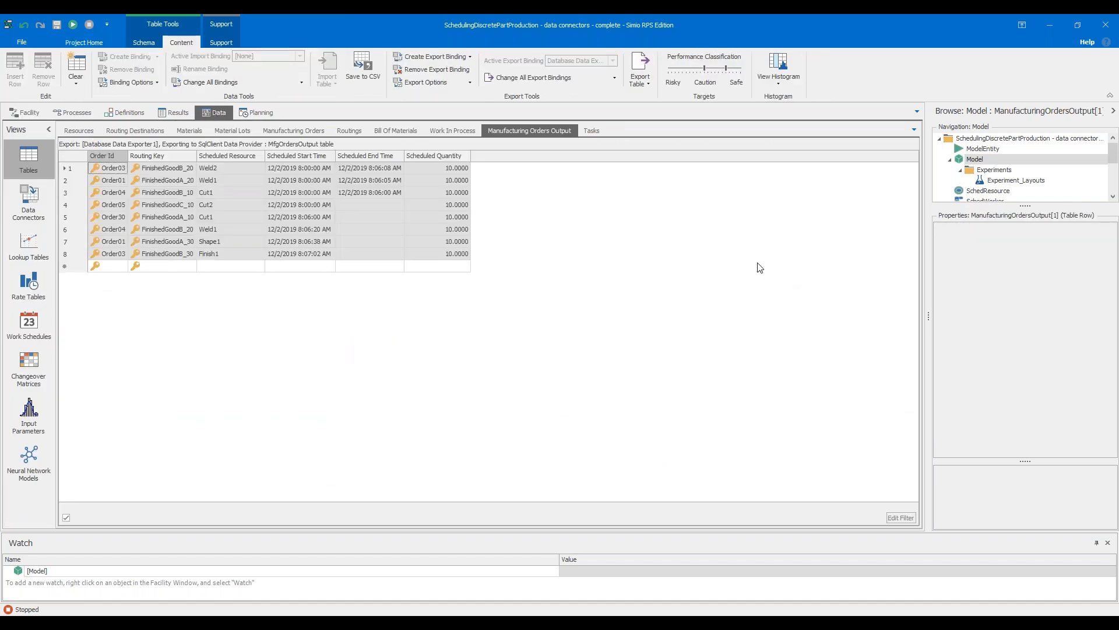
pyautogui.click(182, 320)
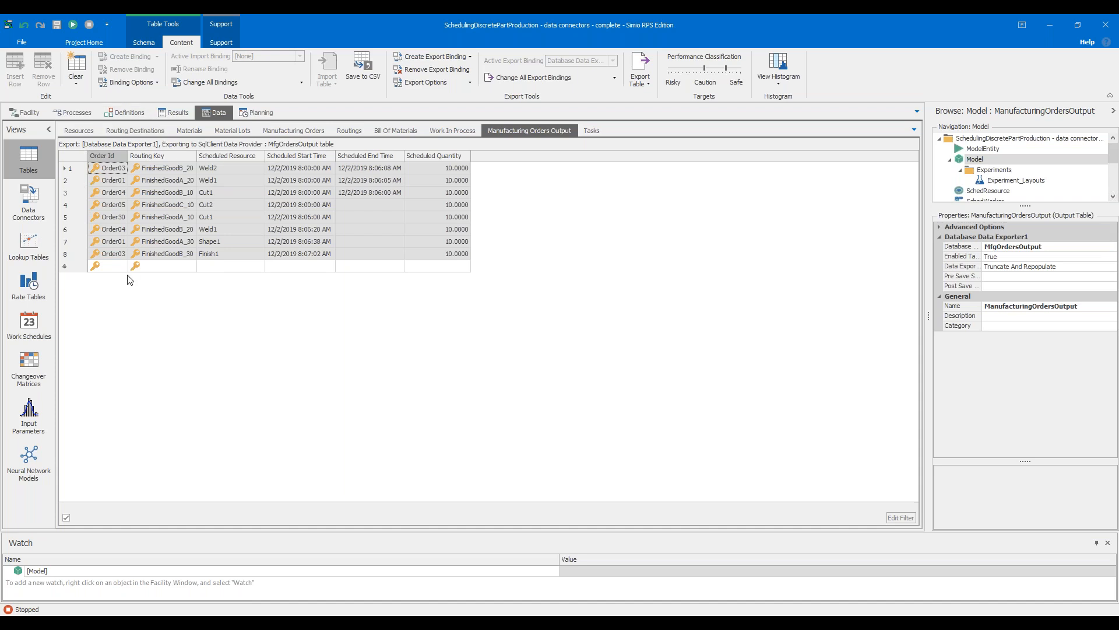
pyautogui.click(437, 131)
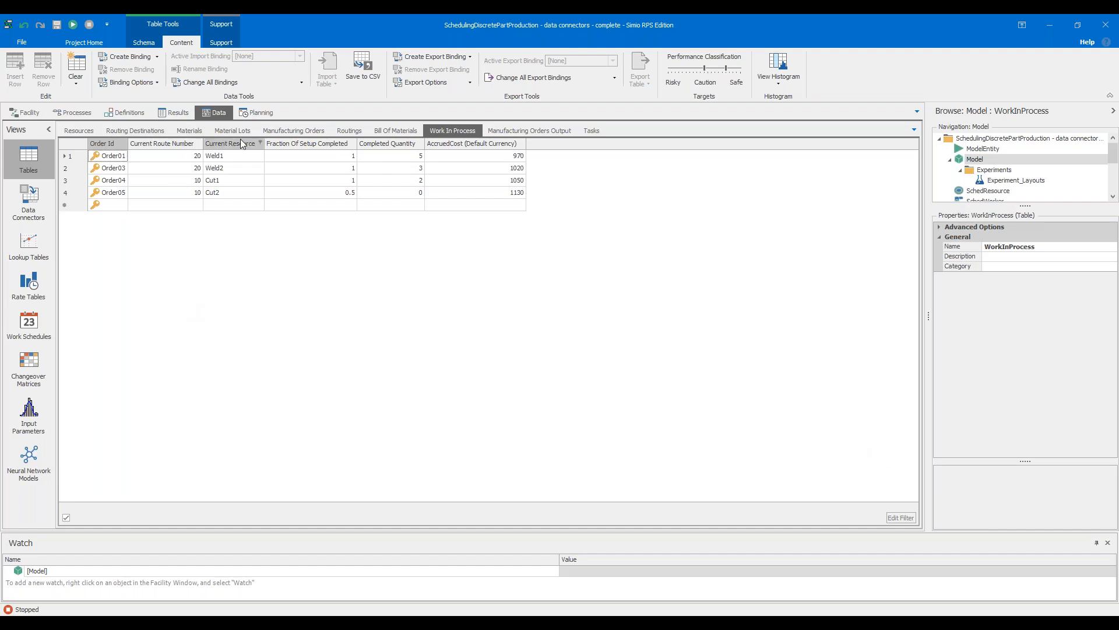
pyautogui.click(298, 131)
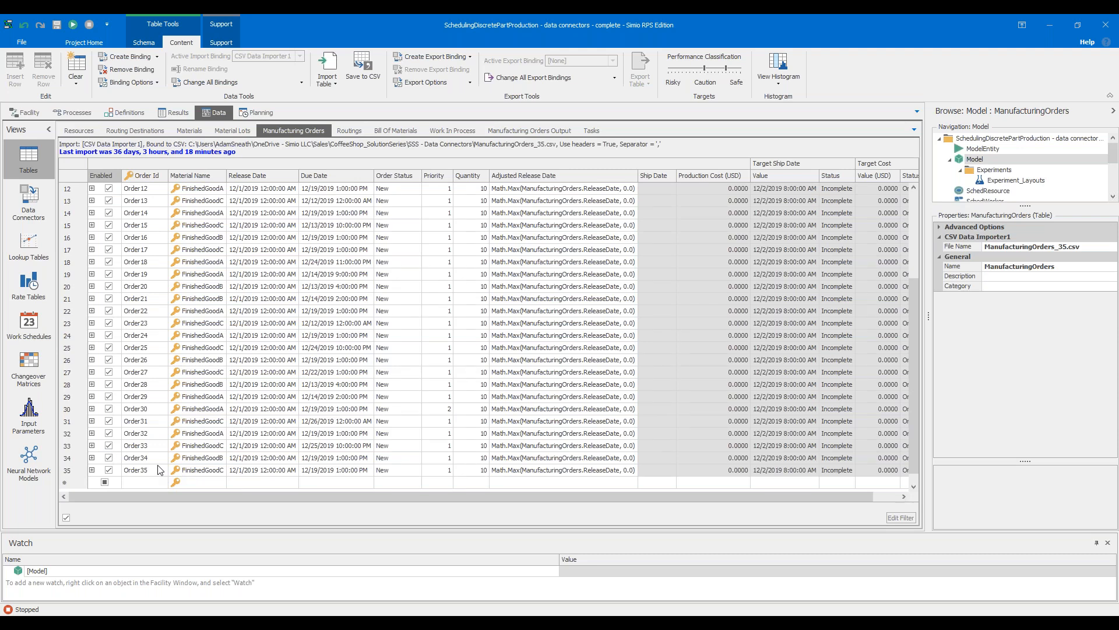
pyautogui.click(548, 132)
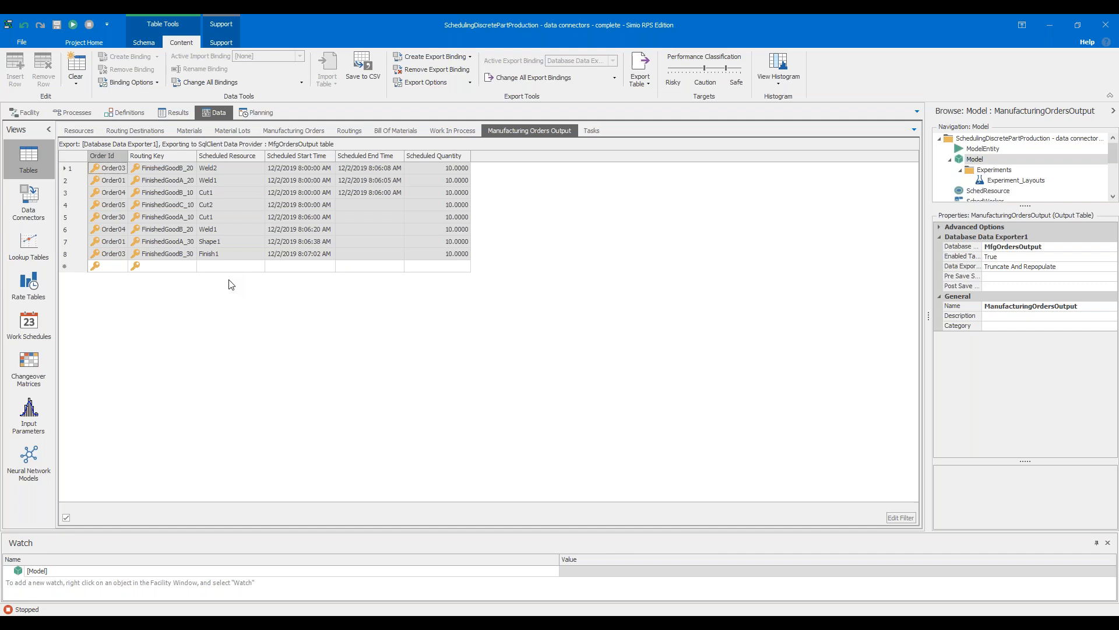
pyautogui.click(252, 168)
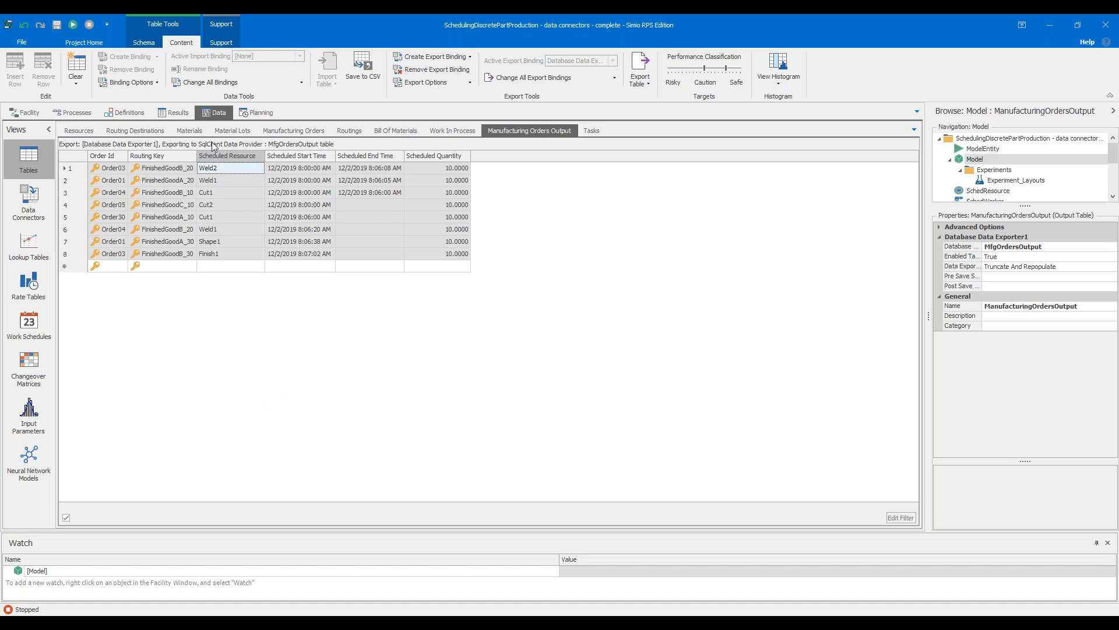
# Examine the Target Ship Date properties, the schema tools, and the production cost and target columns of the Manufacturing Orders table
pyautogui.click(278, 132)
pyautogui.hscroll(1, 666, 498)
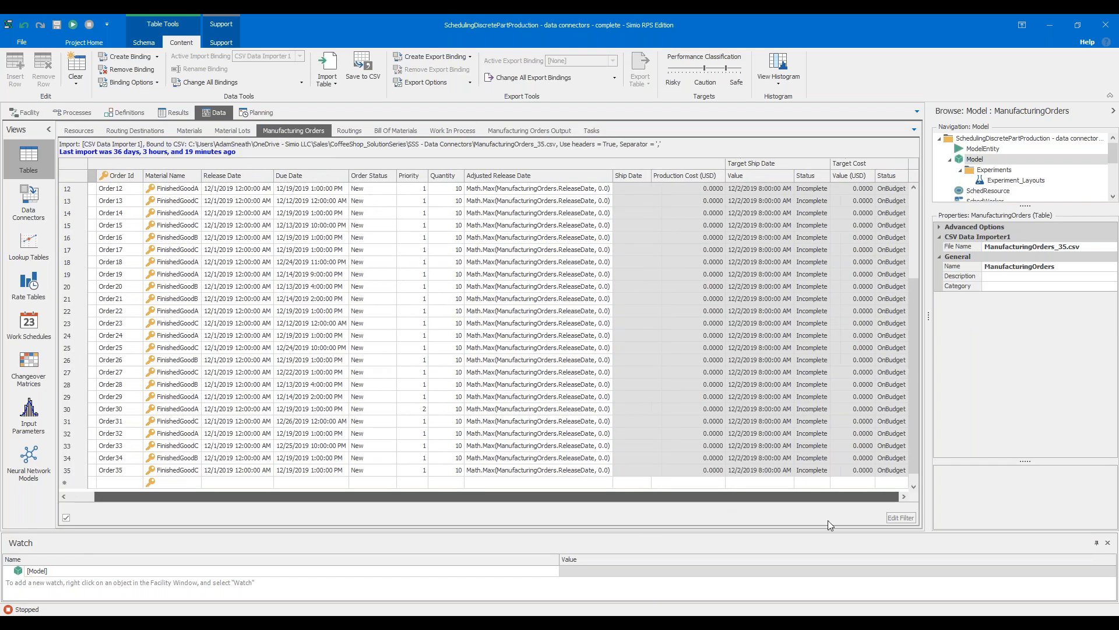
pyautogui.click(760, 163)
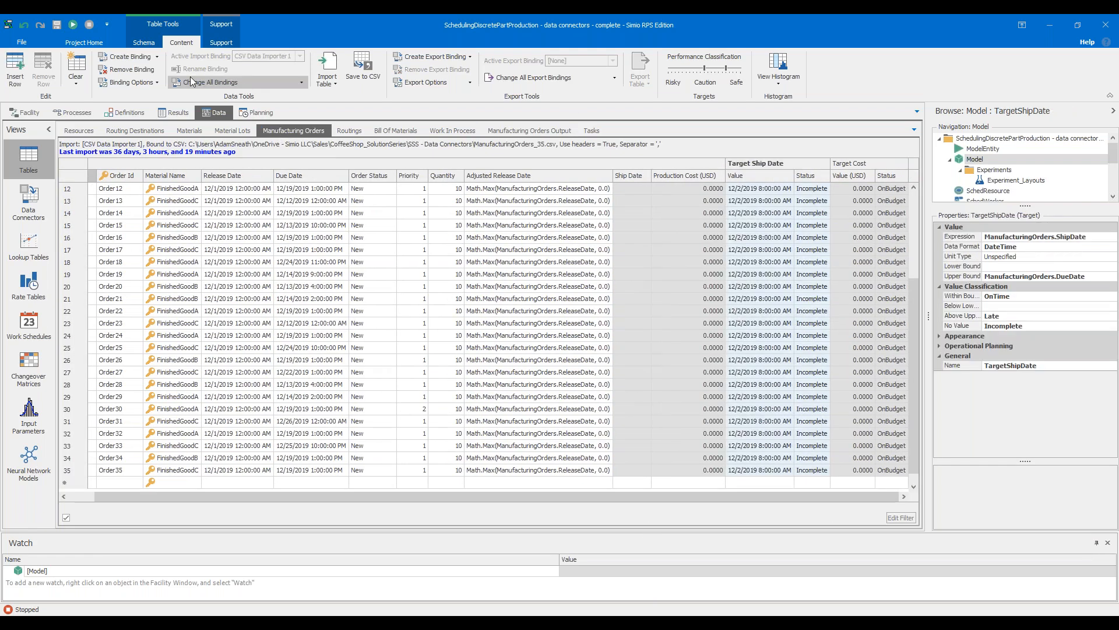
pyautogui.click(146, 42)
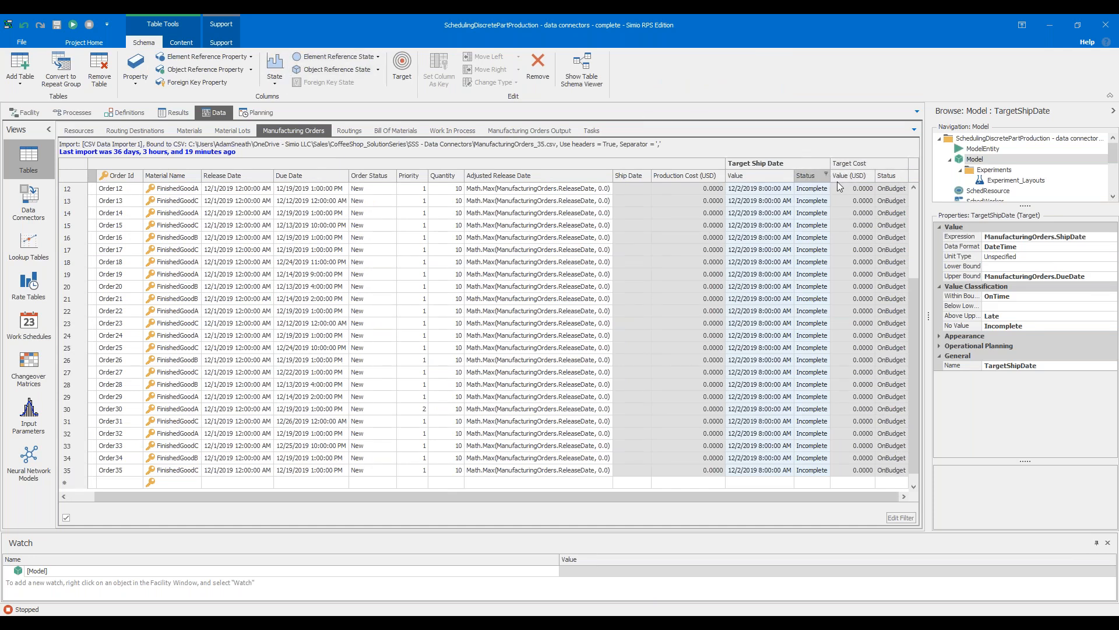
pyautogui.click(650, 188)
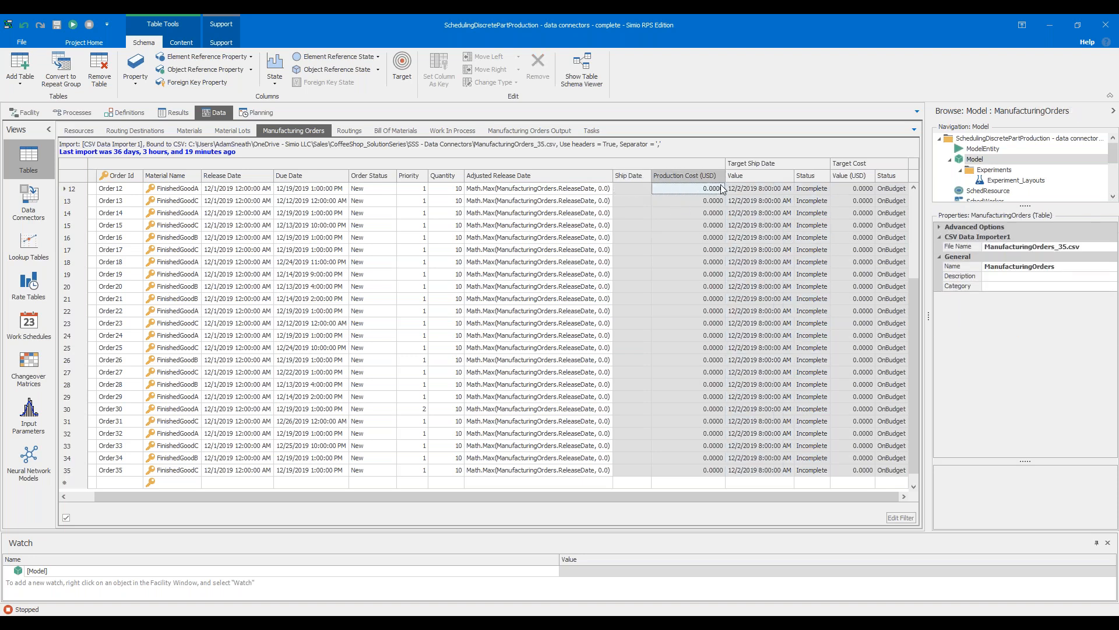
pyautogui.click(806, 200)
pyautogui.click(843, 188)
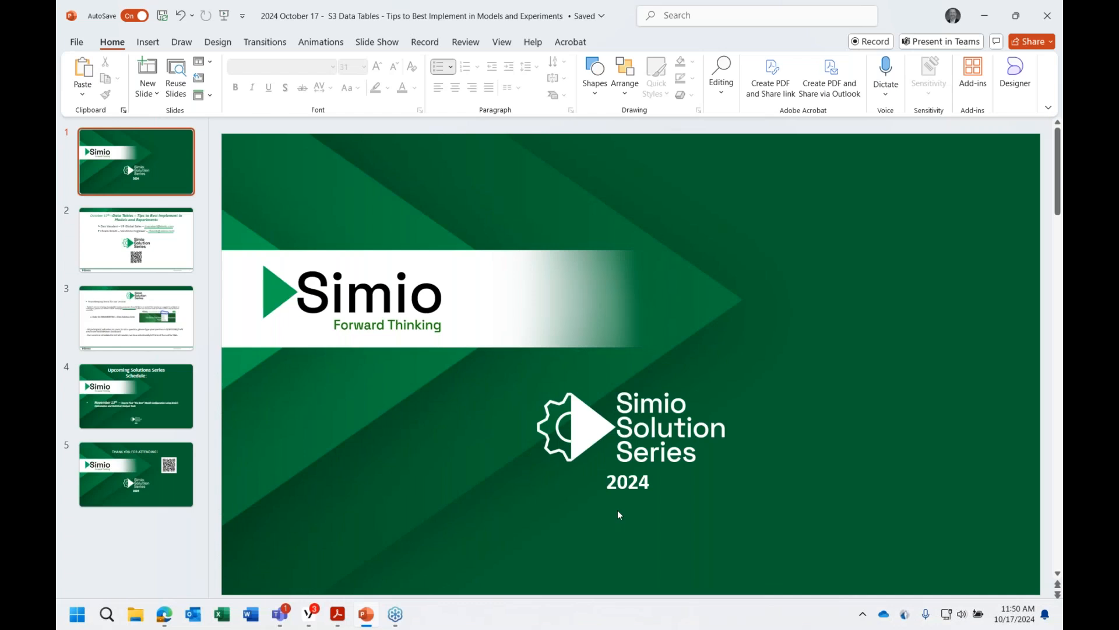
# Switch to the PowerPoint presentation on Data Tables and go to slide 2
pyautogui.click(279, 613)
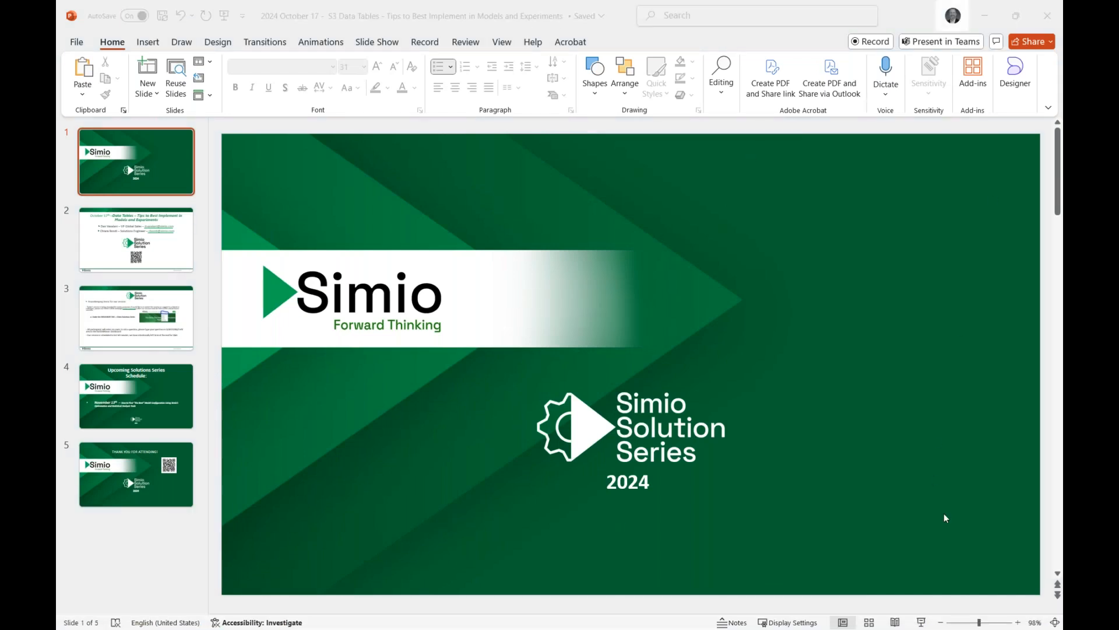
pyautogui.click(921, 623)
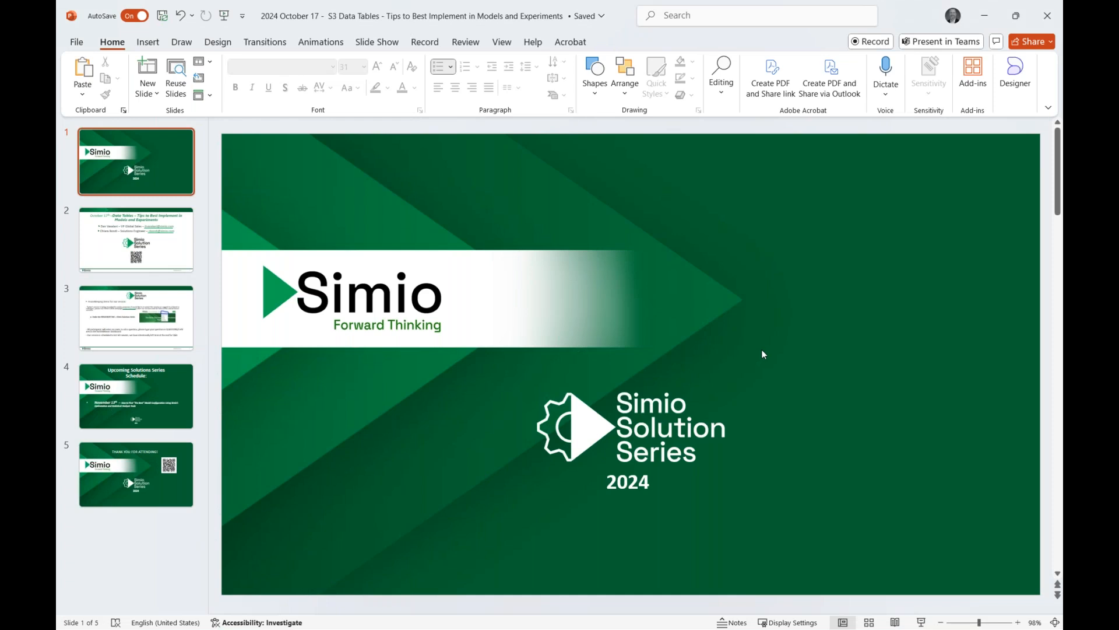
pyautogui.scroll(-1, 683, 239)
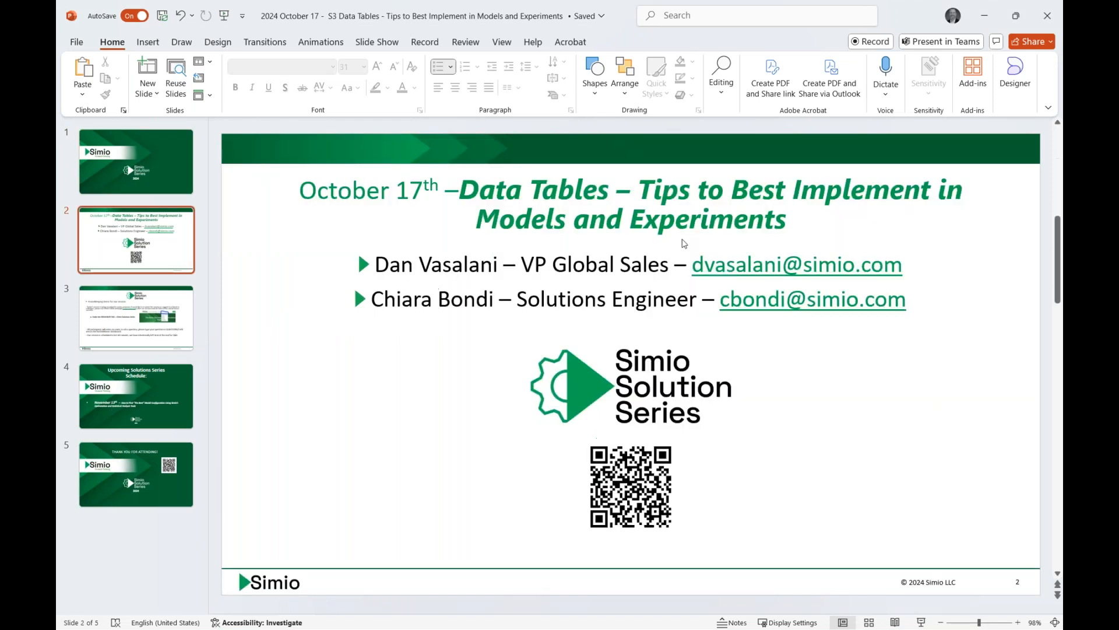